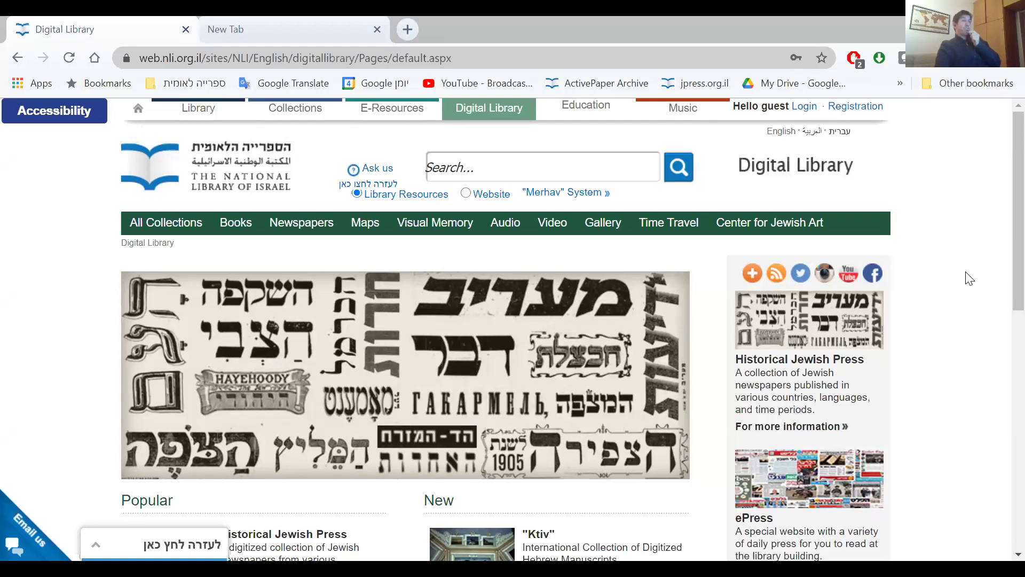
Open the Historical Jewish Press collection in a new tab and go to its newspaper search and browse area.
scroll(969, 278, "down", 1)
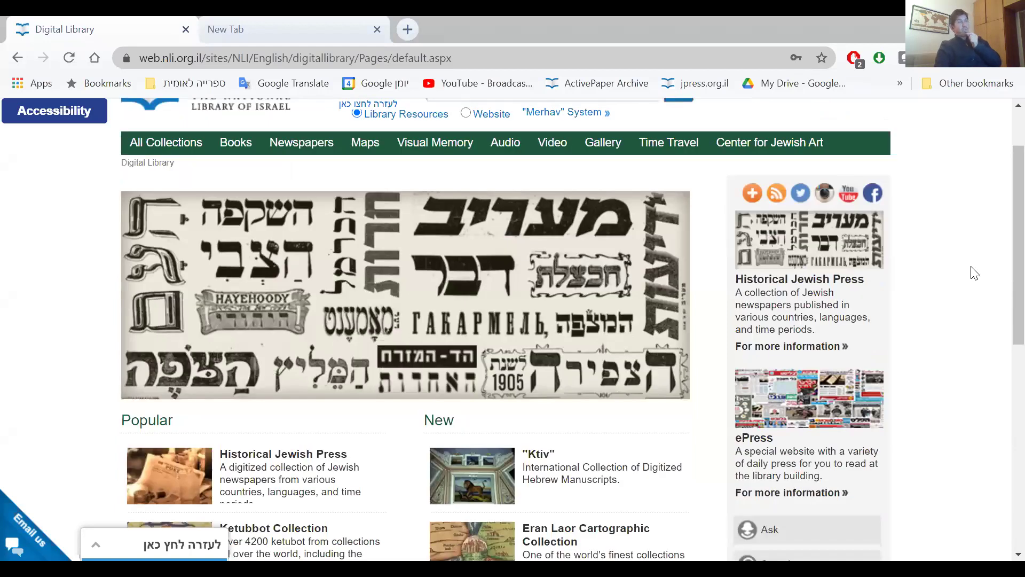
scroll(975, 302, "down", 1)
scroll(975, 306, "down", 1)
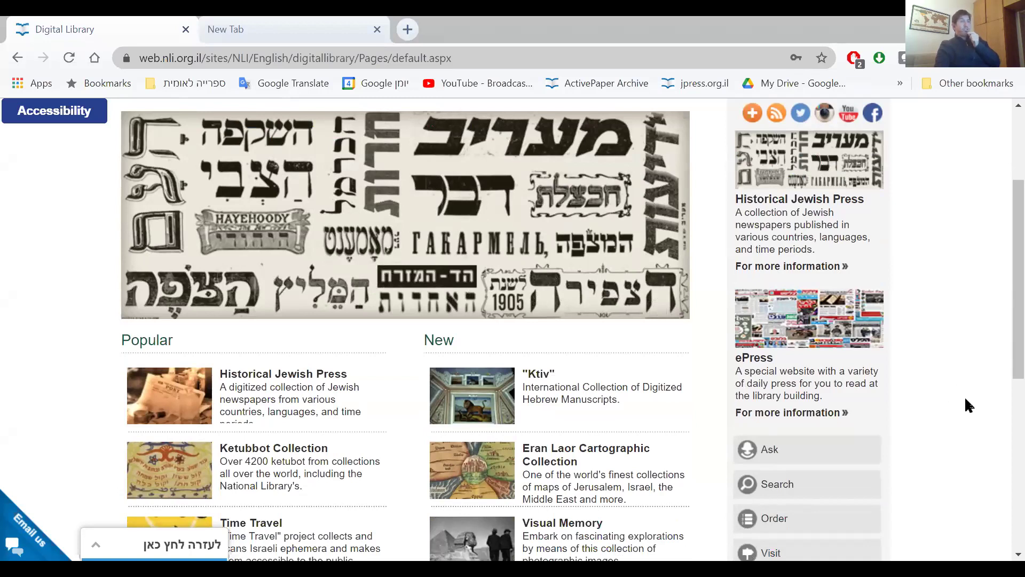
scroll(964, 396, "up", 1)
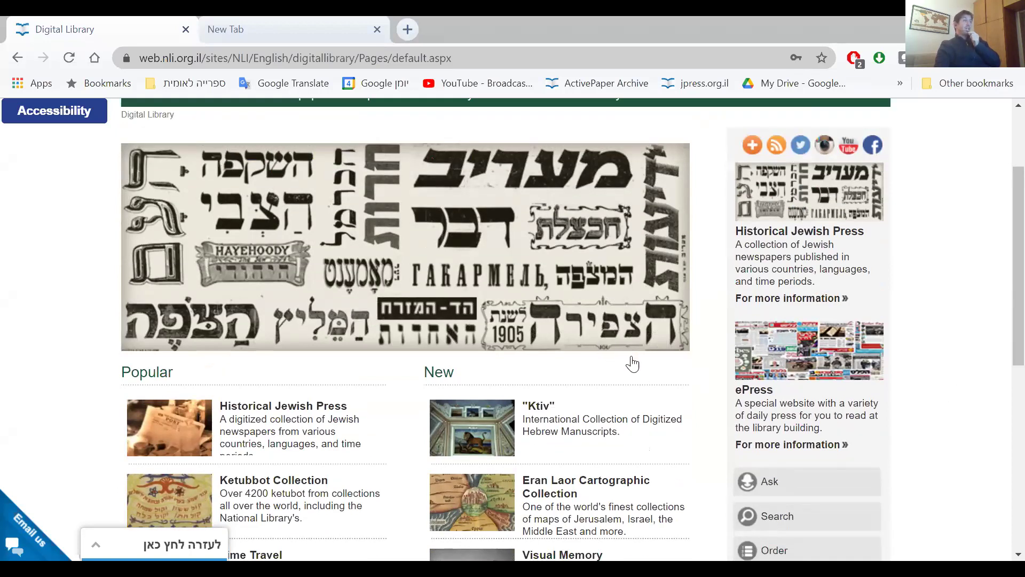
scroll(633, 364, "up", 1)
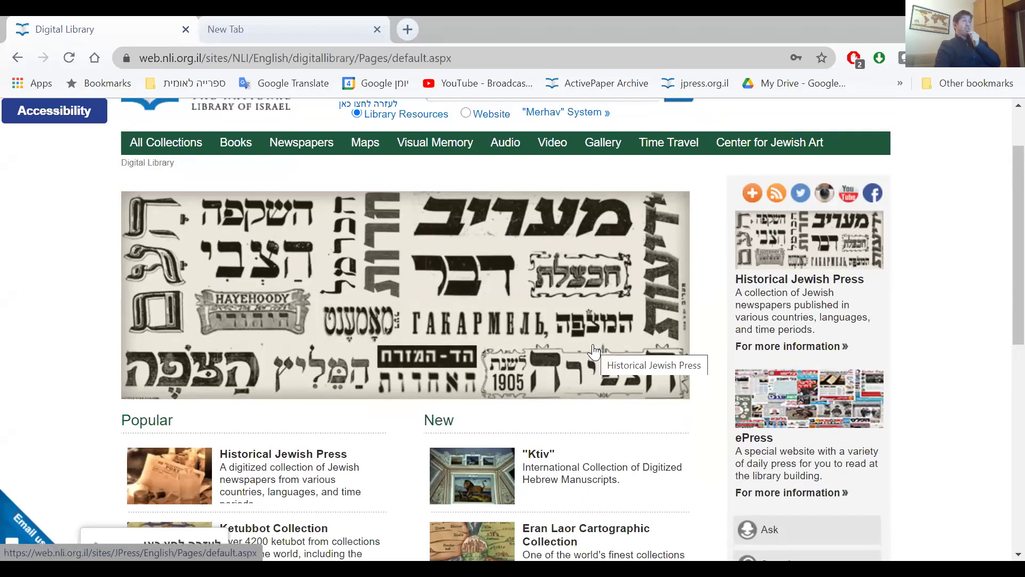
left_click(571, 351)
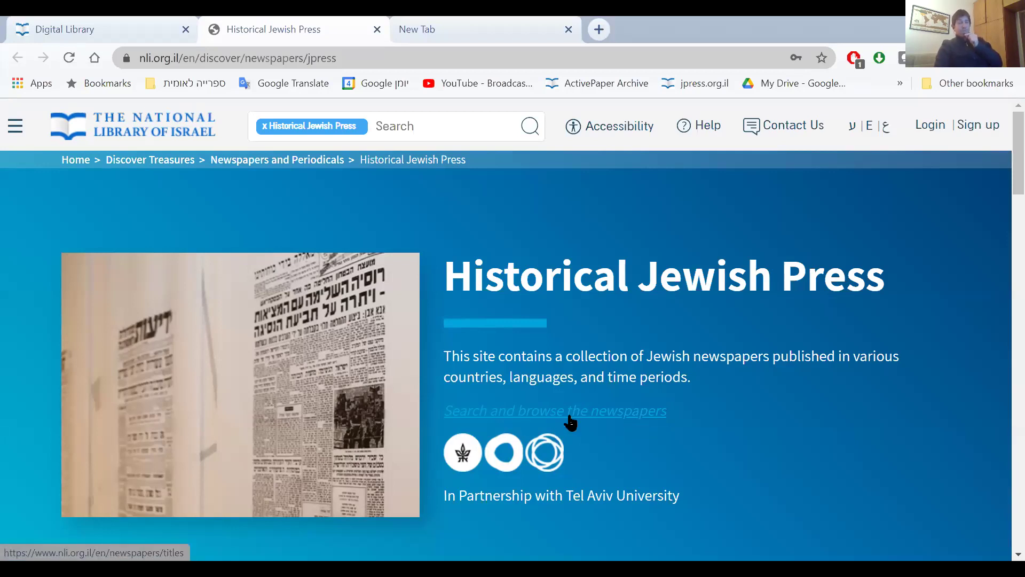
left_click(612, 416)
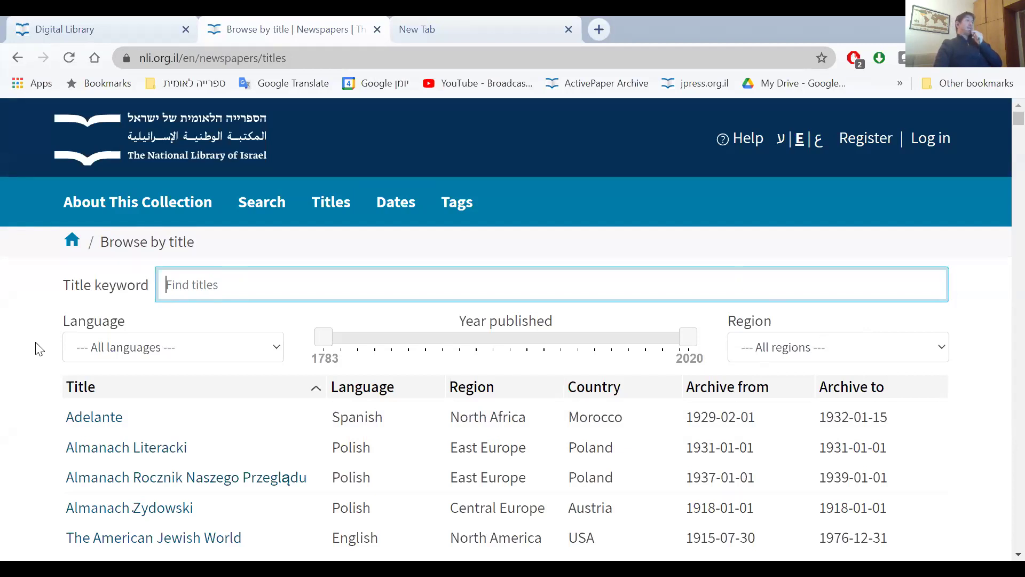
Scroll through the unfiltered Browse by title list of newspapers.
scroll(36, 352, "down", 2)
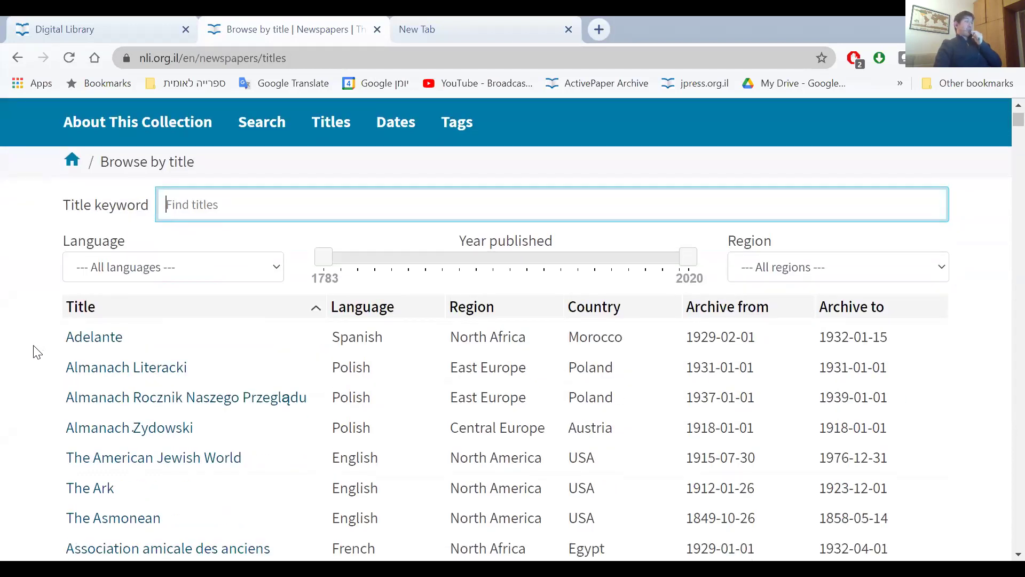
scroll(36, 352, "down", 4)
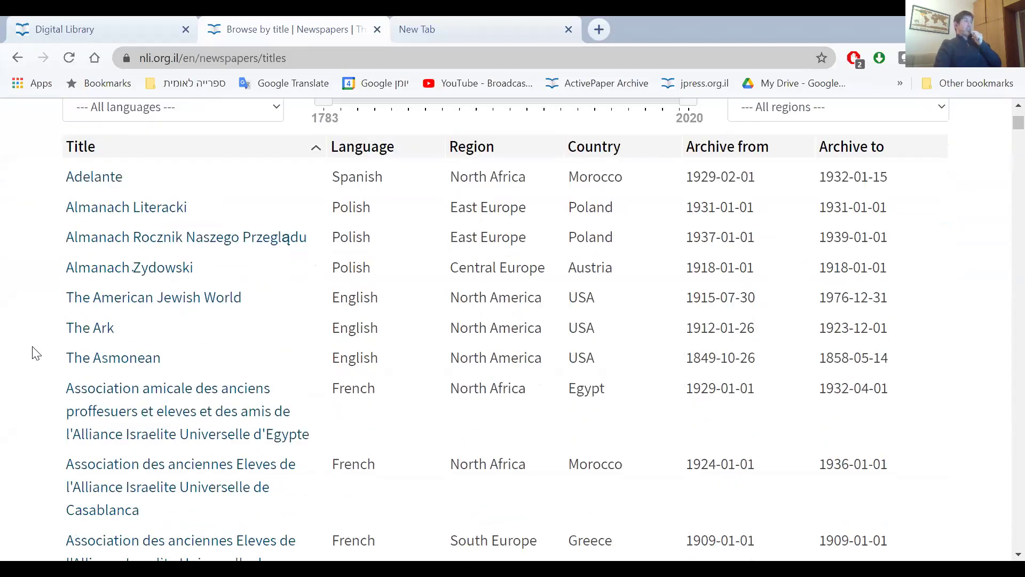
scroll(37, 352, "up", 4)
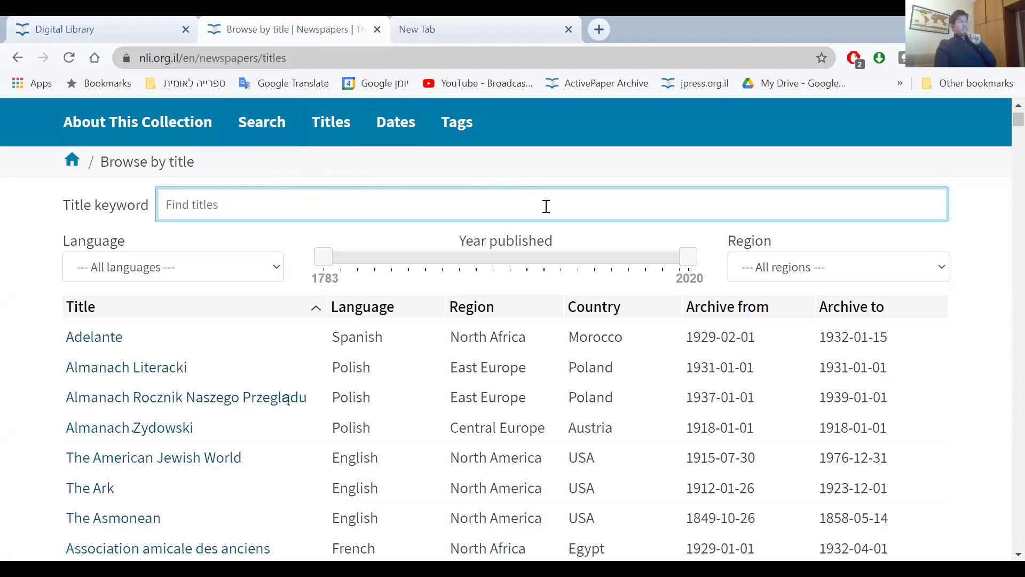
scroll(897, 250, "up", 2)
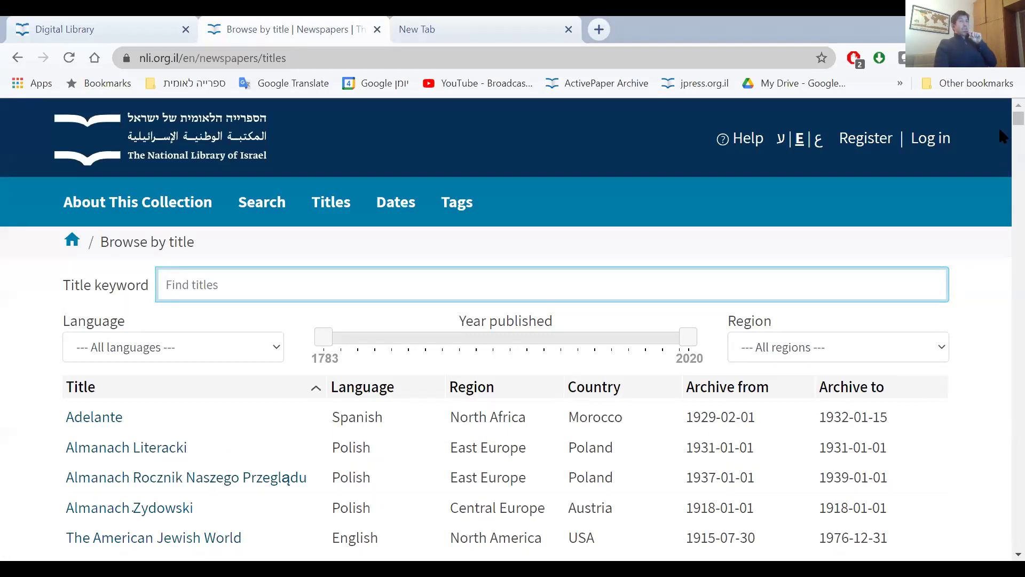
scroll(999, 127, "down", 15)
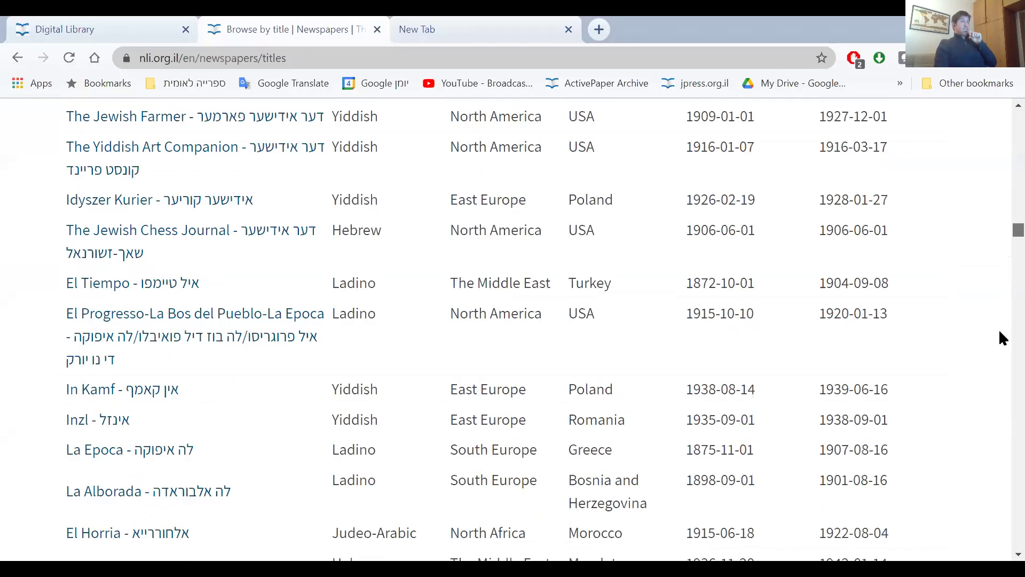
scroll(1000, 339, "down", 8)
scroll(998, 254, "up", 20)
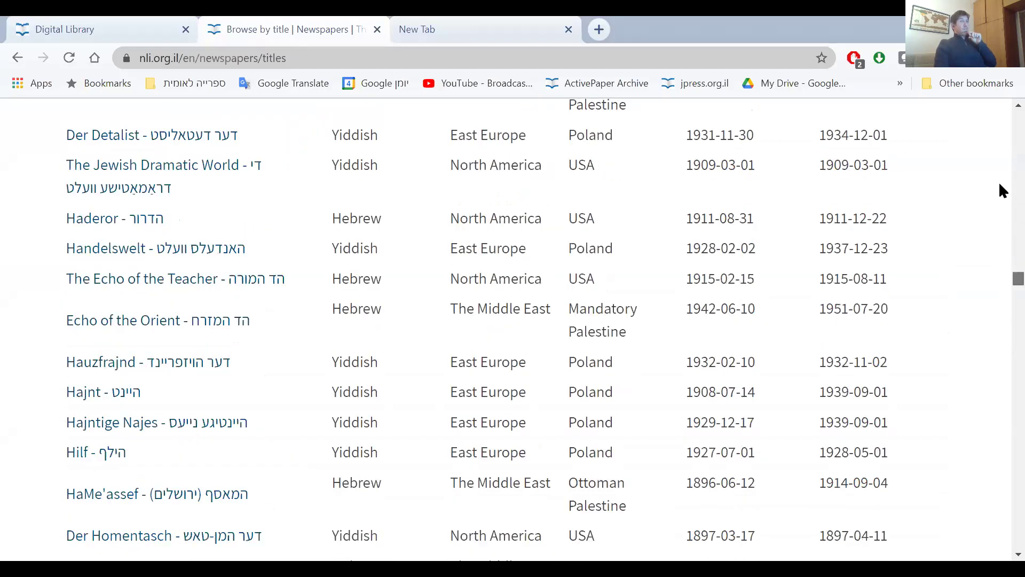
scroll(999, 134, "up", 5)
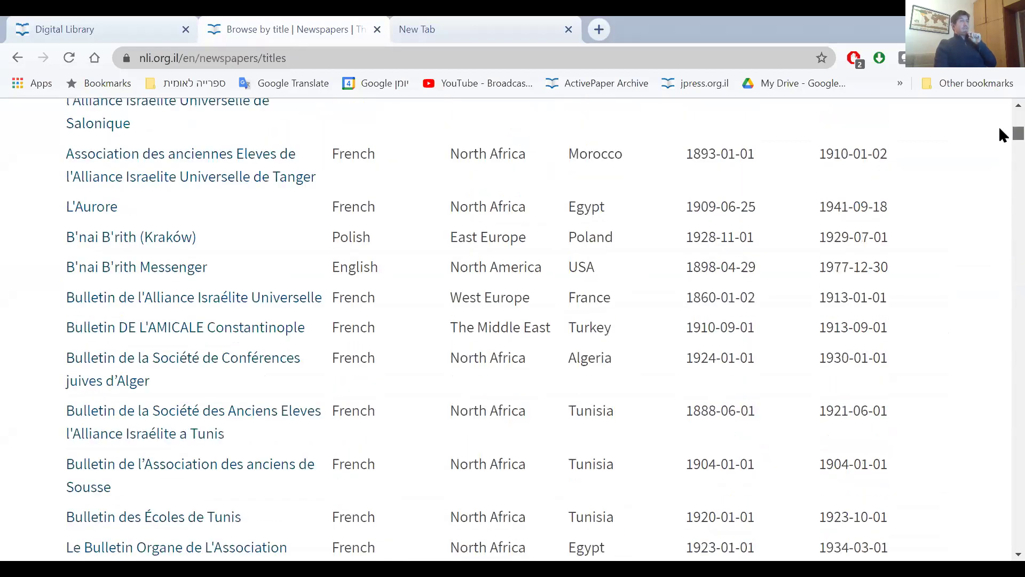
scroll(521, 281, "up", 10)
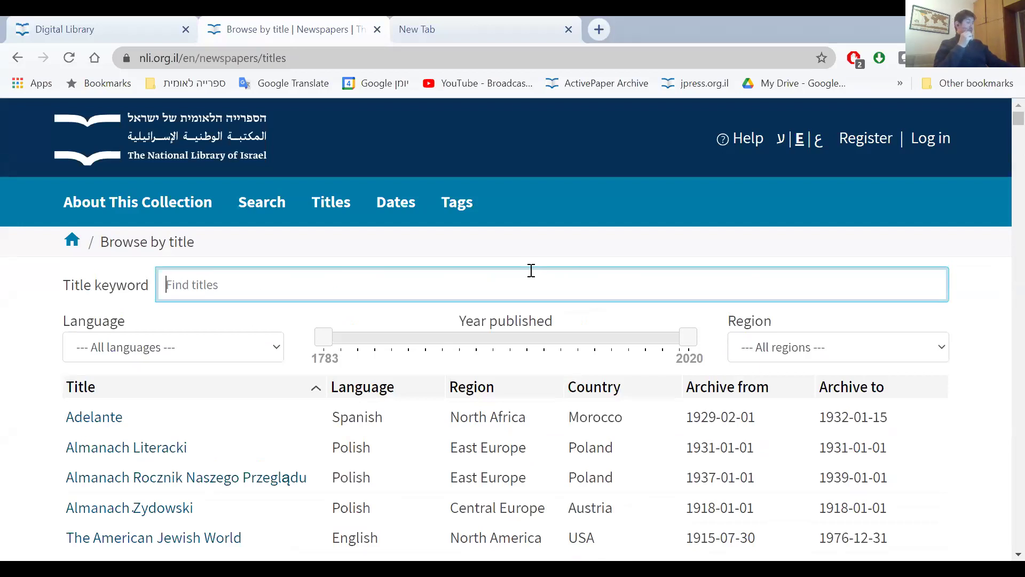
Filter titles by the keyword 'dava', leaving Davar and Davar leYeladim.
type("d")
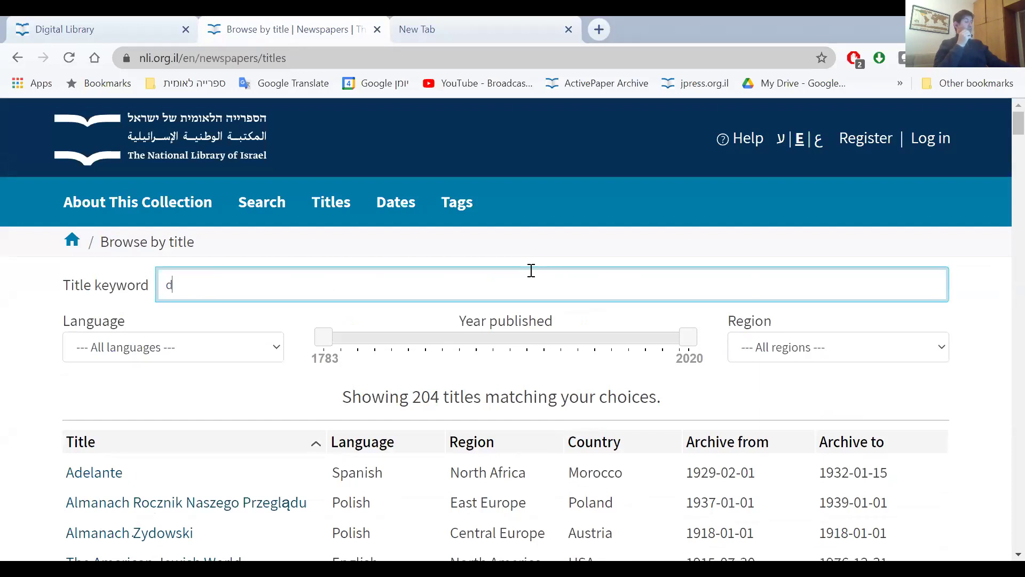
type("ava")
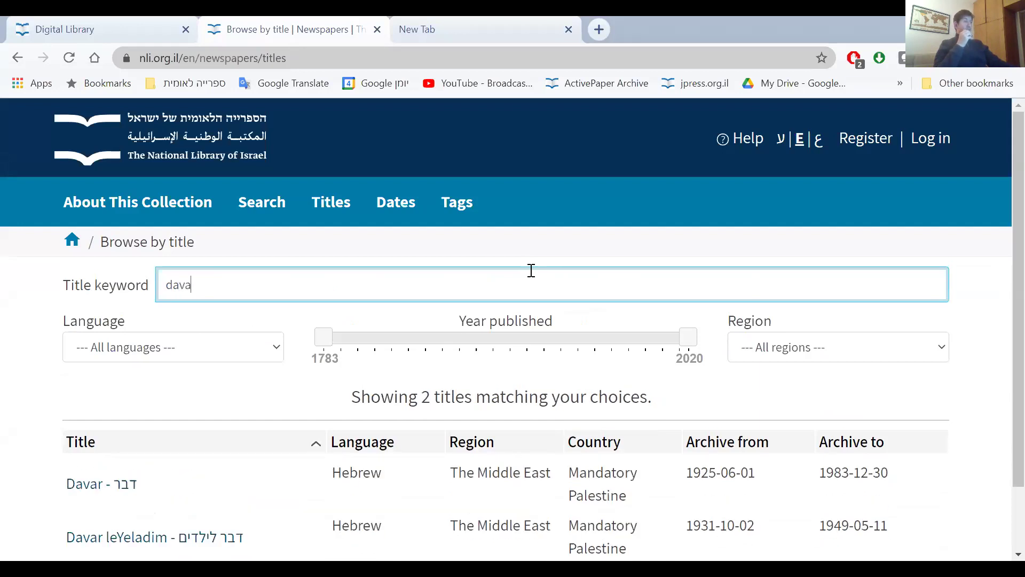
scroll(89, 408, "down", 3)
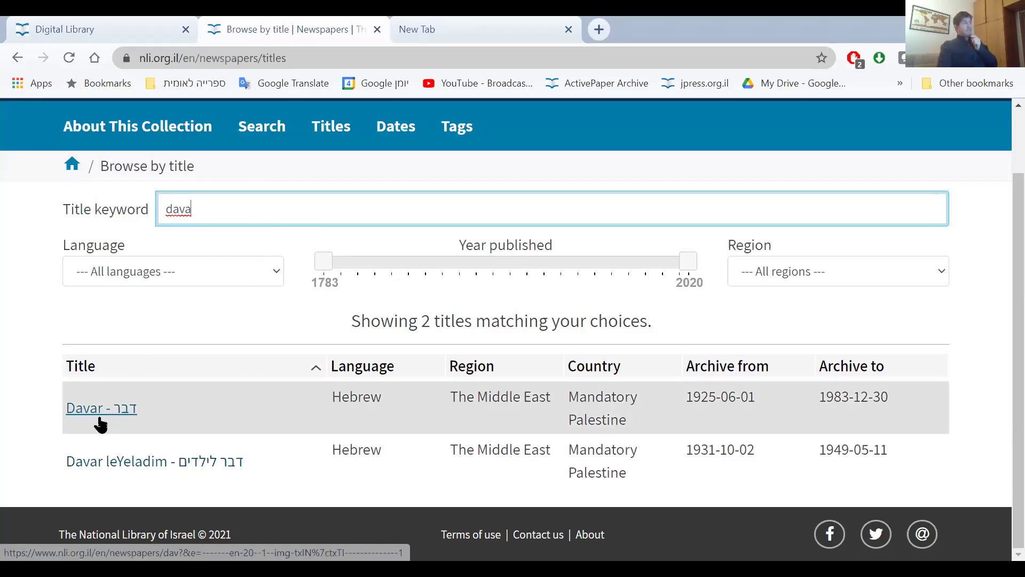
Open the Davar page in a new tab and review its 17845 issues from 1925–1983.
middle_click(105, 415)
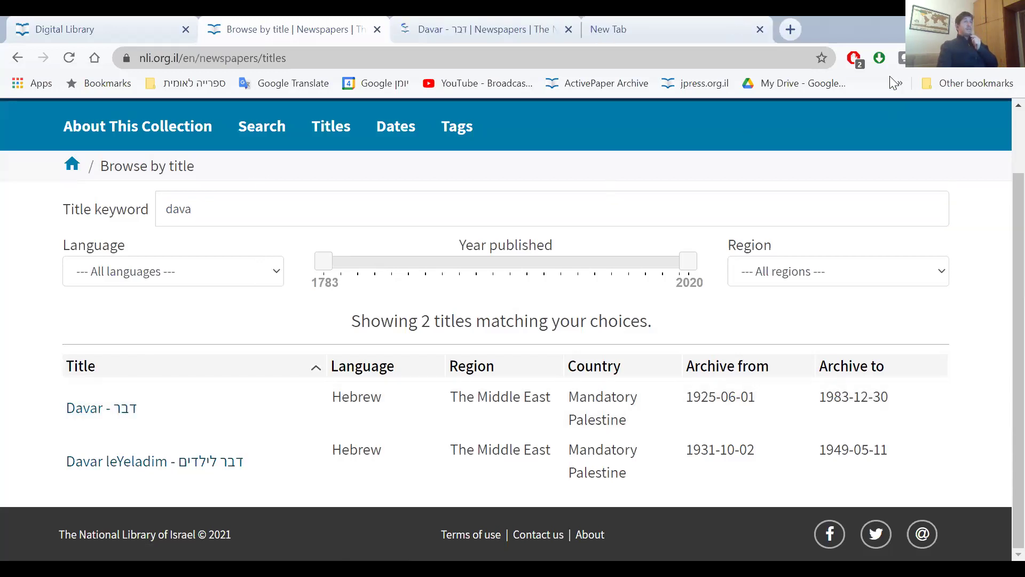
left_click(477, 26)
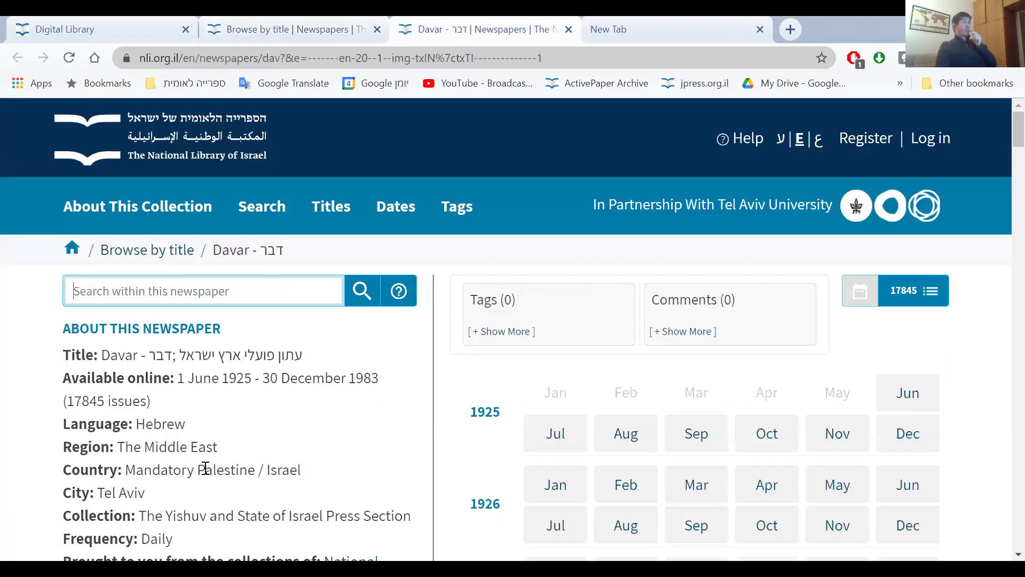
scroll(42, 352, "down", 3)
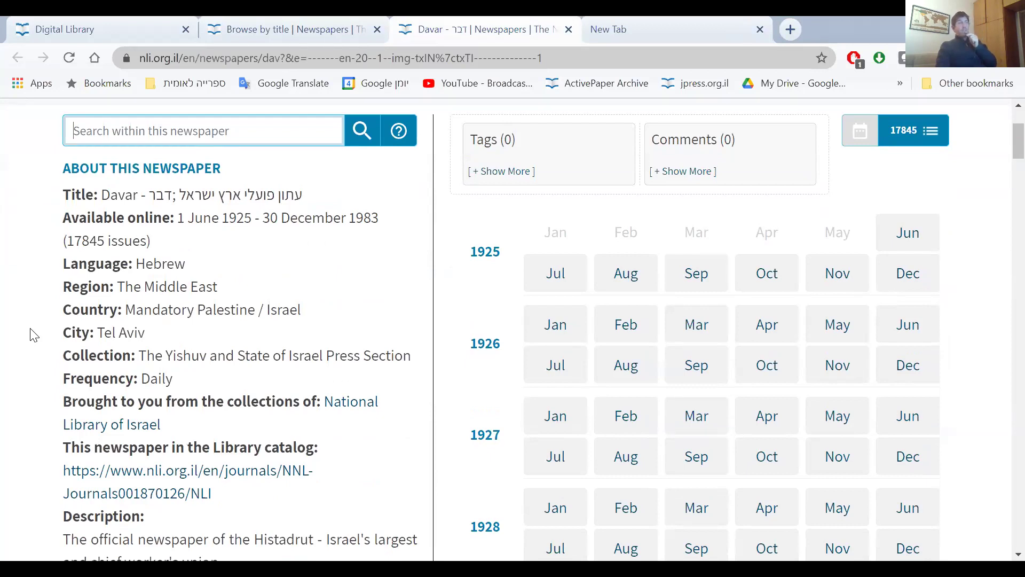
scroll(30, 334, "down", 3)
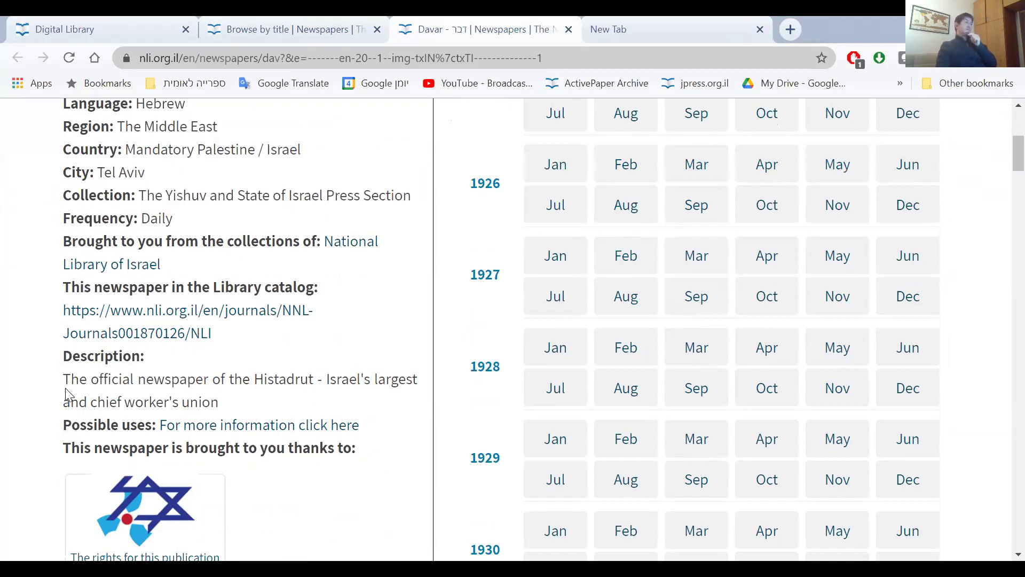
scroll(65, 394, "up", 1)
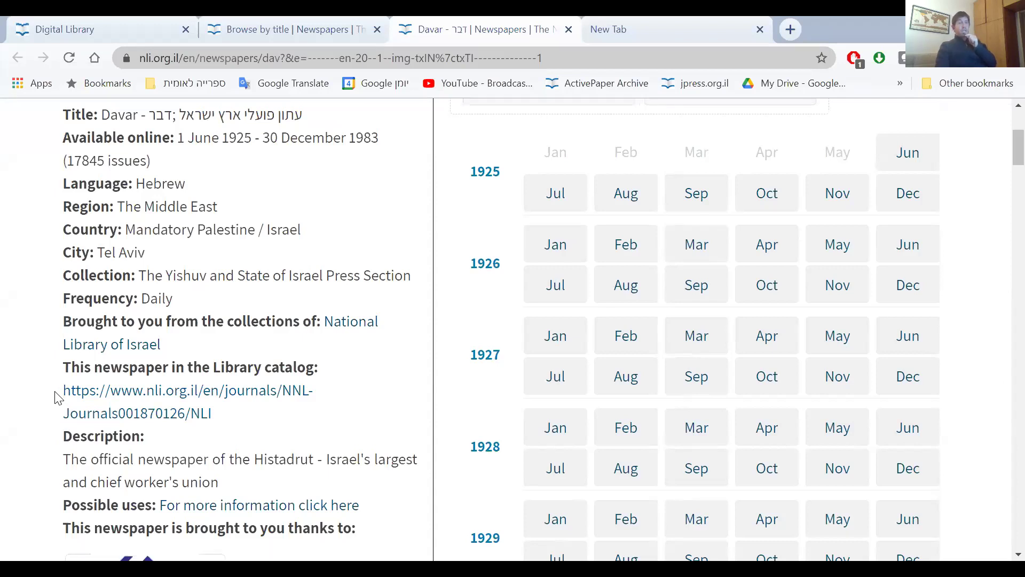
Return to the Browse by title list and delete the 'dava' title keyword.
left_click(317, 26)
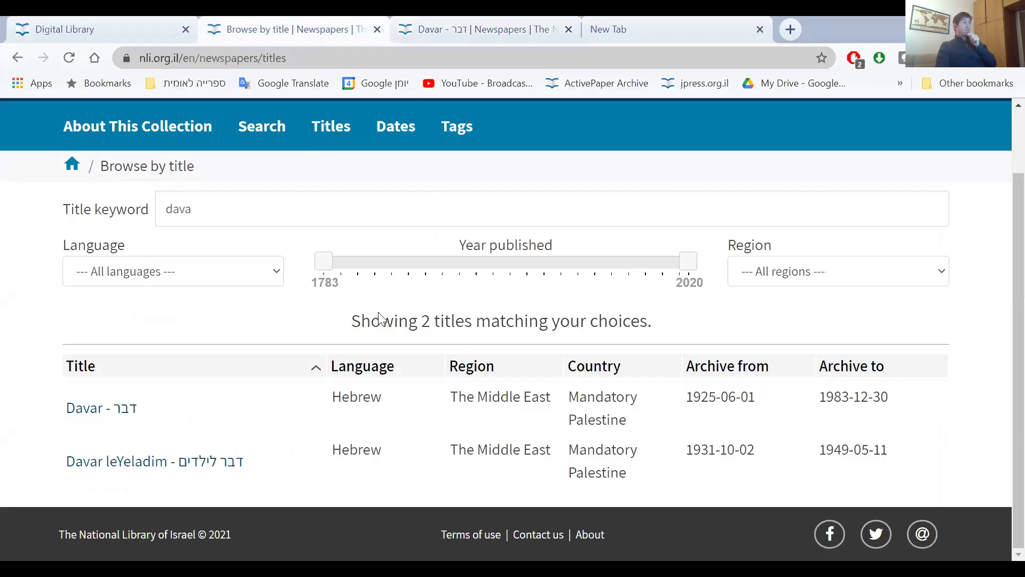
left_click(231, 211)
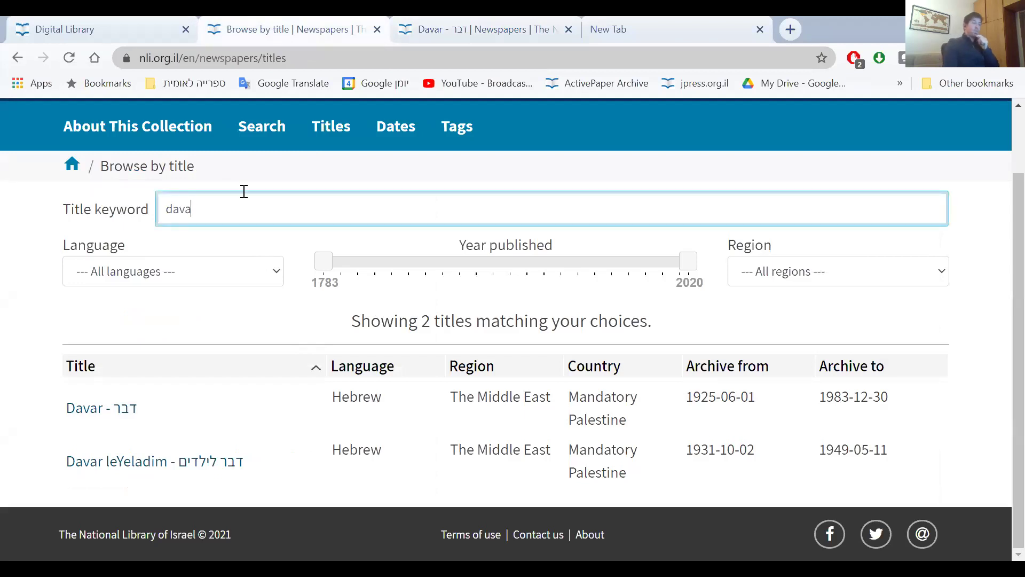
key("BackSpace")
key("BackSpace")
key("BackSpace")
key("BackSpace")
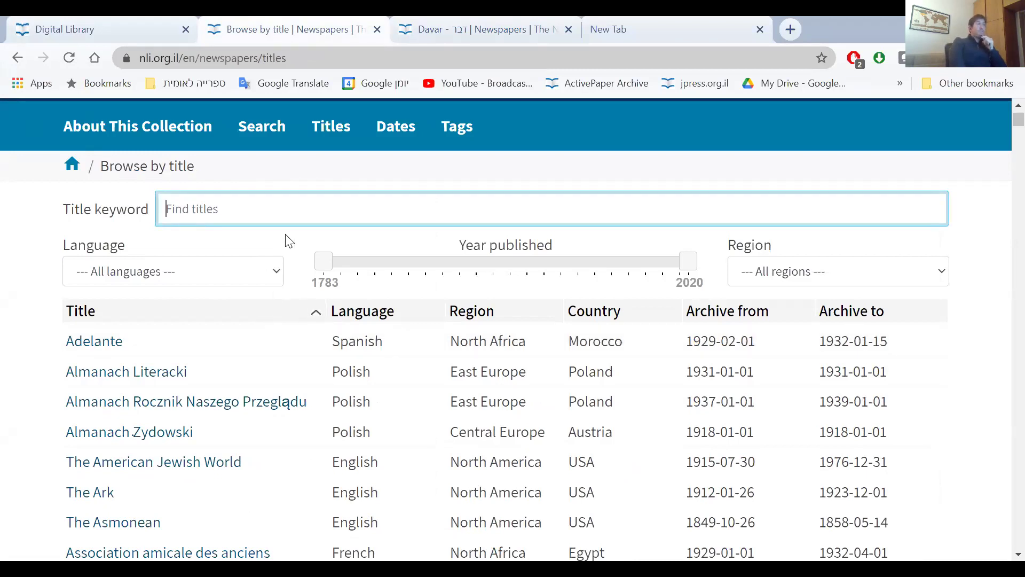
Try the Hebrew language filter, then switch it to Yiddish, showing 196 titles.
left_click(277, 267)
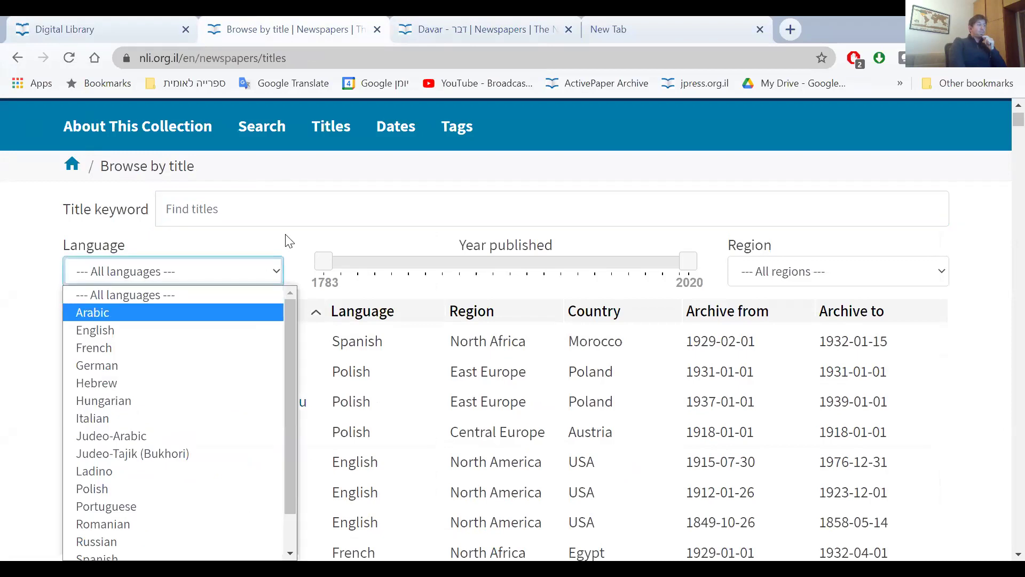
left_click(179, 383)
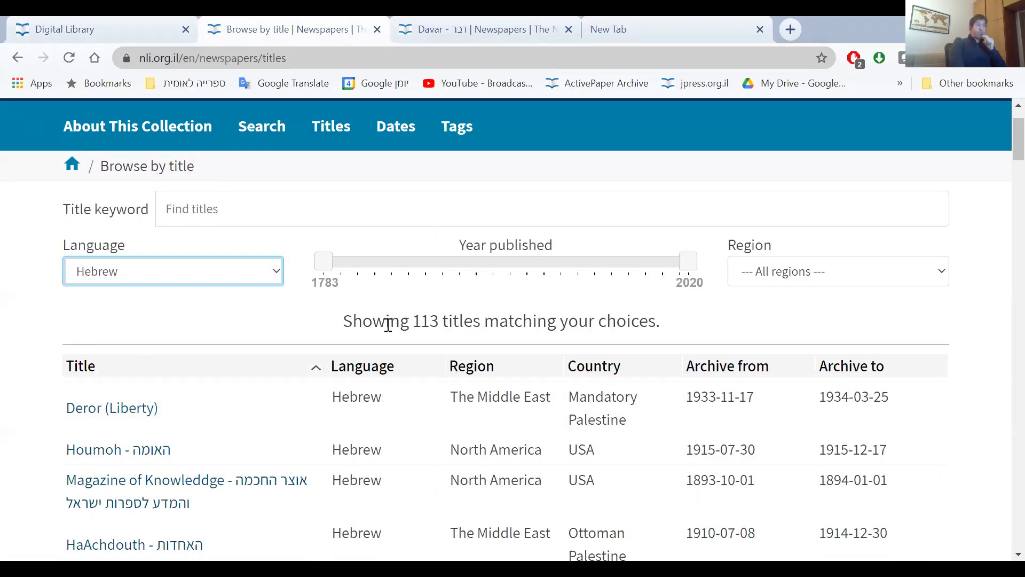
scroll(2, 332, "down", 1)
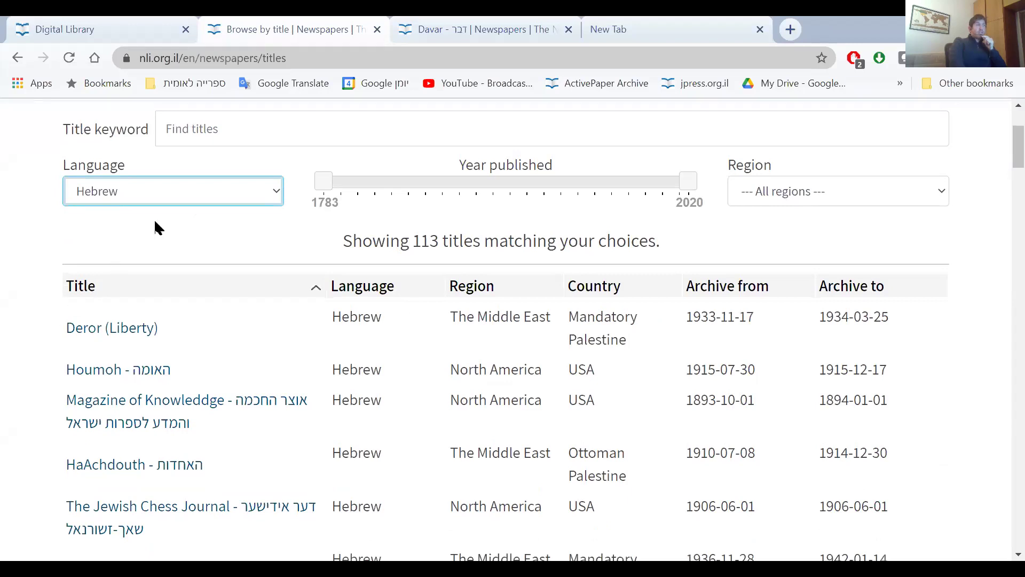
left_click(210, 193)
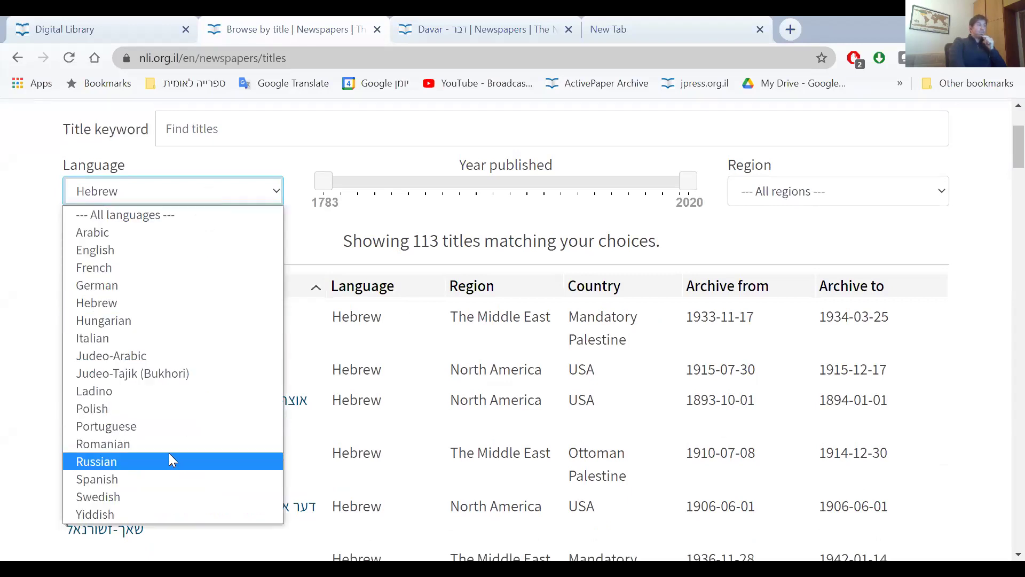
left_click(117, 514)
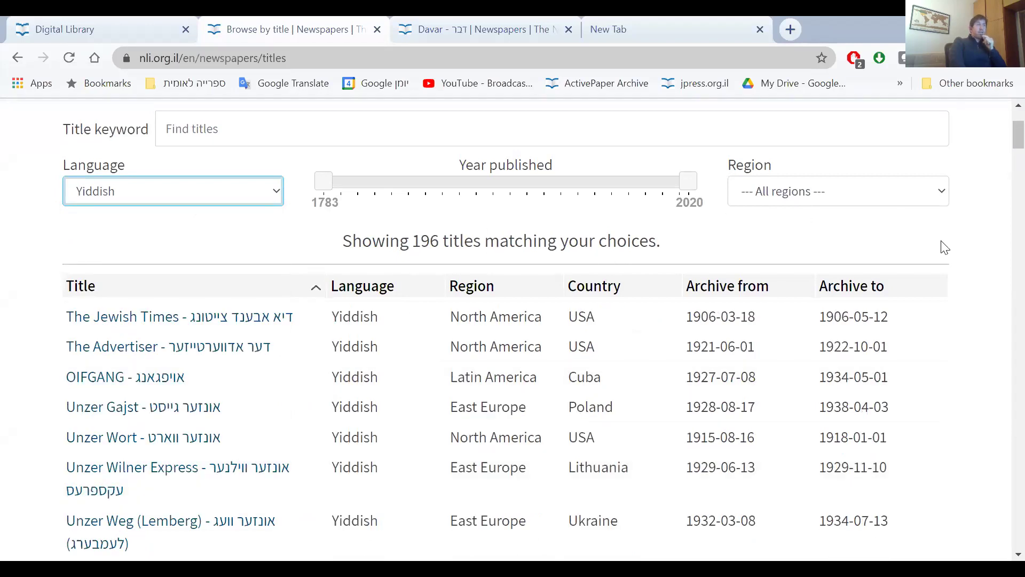
Set the Region filter to North America, leaving 60 USA-published Yiddish titles.
left_click(940, 206)
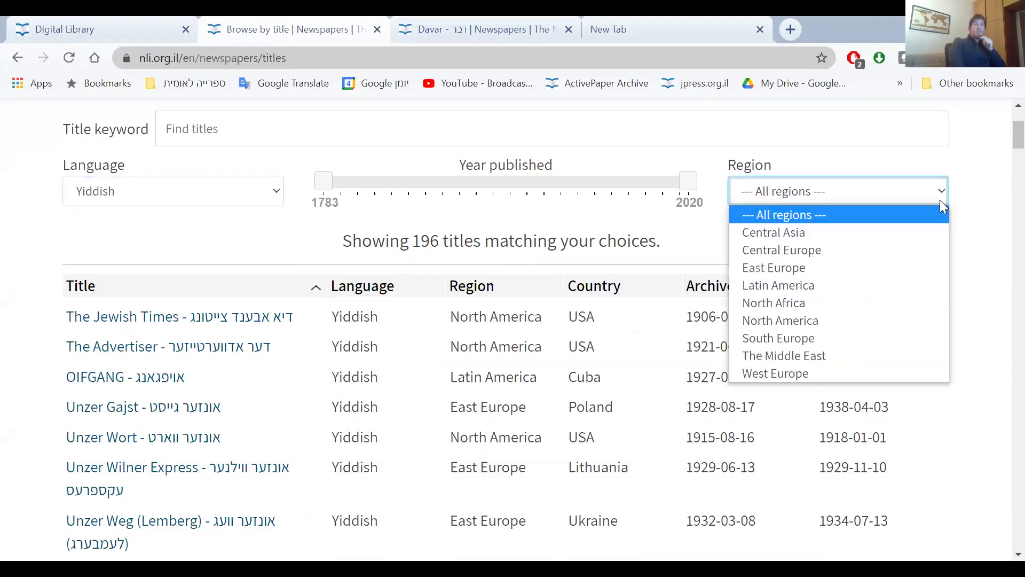
left_click(867, 325)
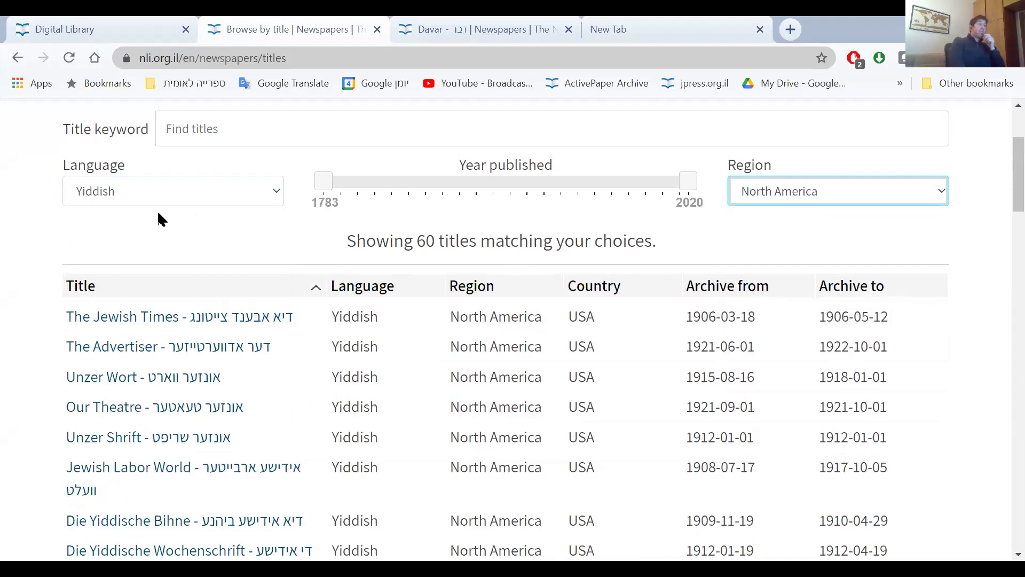
scroll(69, 288, "down", 1)
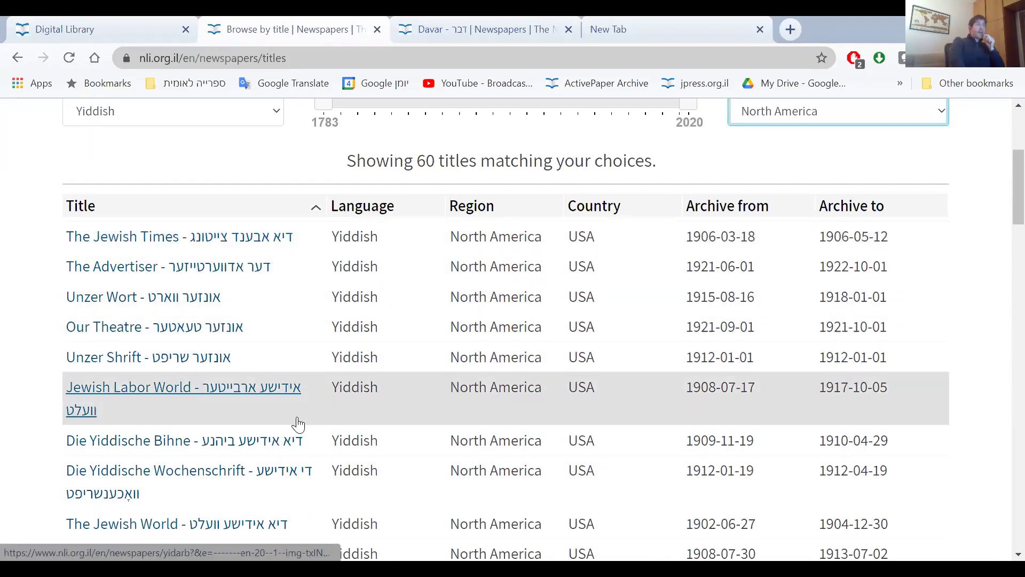
scroll(854, 401, "up", 1)
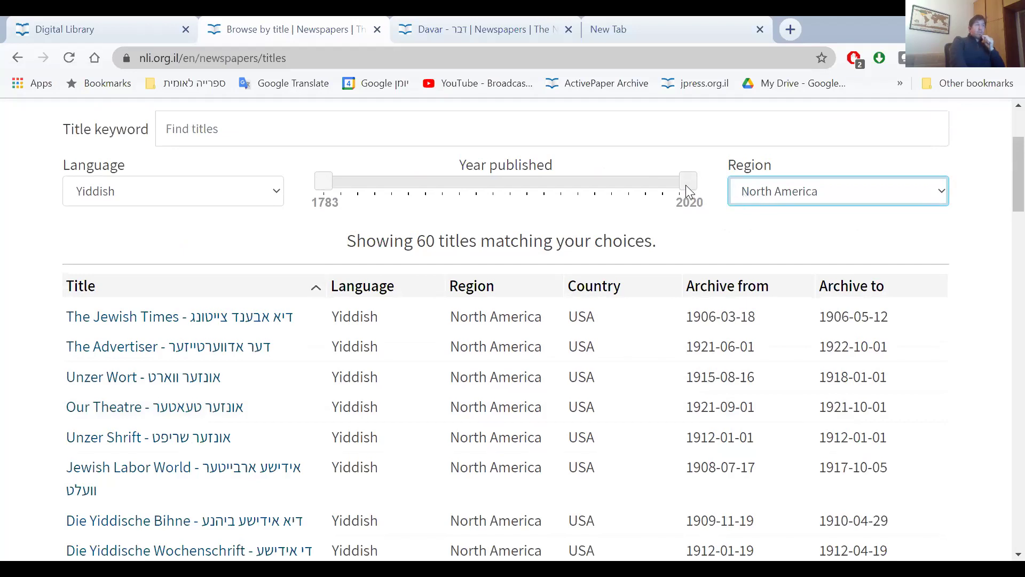
Limit Year published to 1900 at most, leaving 12 Yiddish North American titles.
left_click_drag(687, 188, 502, 202)
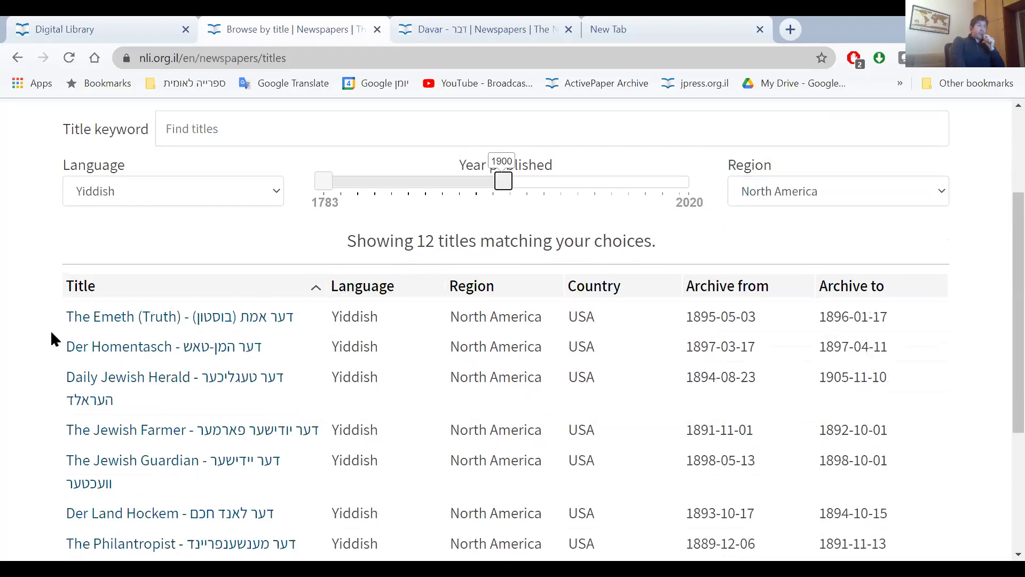
scroll(58, 320, "down", 3)
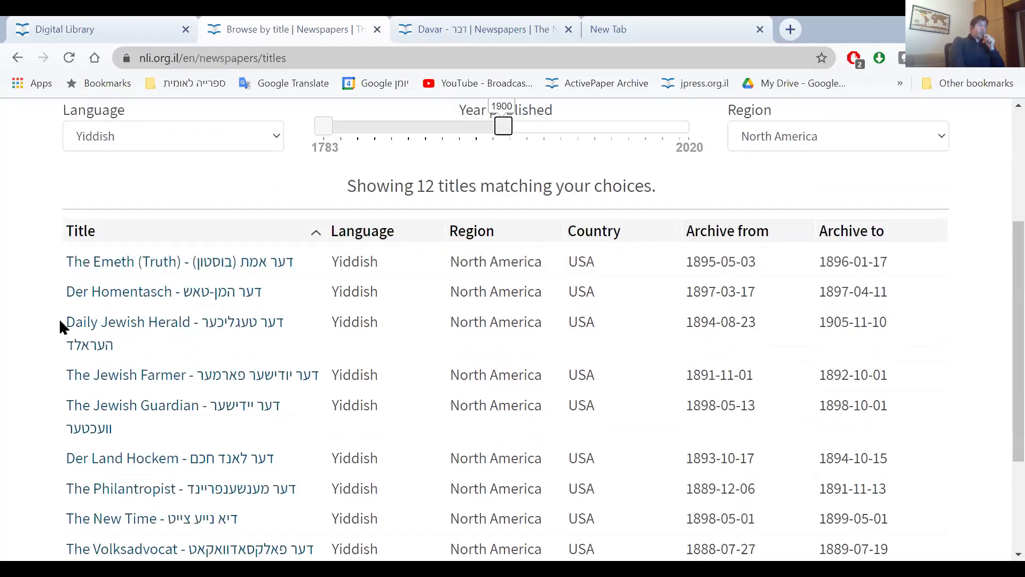
scroll(50, 345, "down", 1)
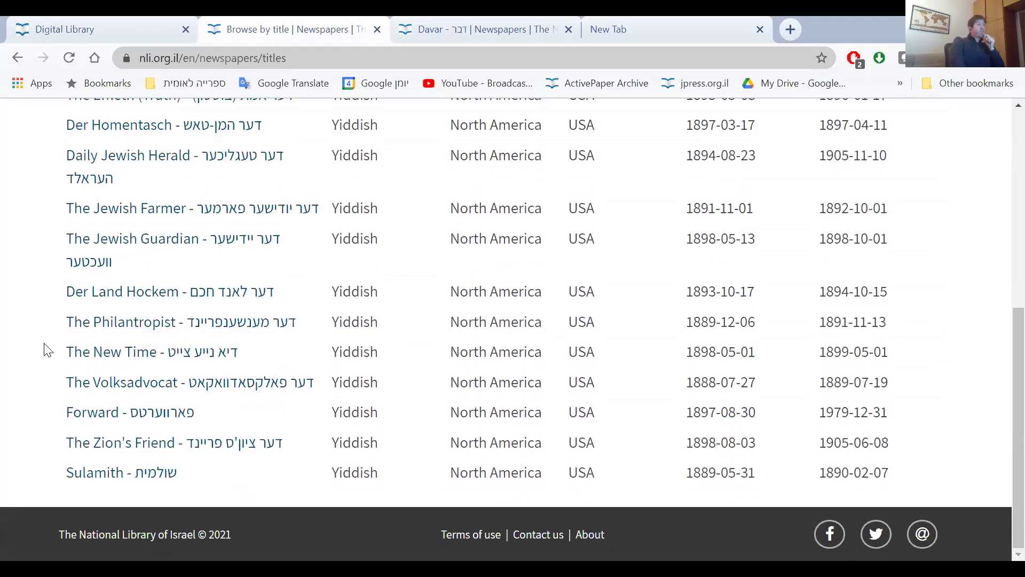
scroll(53, 355, "up", 1)
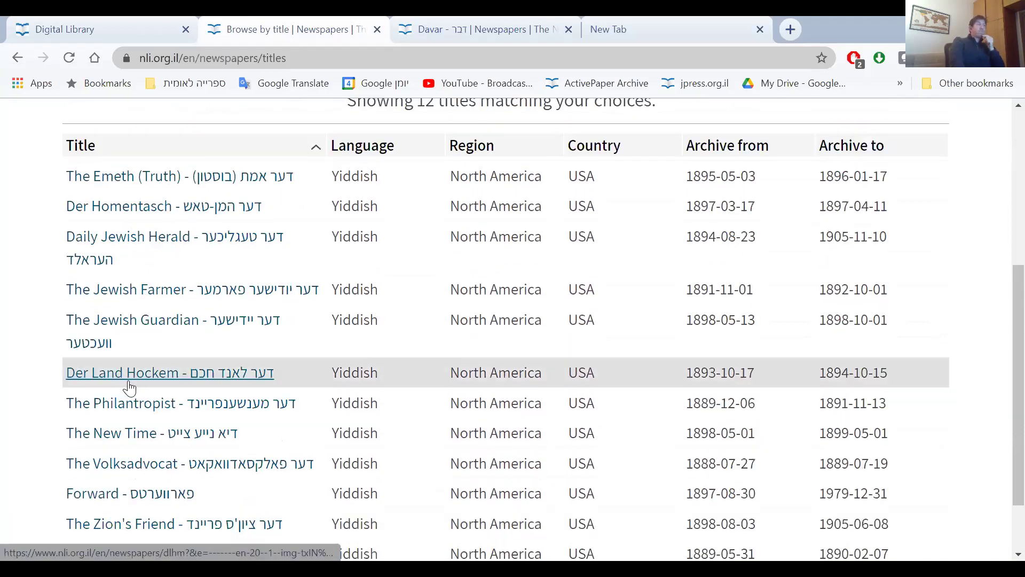
scroll(133, 373, "up", 1)
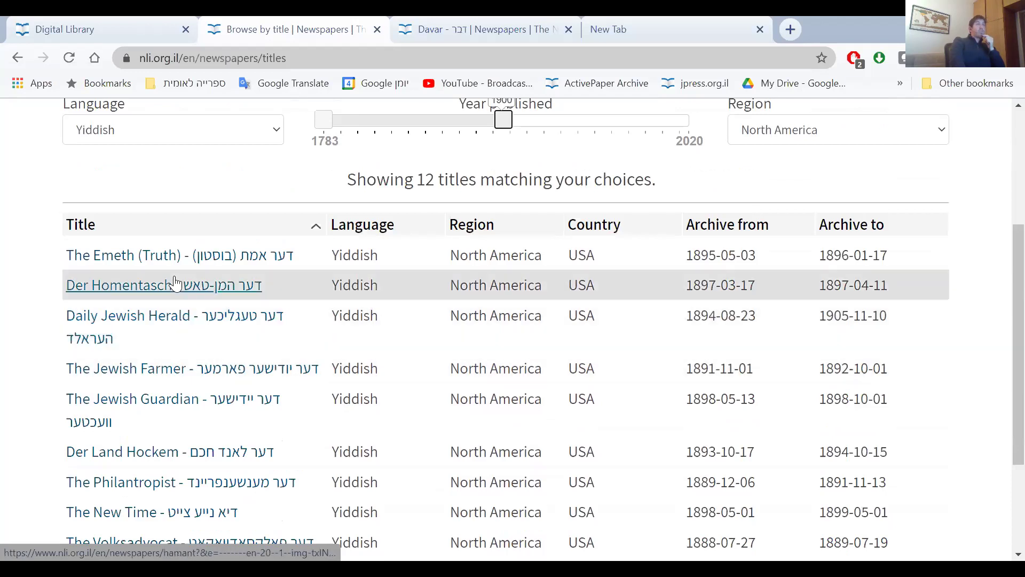
scroll(123, 308, "down", 1)
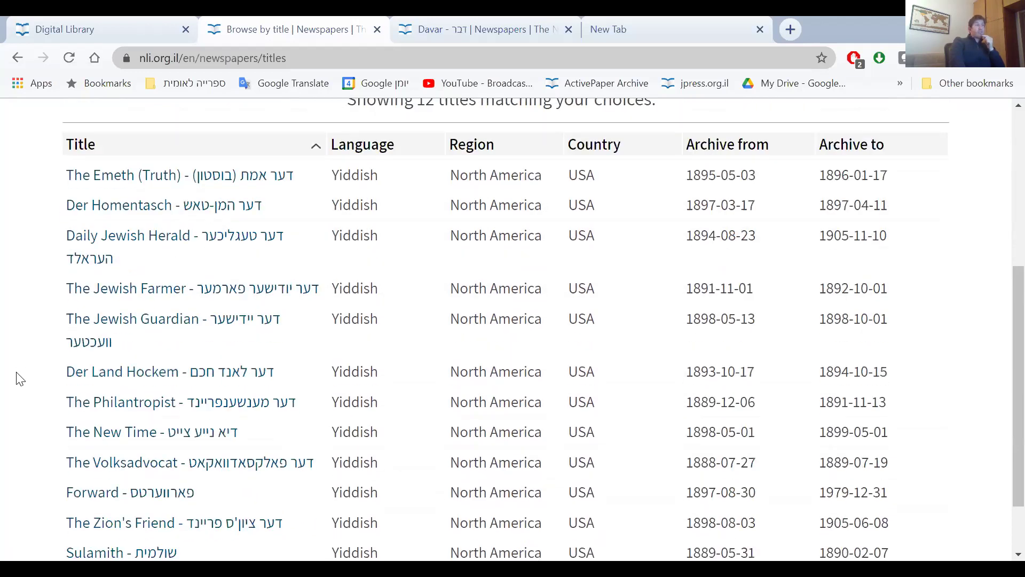
scroll(27, 369, "up", 3)
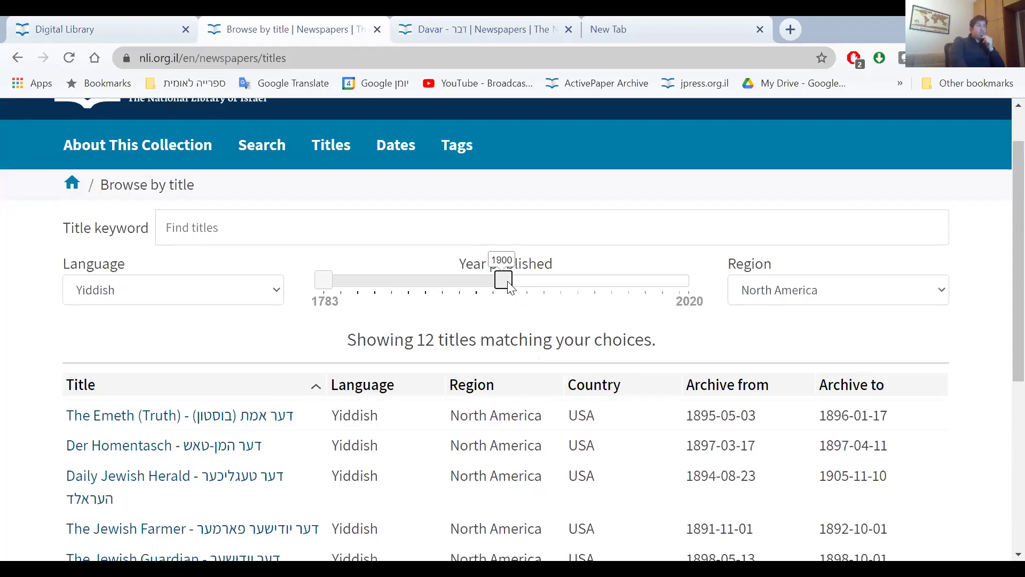
Restore the Year published range to 1783–2020, bringing back all 60 titles.
left_click_drag(513, 289, 694, 307)
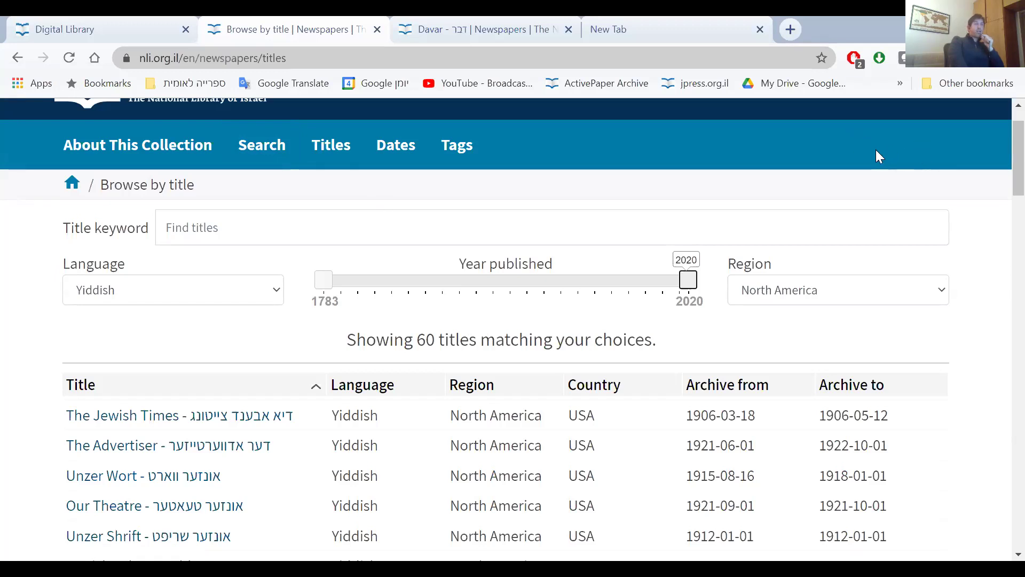
scroll(876, 156, "up", 2)
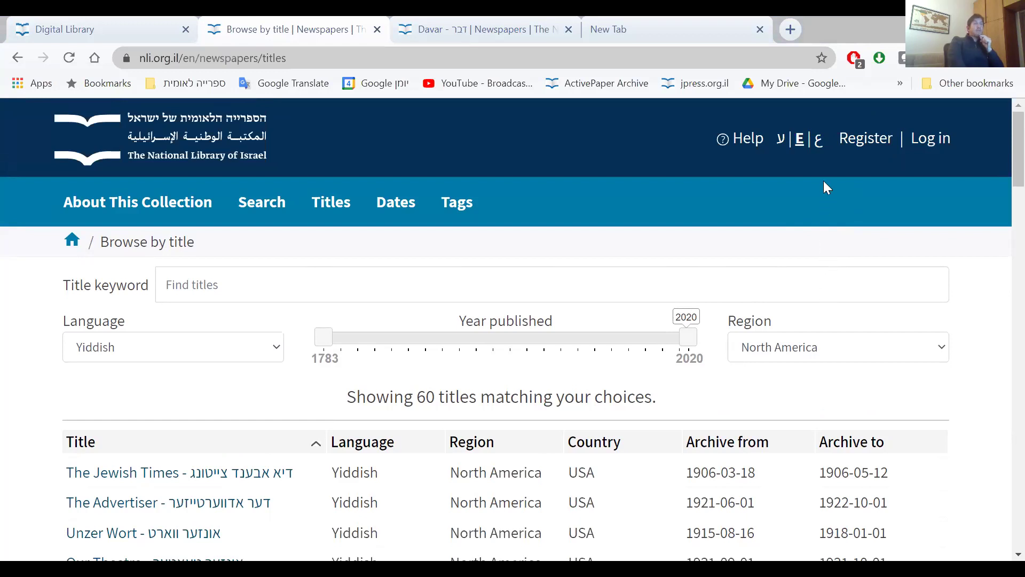
Log in to the personal account using the autofilled credentials.
left_click(916, 143)
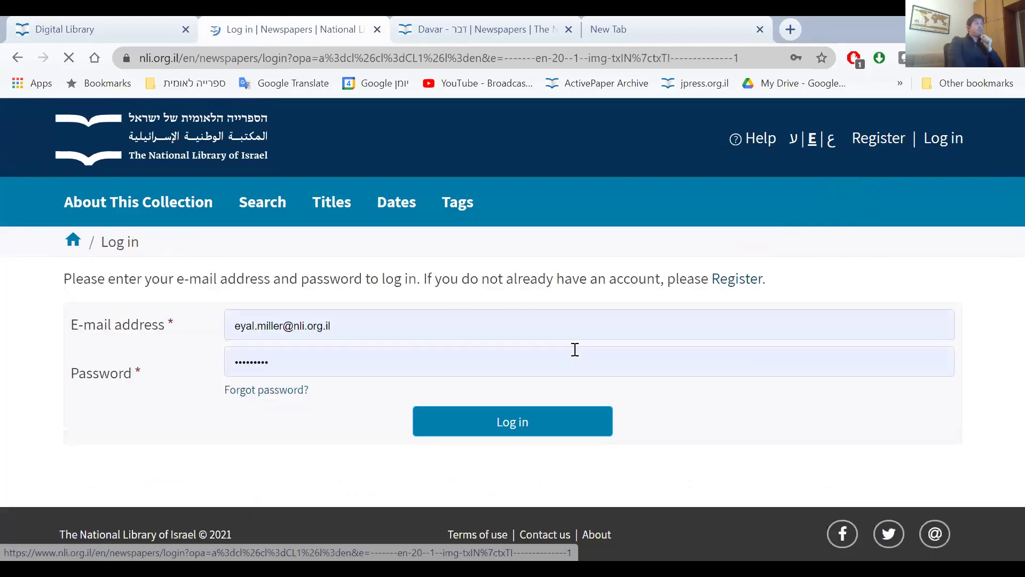
left_click(521, 420)
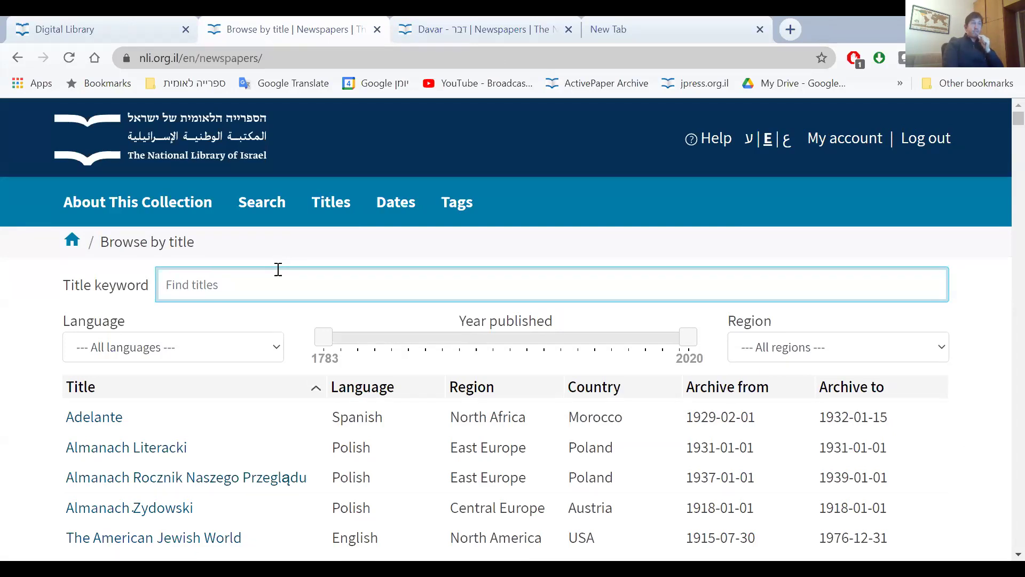
Open the collection Search page and collapse the search limit options.
left_click(260, 217)
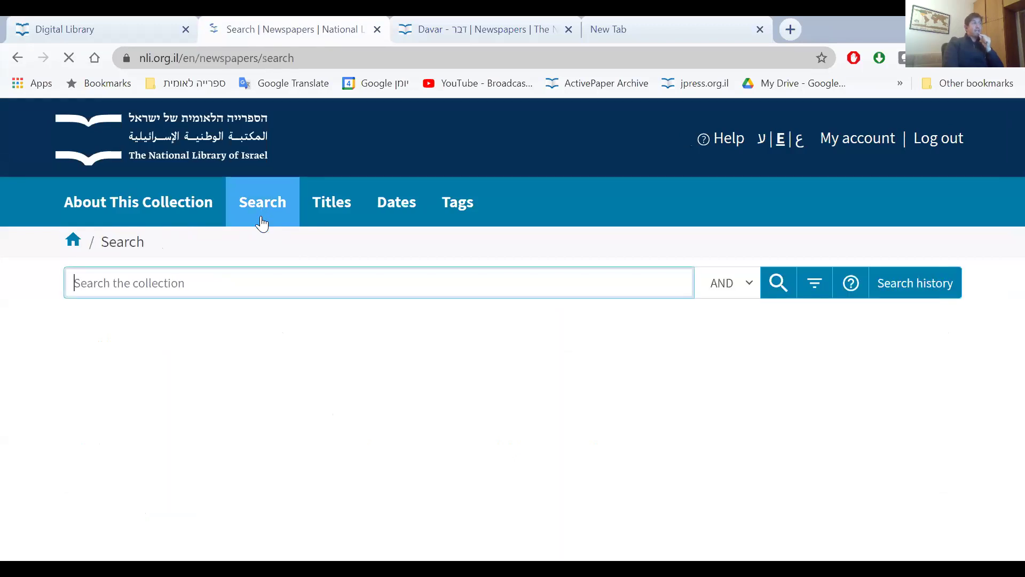
left_click(802, 294)
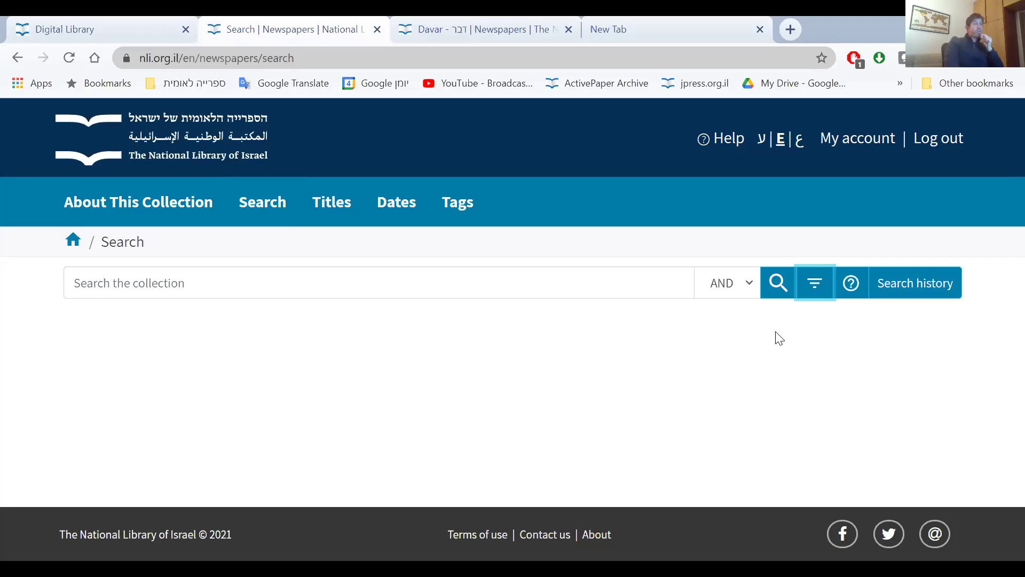
left_click(813, 293)
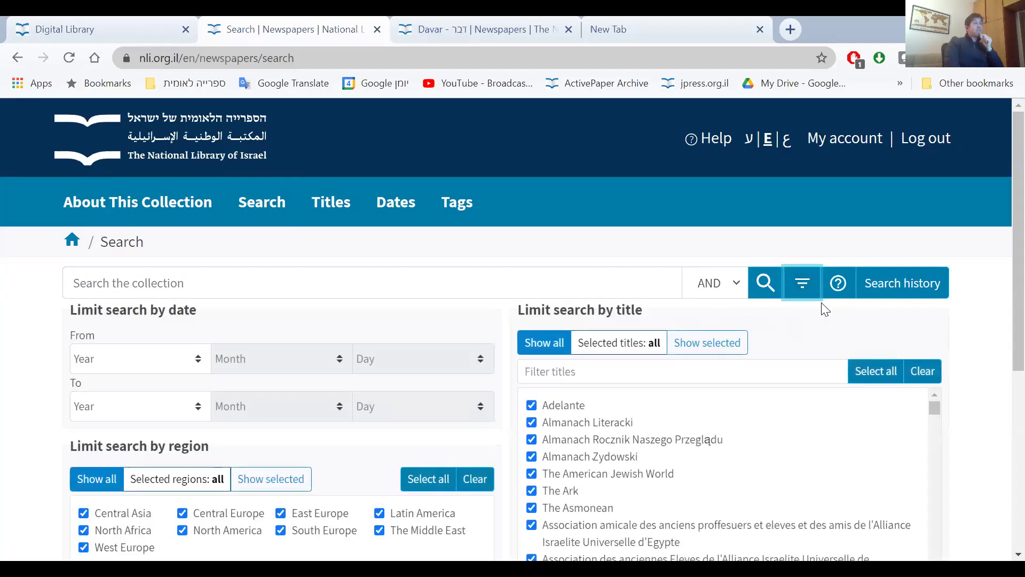
left_click(922, 292)
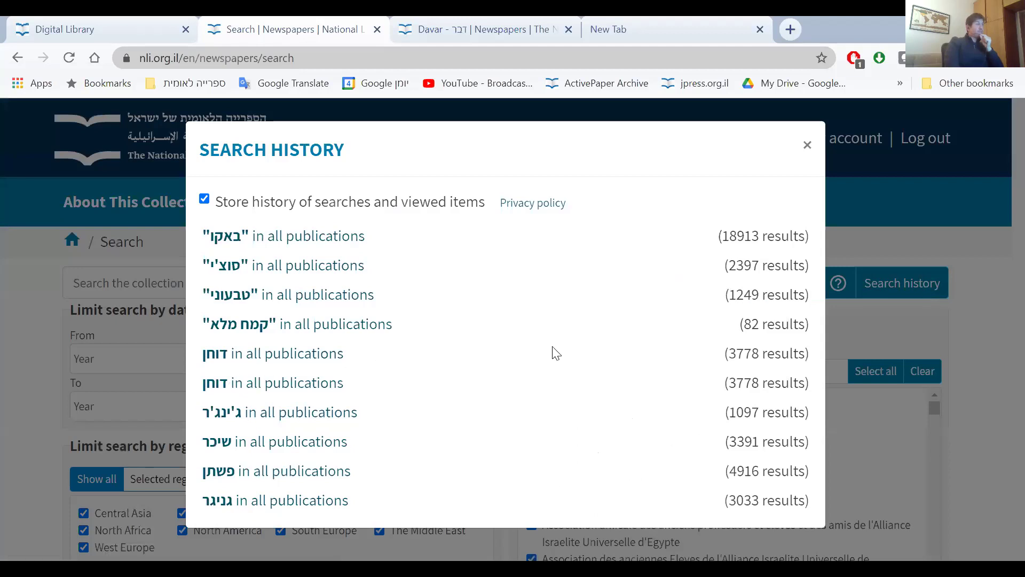
right_click(777, 180)
left_click(778, 147)
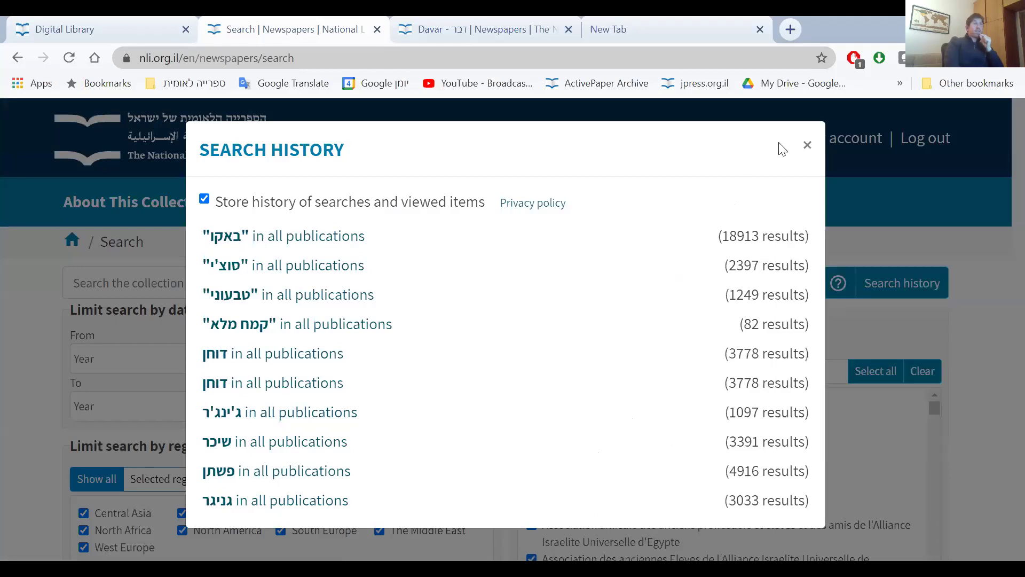
left_click(808, 146)
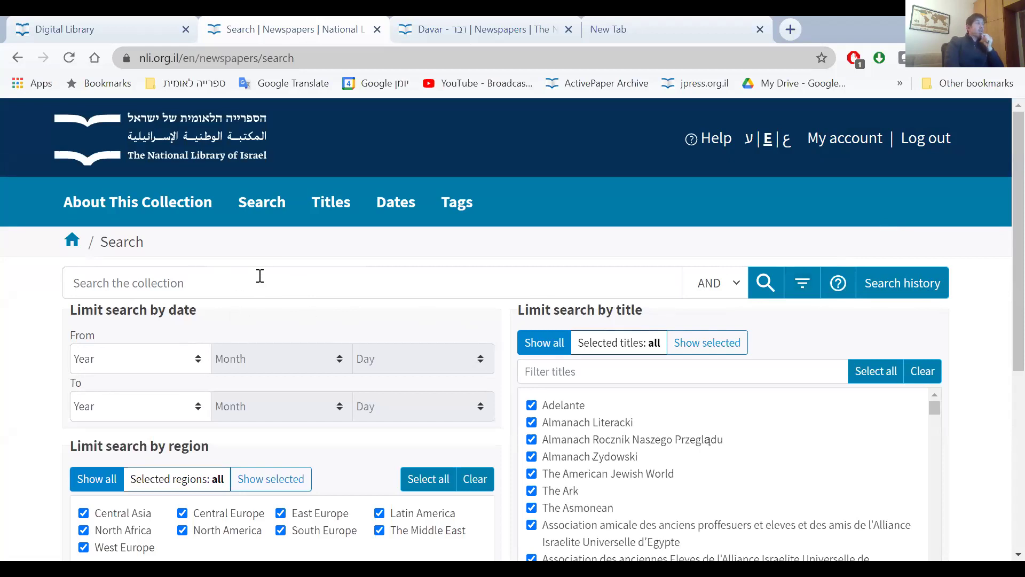
Enter 'England' in the collection search box and review the unrestricted filters.
left_click(228, 283)
type("England")
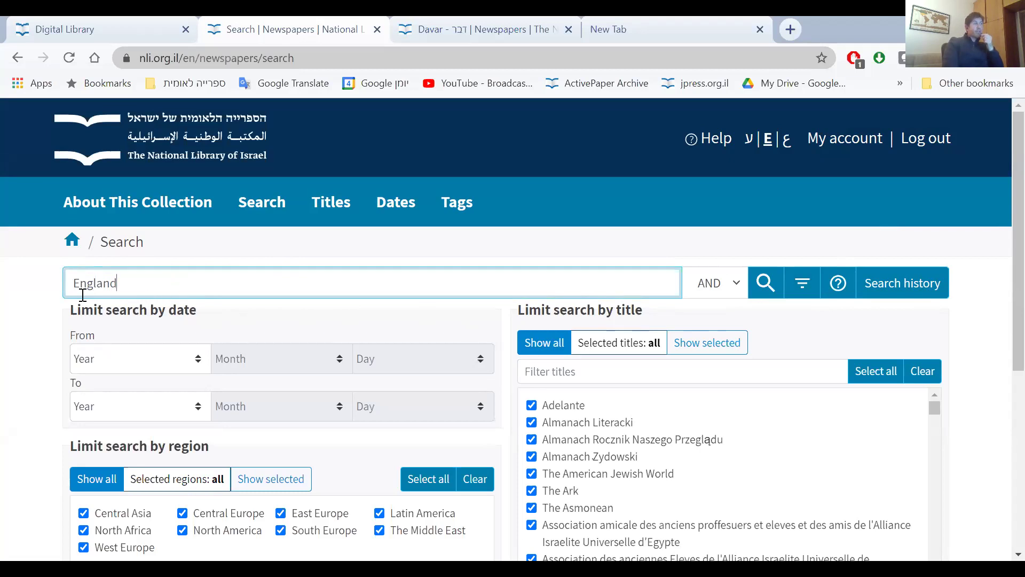
scroll(46, 362, "down", 4)
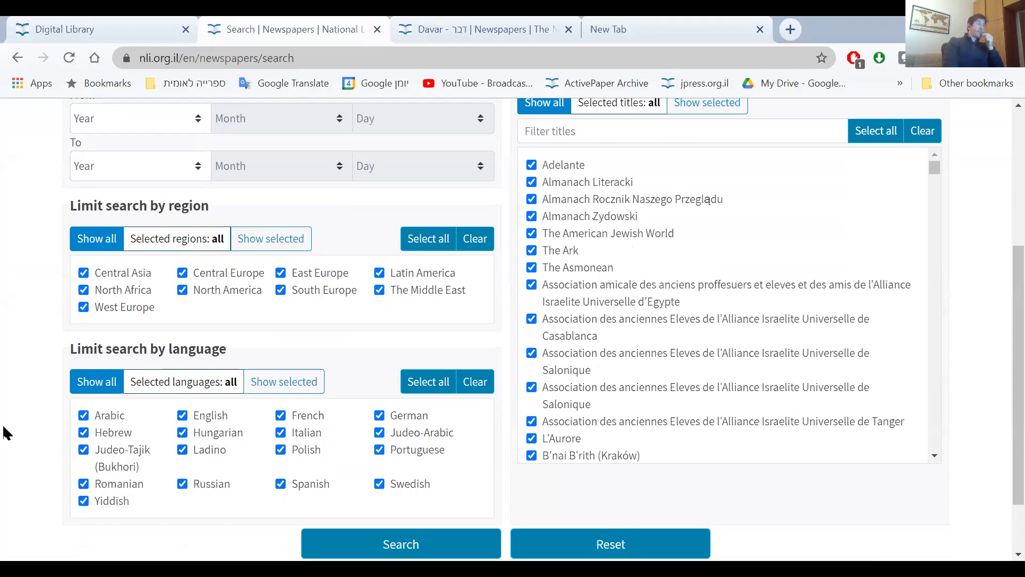
scroll(21, 439, "up", 2)
scroll(22, 439, "up", 2)
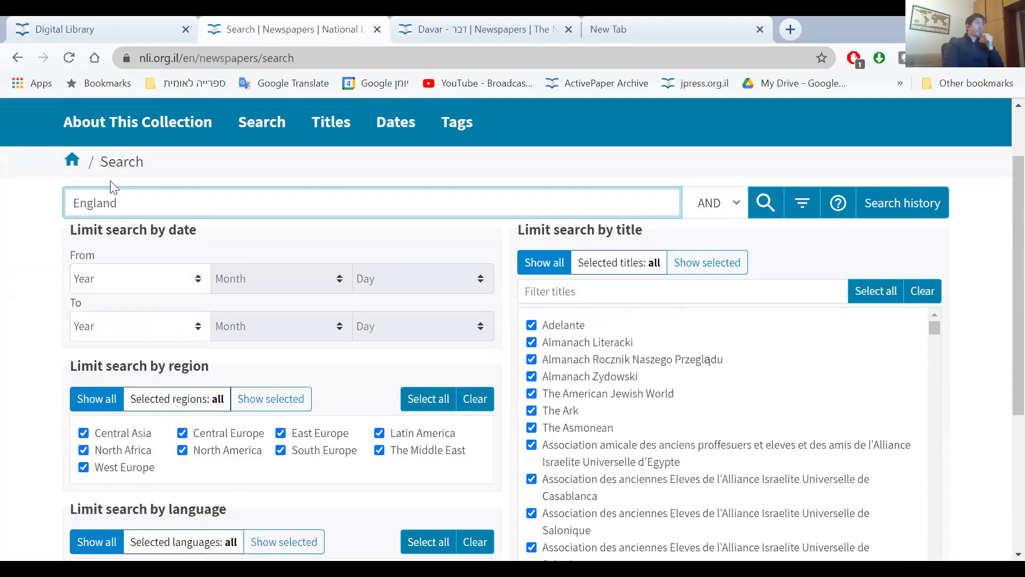
left_click(188, 287)
left_click_drag(202, 312, 206, 355)
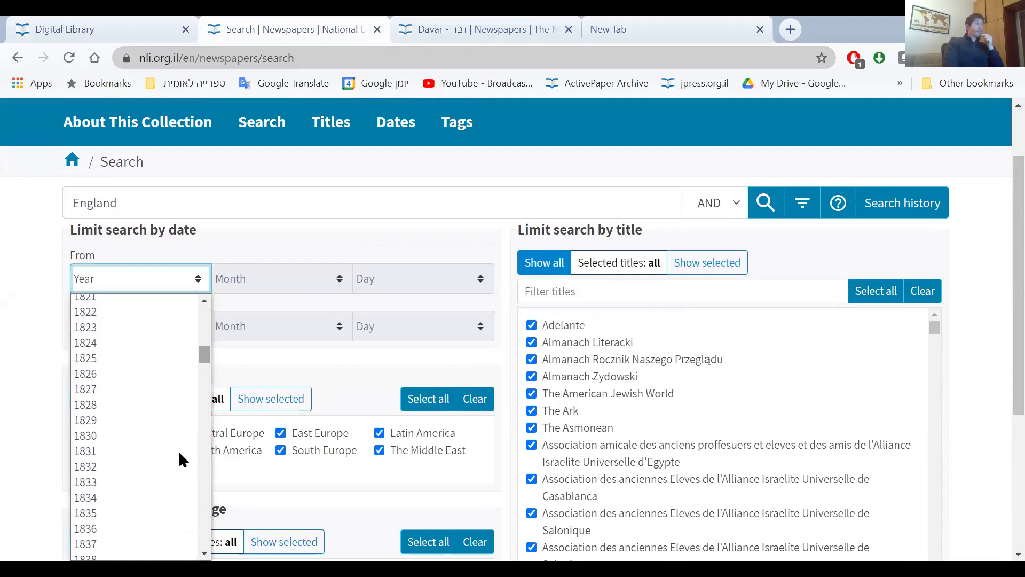
Set the date limit from year 1830 to year 1983.
left_click(160, 435)
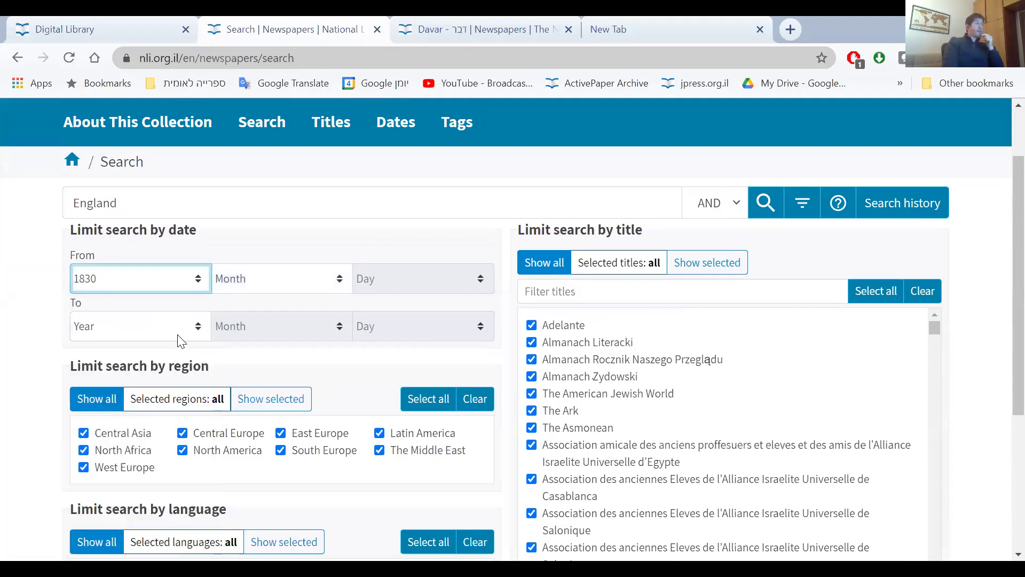
left_click(178, 326)
scroll(196, 68, "down", 3)
left_click_drag(195, 68, 161, 225)
left_click(139, 190)
left_click(30, 392)
scroll(30, 376, "down", 1)
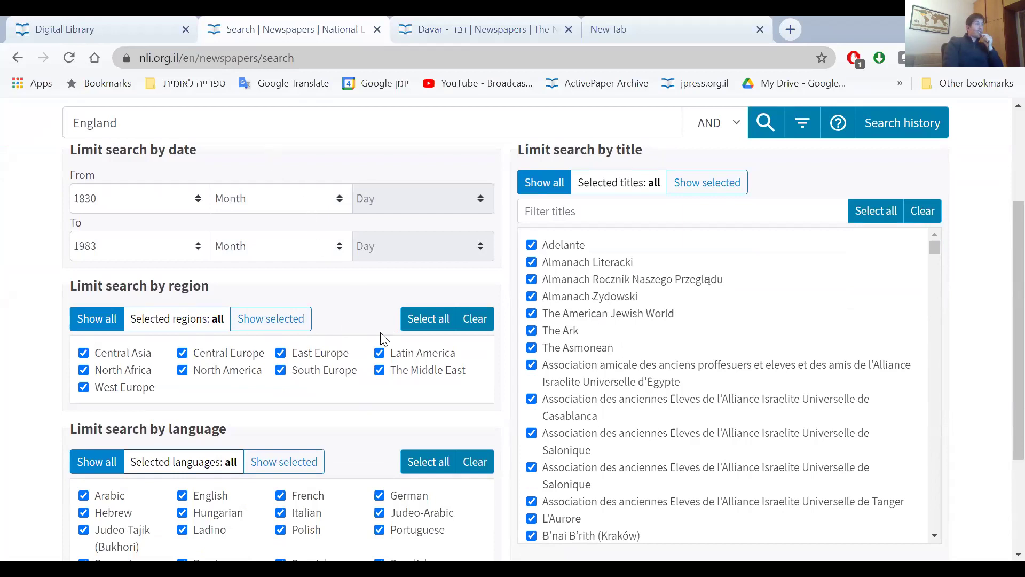
Clear all regions and tick only North America.
left_click(472, 323)
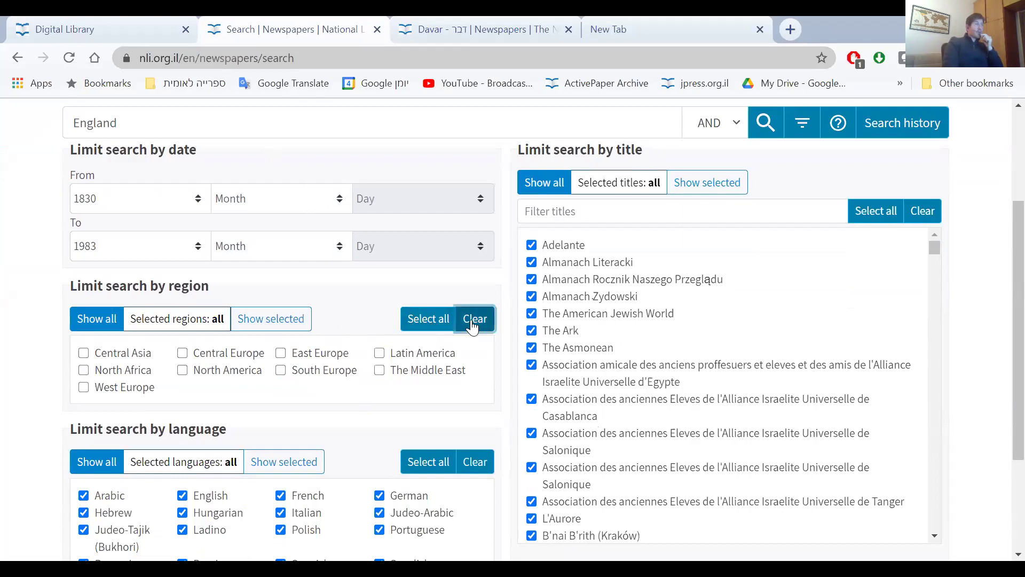
left_click(437, 330)
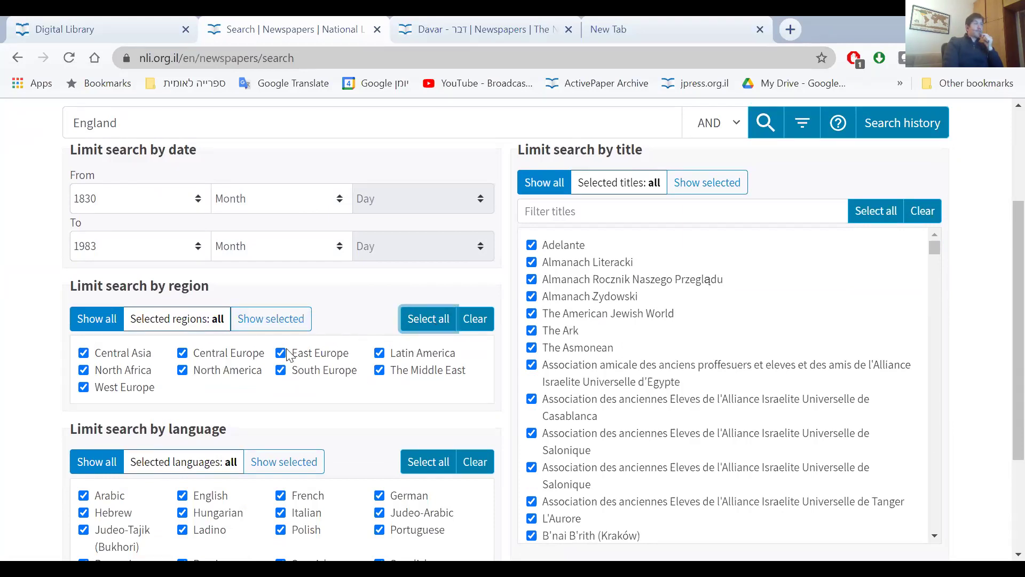
left_click(477, 329)
left_click(185, 372)
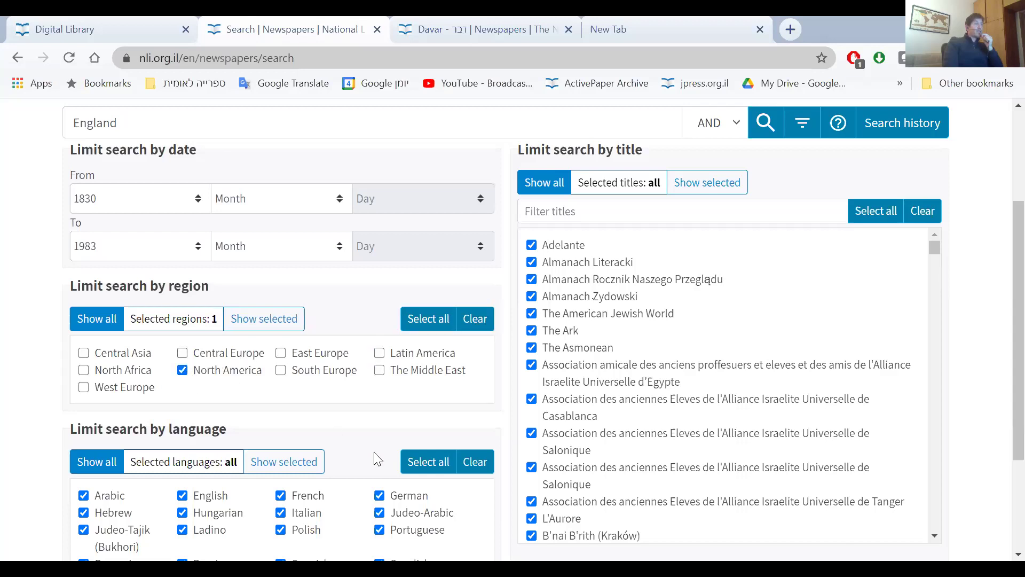
Clear all languages and tick only English.
scroll(477, 432, "down", 1)
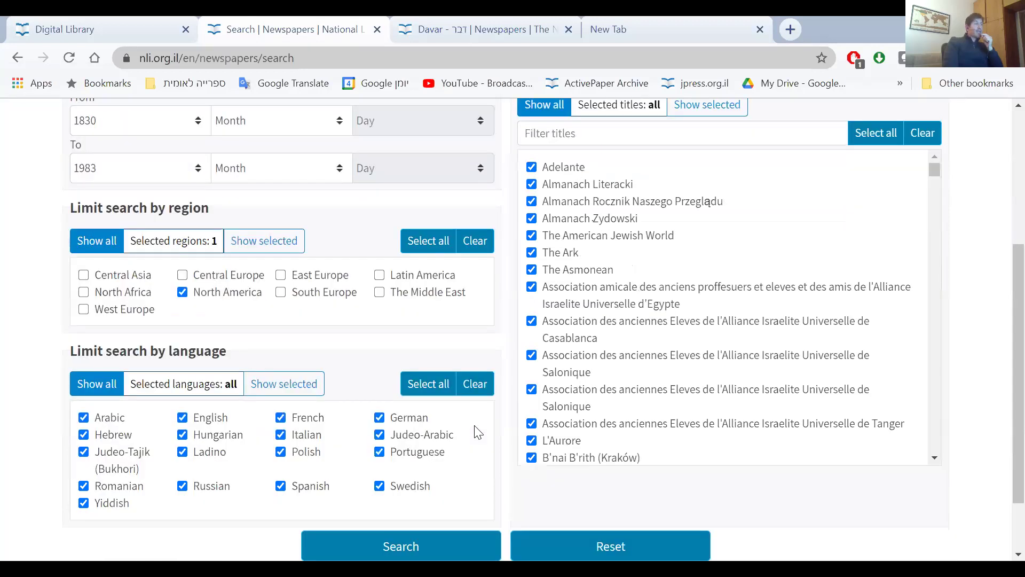
left_click(477, 382)
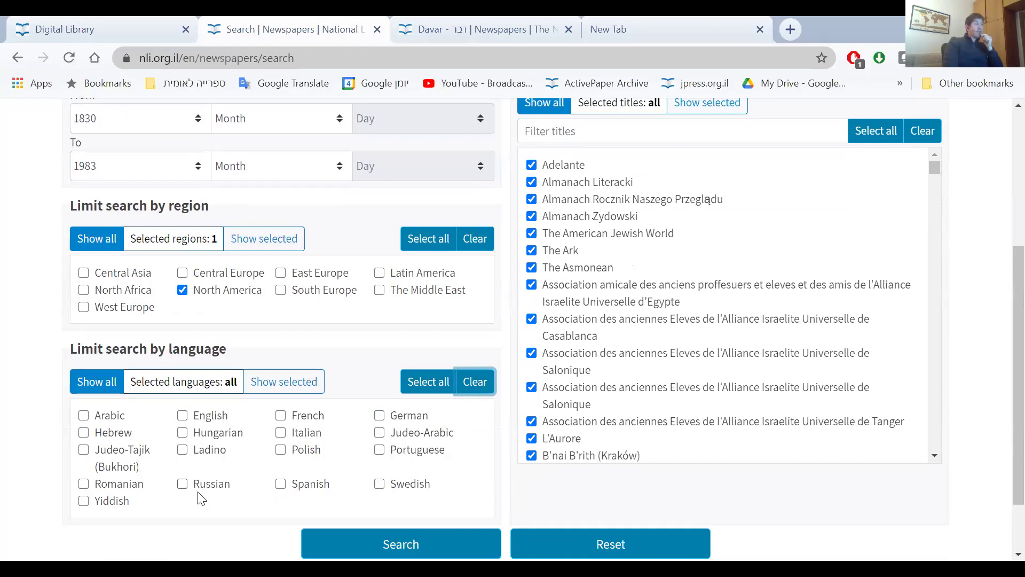
left_click(183, 415)
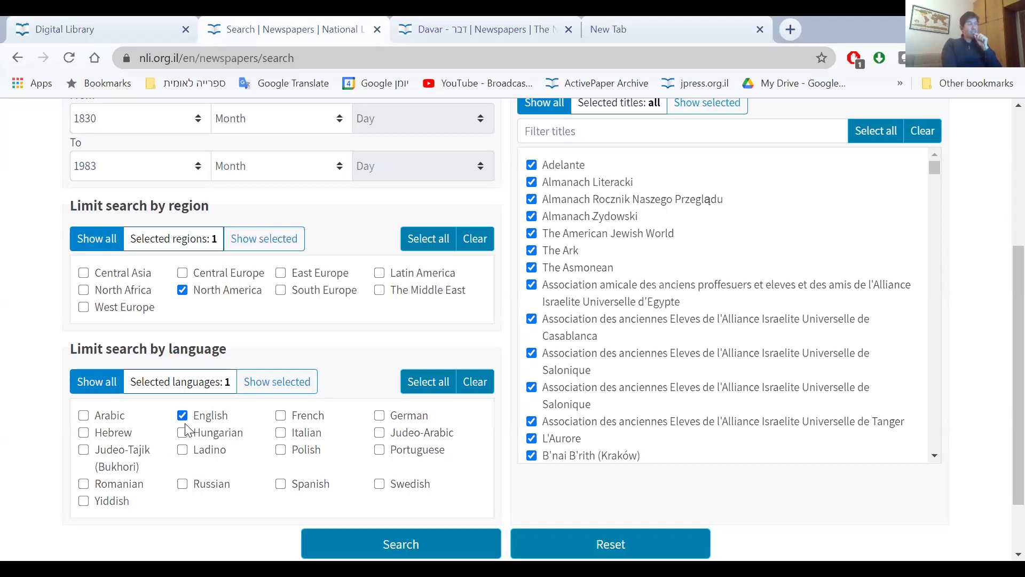
Select all regions again under Limit search by region.
scroll(282, 406, "up", 1)
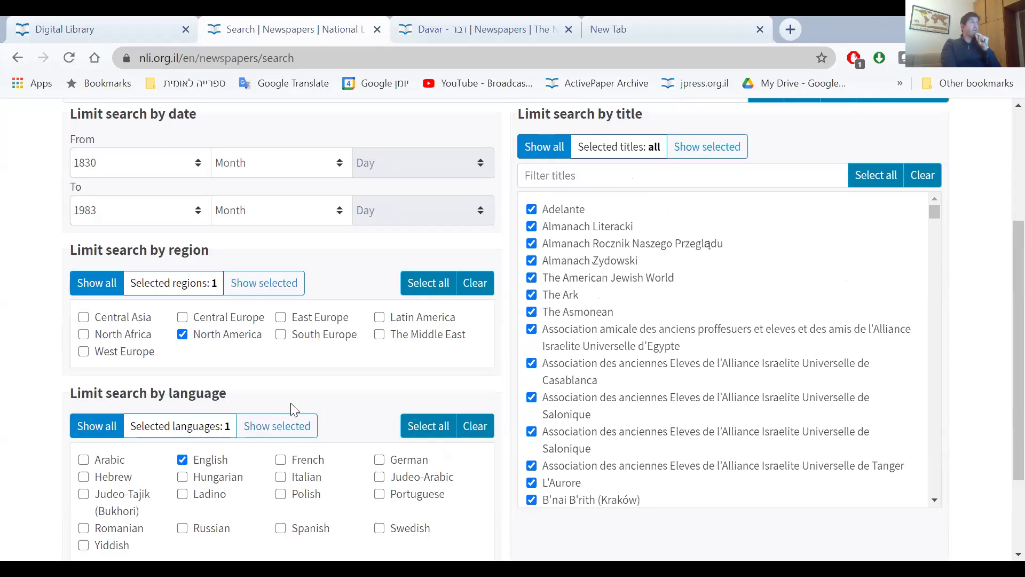
scroll(291, 411, "up", 3)
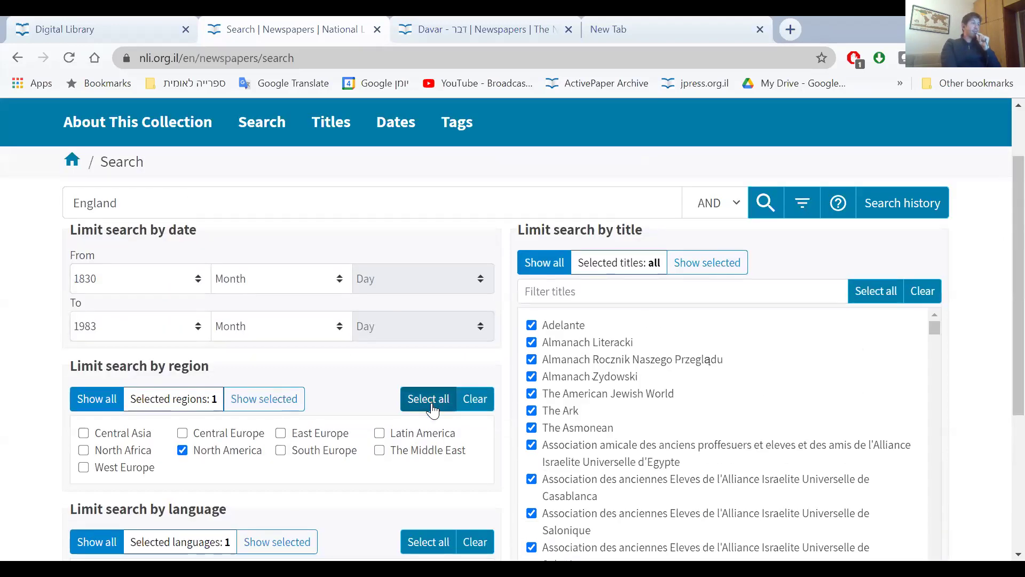
left_click(432, 409)
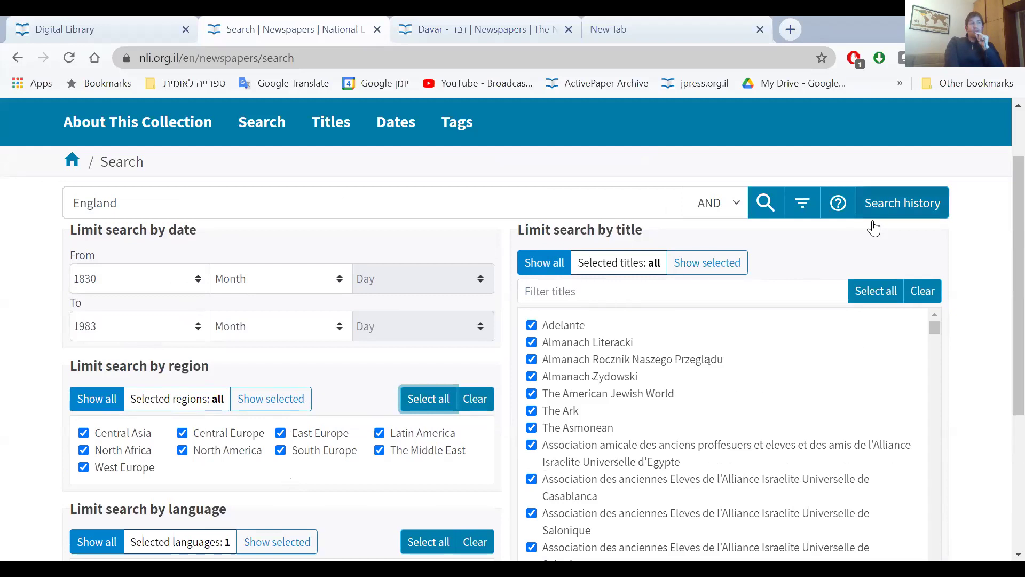
scroll(977, 291, "down", 1)
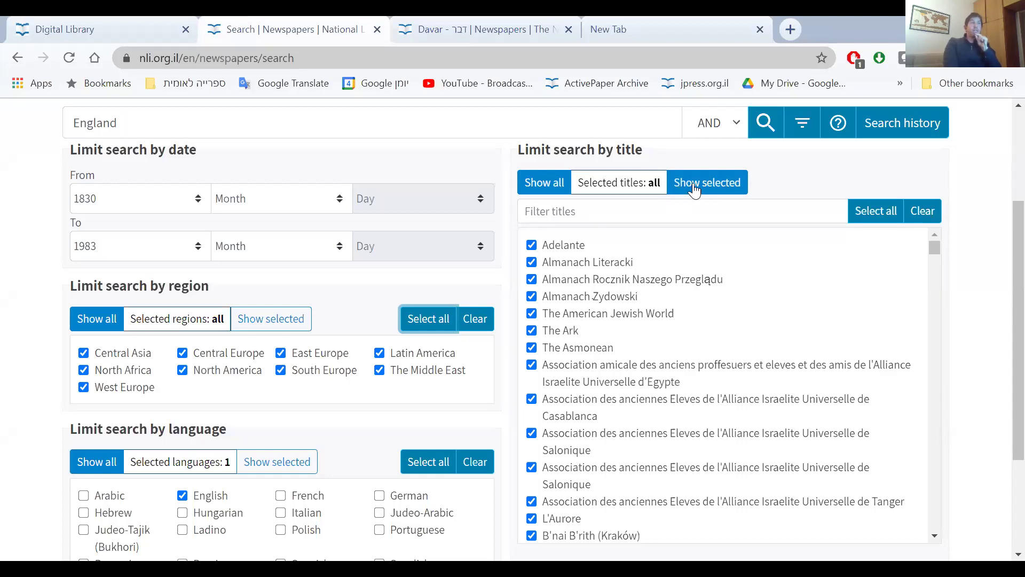
Uncheck all titles, then check only Forward and The Reform Advocate.
left_click(913, 214)
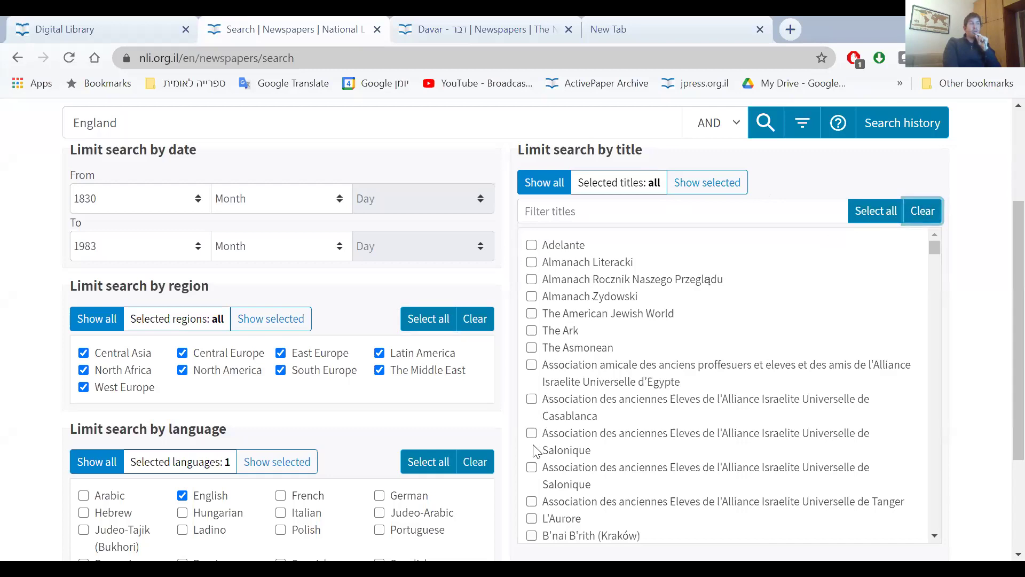
left_click(663, 211)
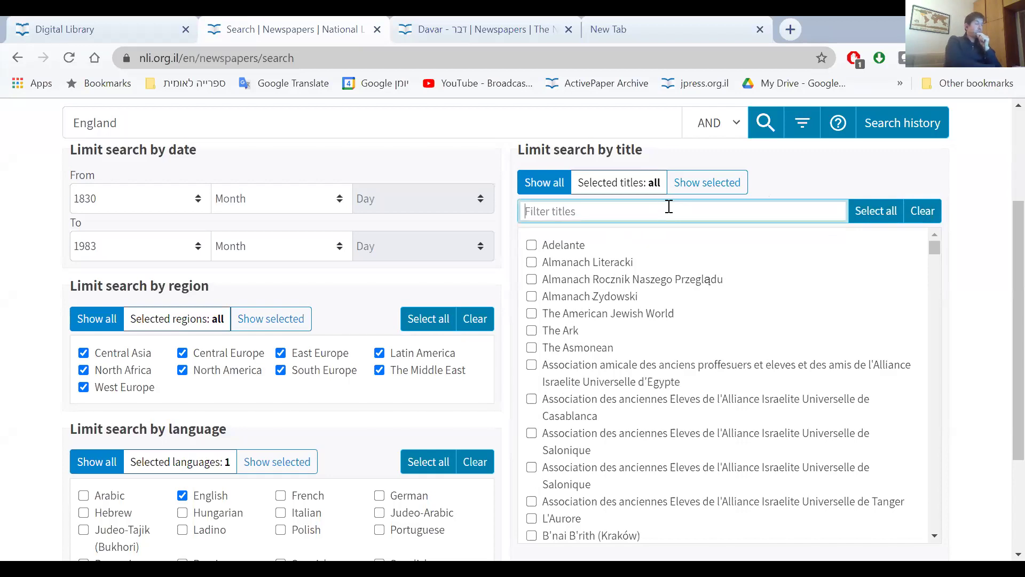
type("fo")
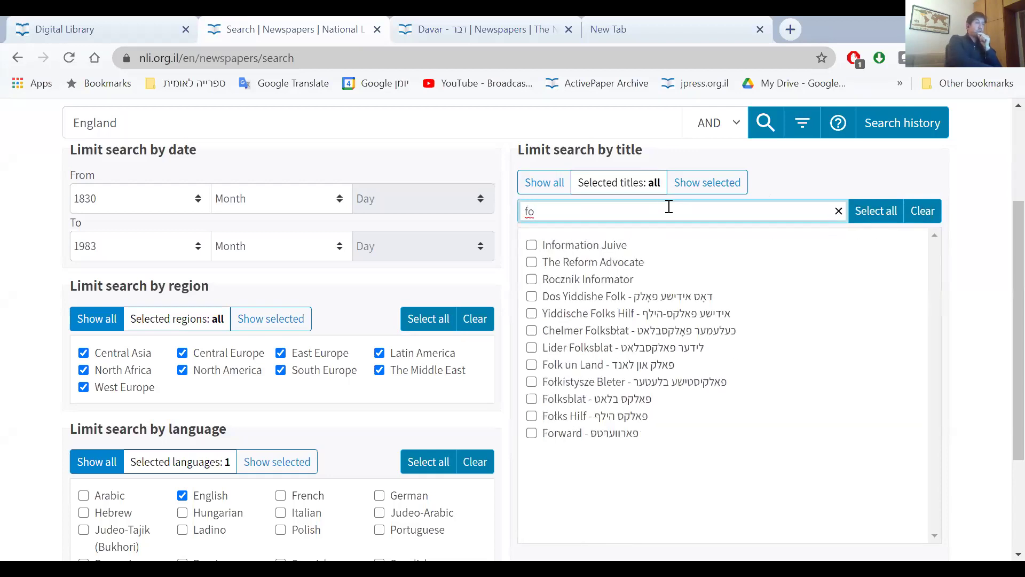
left_click(532, 433)
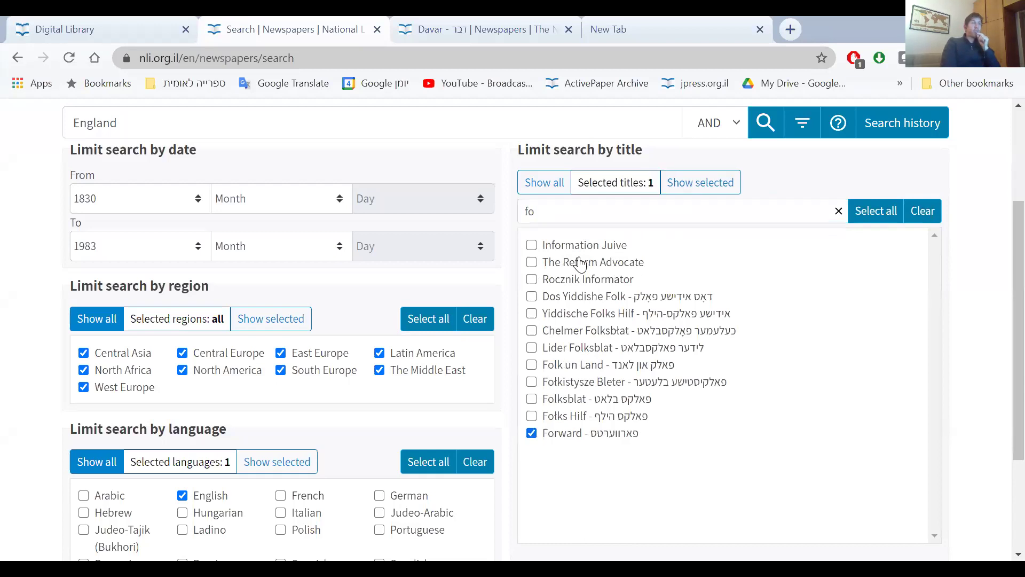
left_click(531, 262)
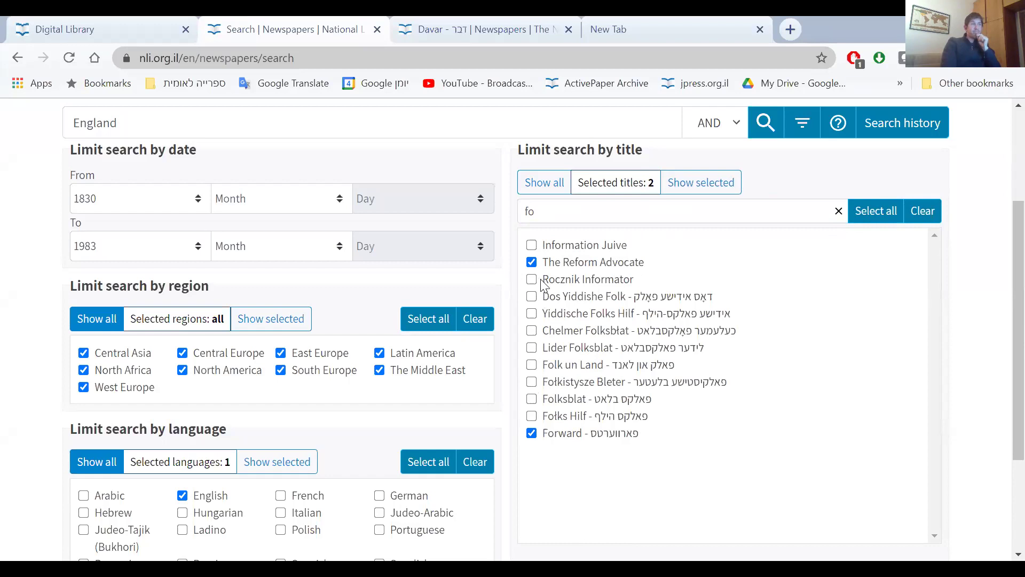
Show the full title list and select every newspaper title.
left_click(697, 187)
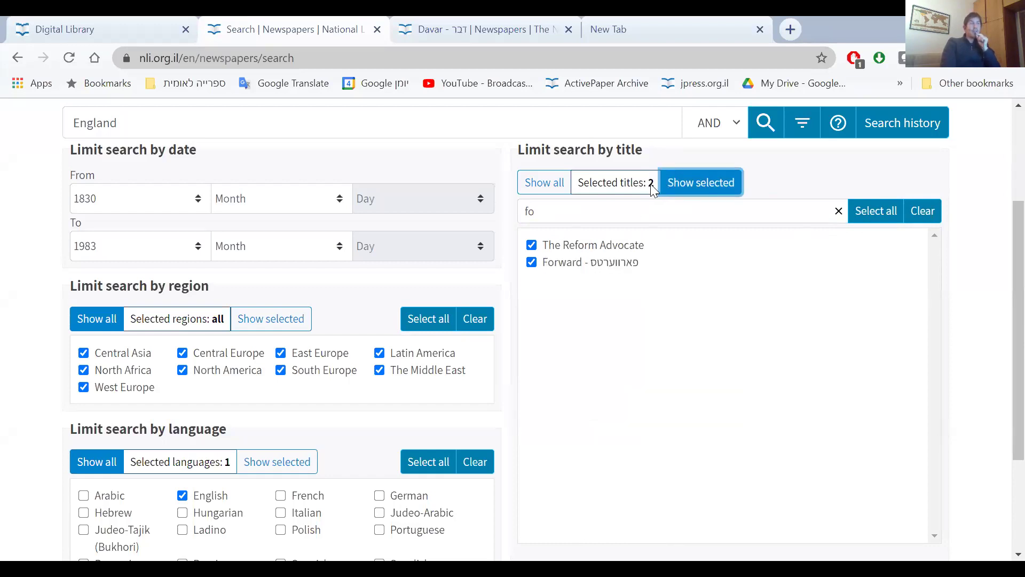
left_click(870, 210)
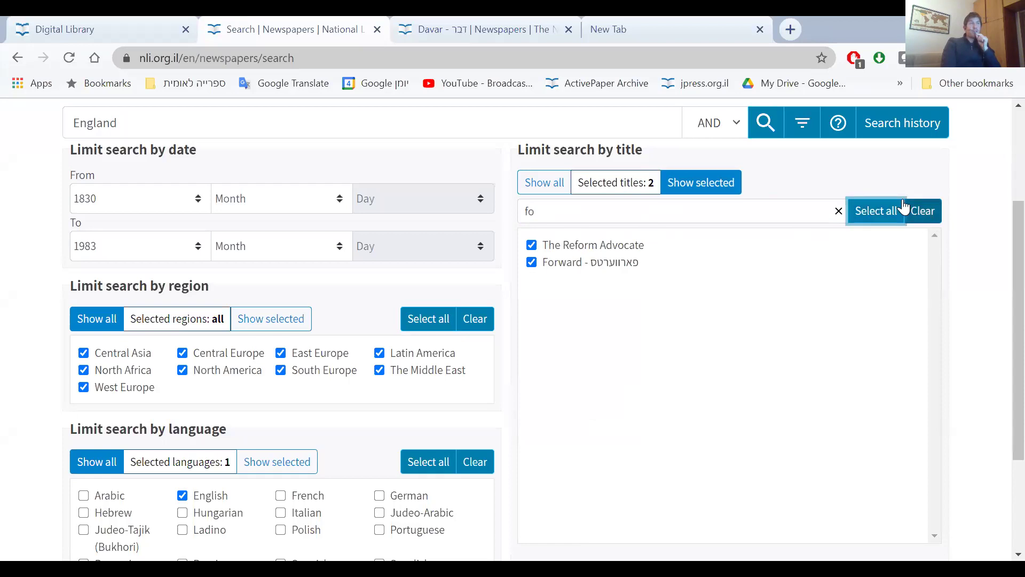
left_click(558, 179)
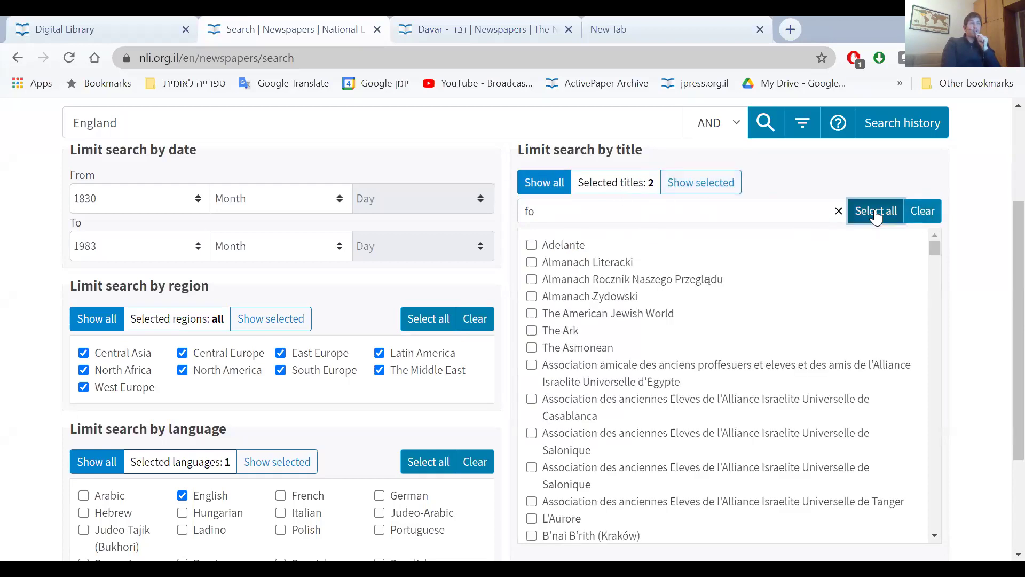
left_click(886, 216)
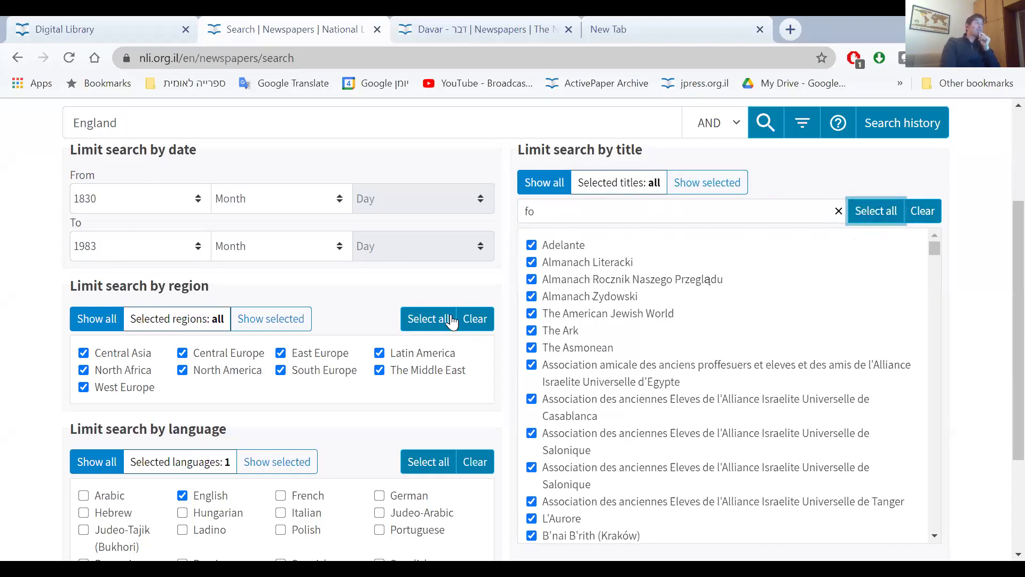
scroll(998, 267, "up", 3)
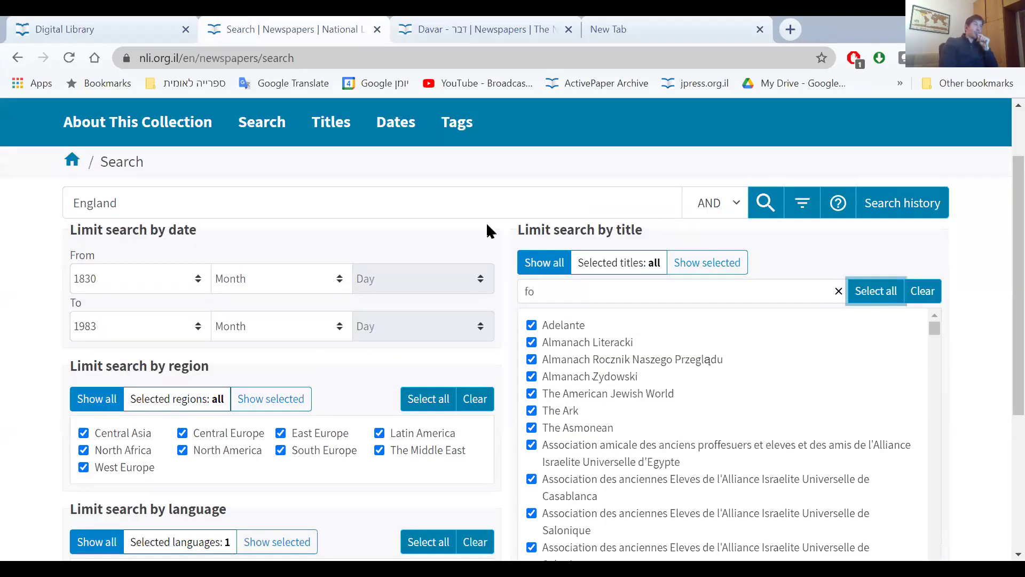
Run the England search, returning 63,771 English results from 1830–1983.
left_click(736, 208)
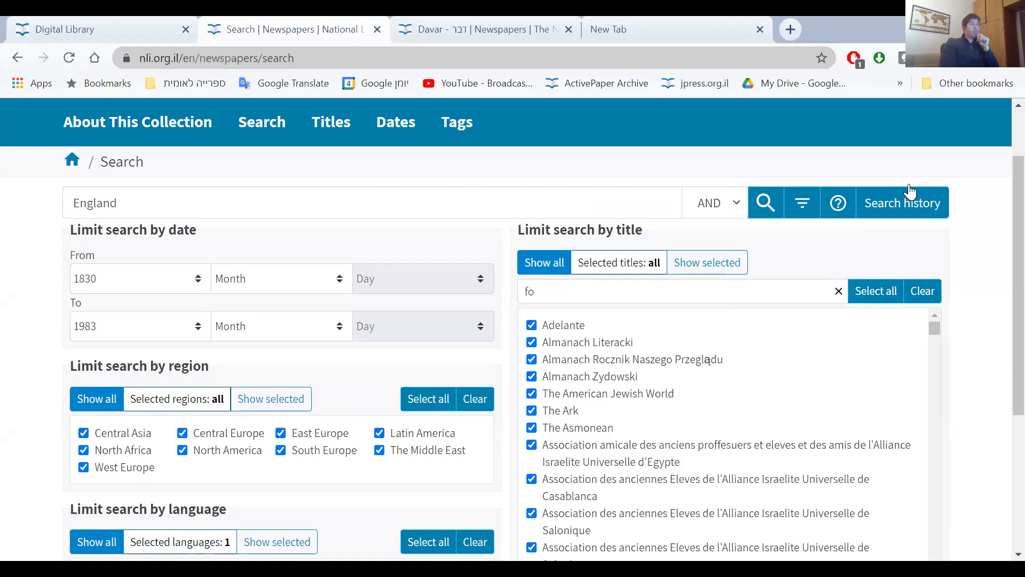
left_click(756, 210)
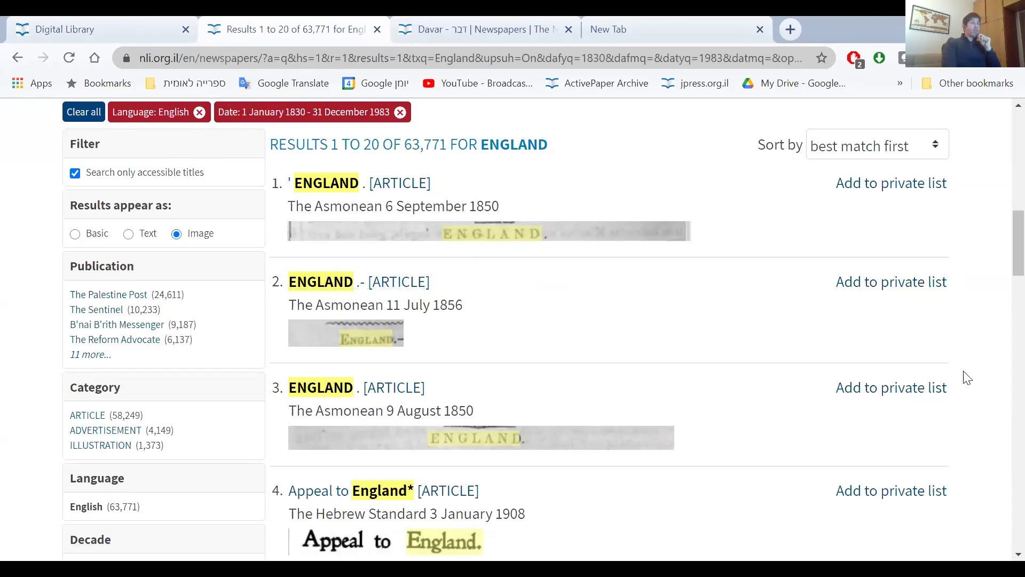
scroll(967, 377, "up", 1)
scroll(971, 372, "up", 1)
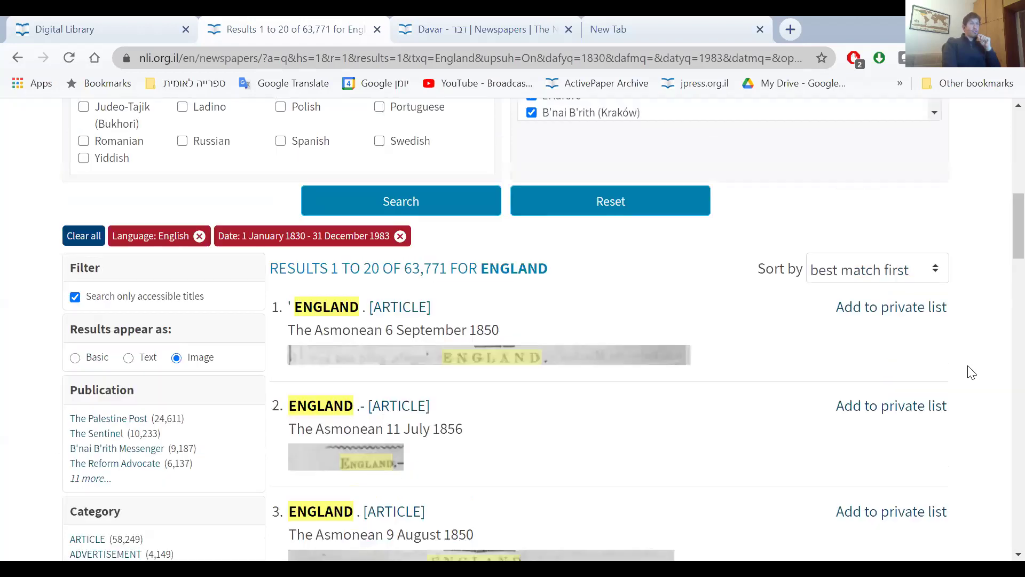
scroll(969, 371, "up", 9)
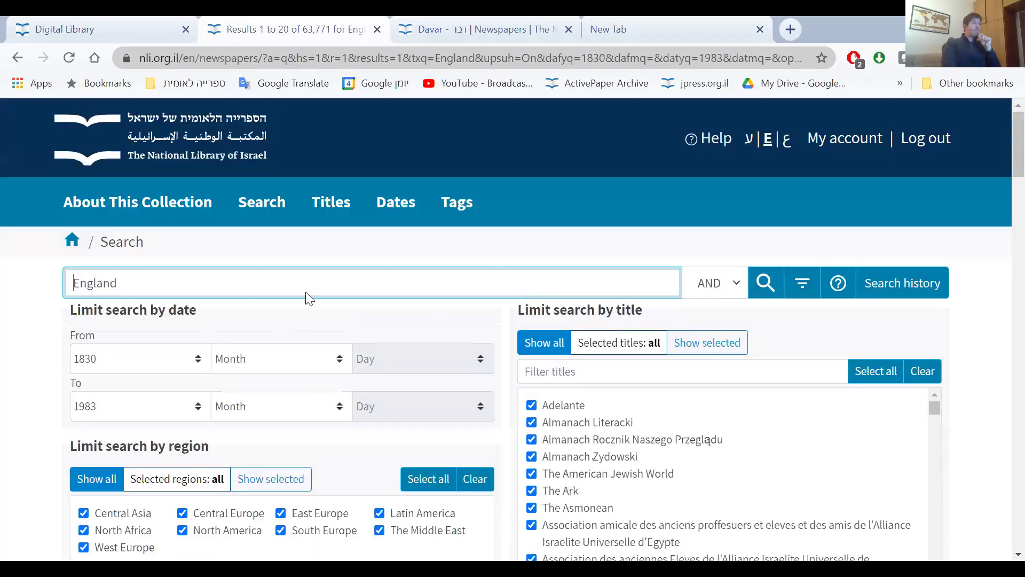
Change the query to 'England NOT New England' and run it, yielding 24,814 results.
left_click(735, 287)
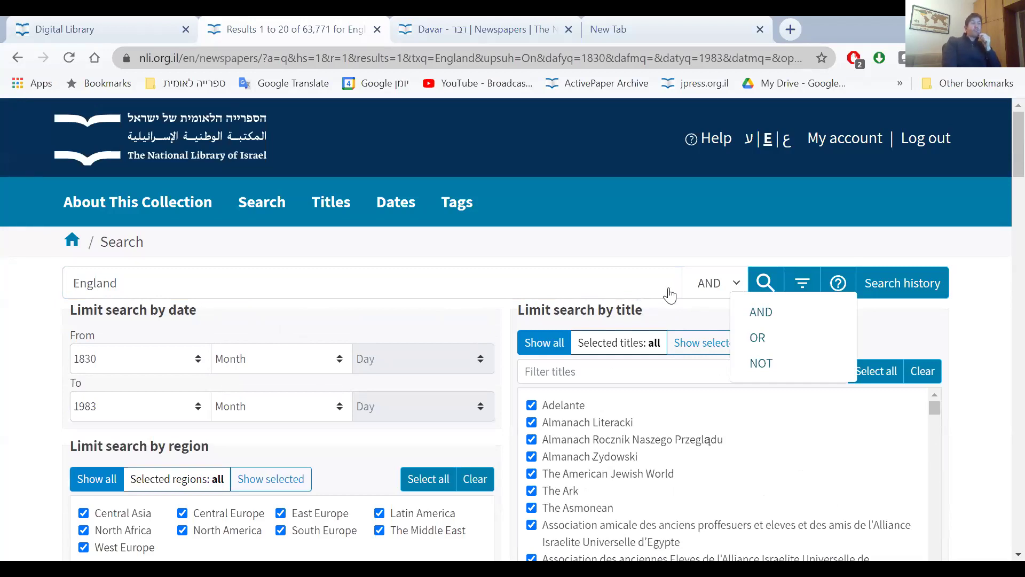
left_click(761, 366)
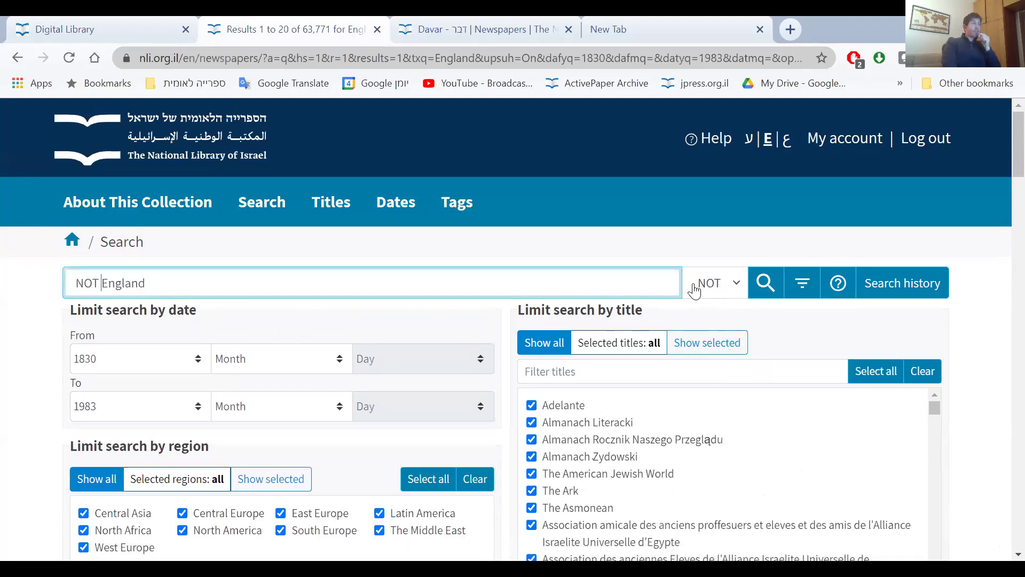
left_click_drag(226, 288, 60, 290)
key("BackSpace")
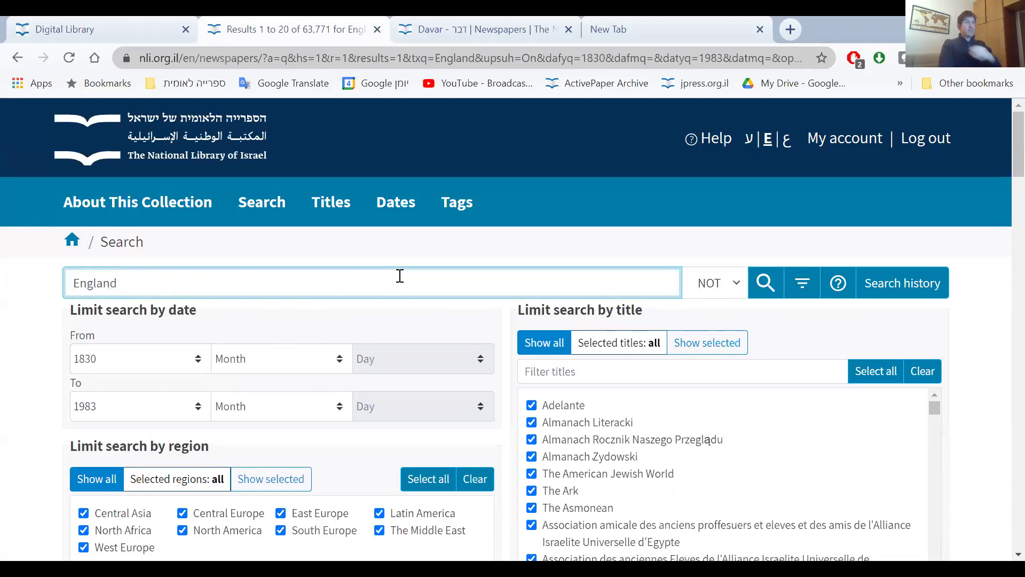
left_click(699, 282)
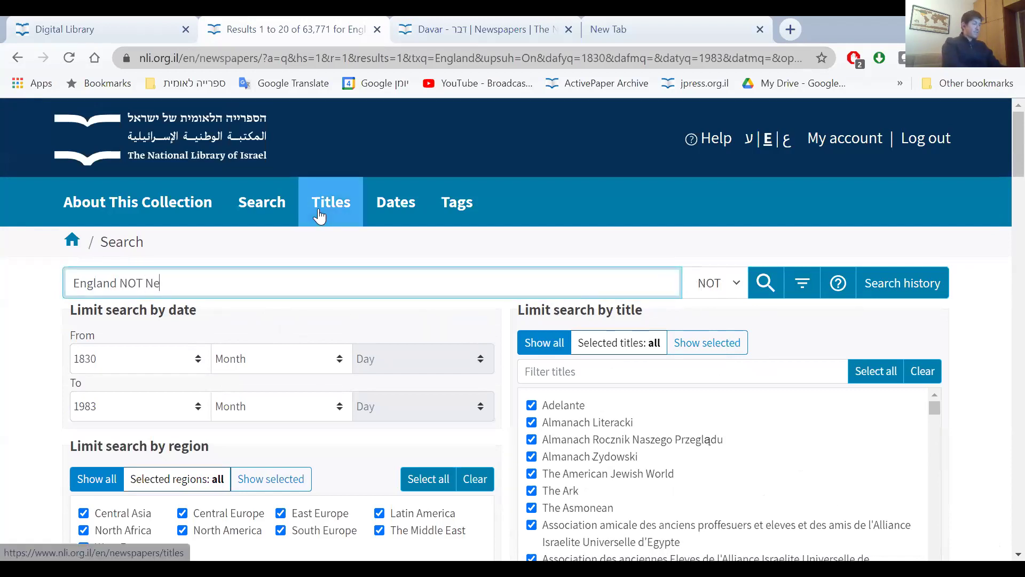
type("New Engl")
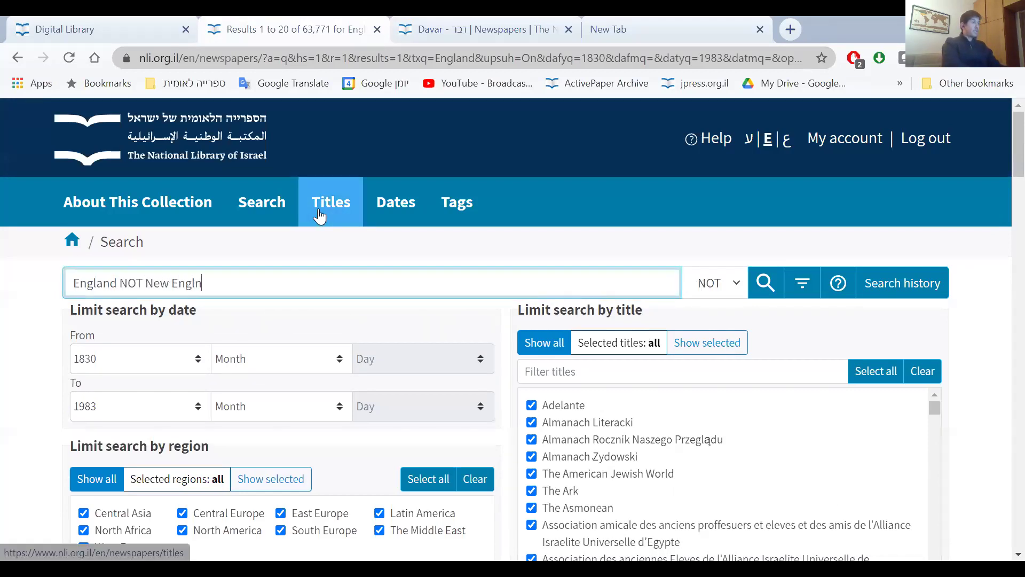
type("n")
key("BackSpace")
key("Return")
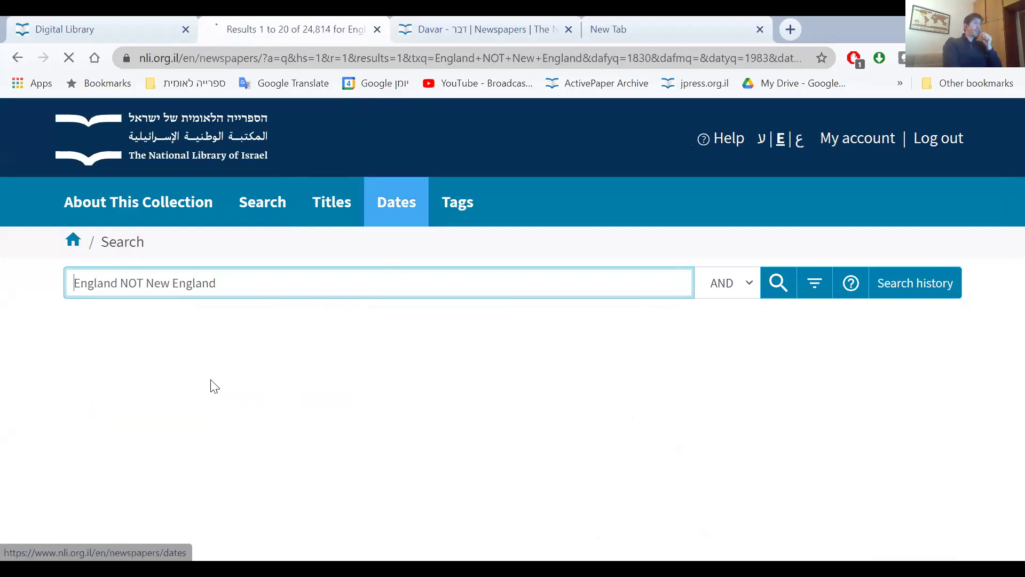
scroll(382, 298, "down", 4)
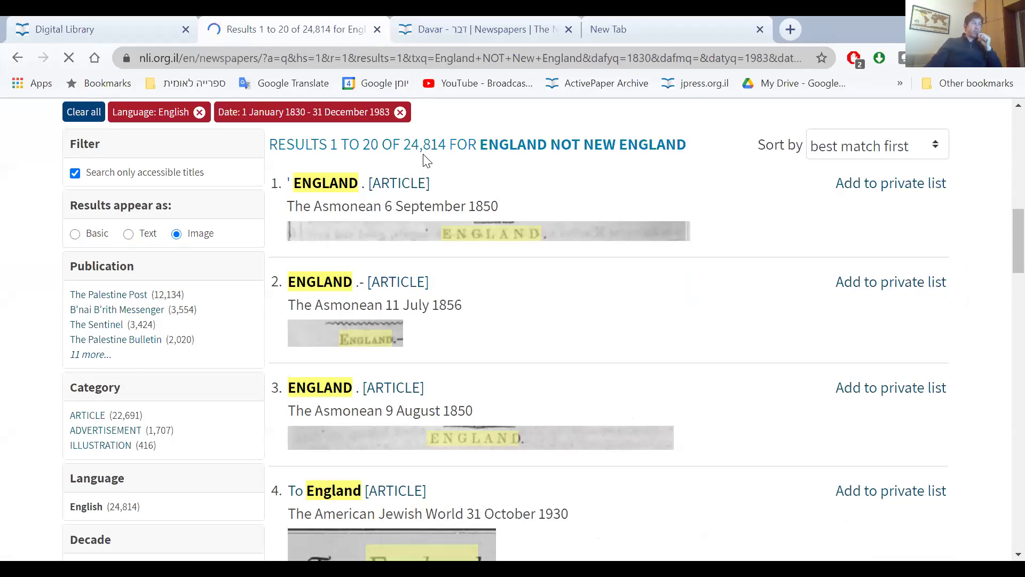
scroll(522, 221, "up", 12)
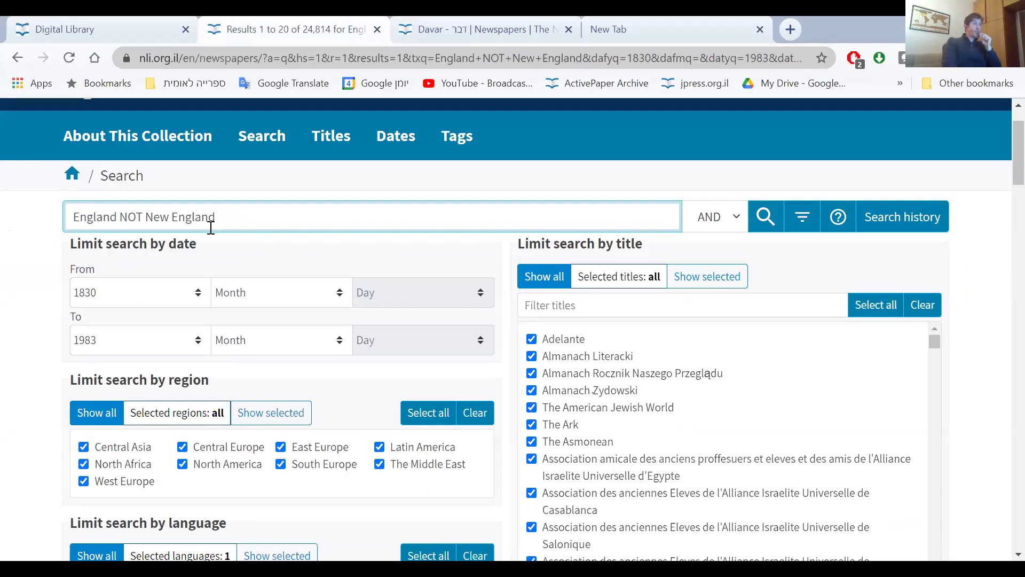
left_click(700, 216)
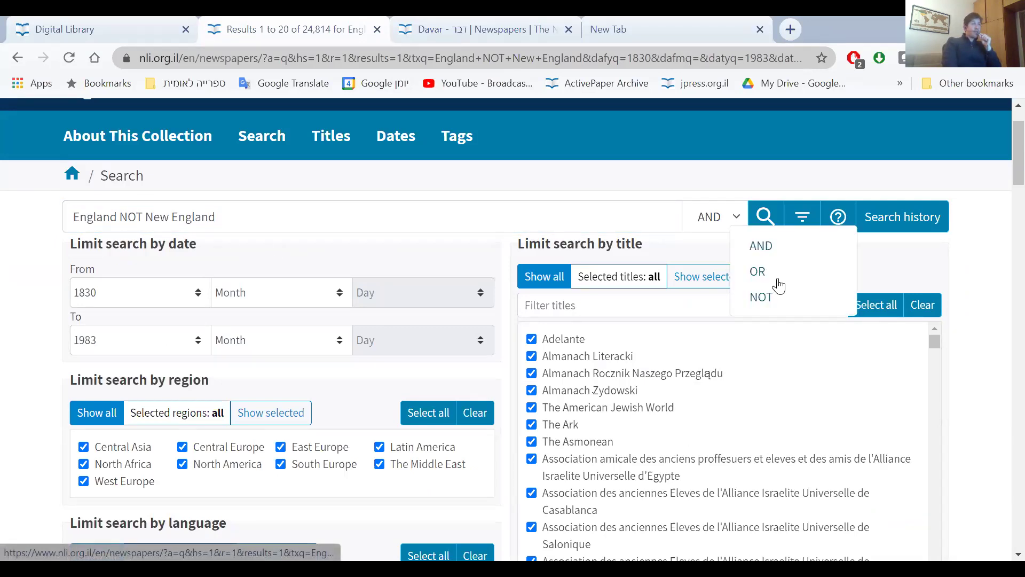
left_click(981, 288)
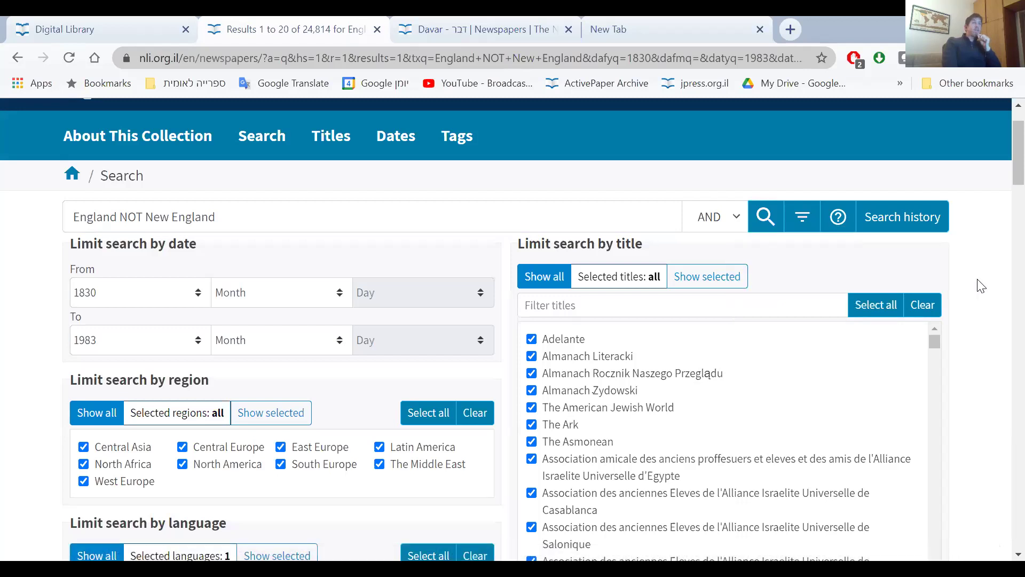
scroll(985, 298, "down", 1)
scroll(986, 298, "down", 3)
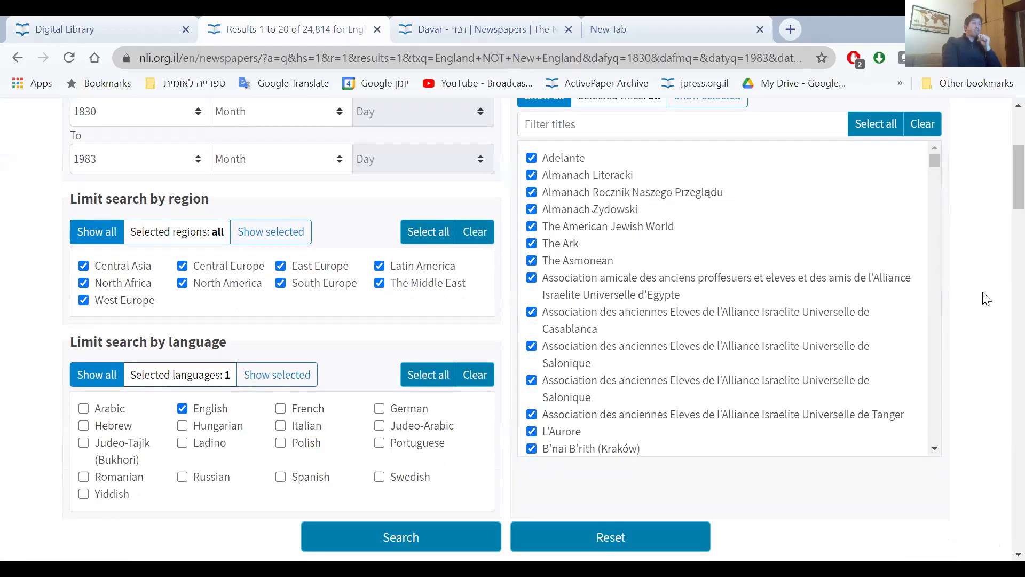
scroll(1000, 306, "down", 7)
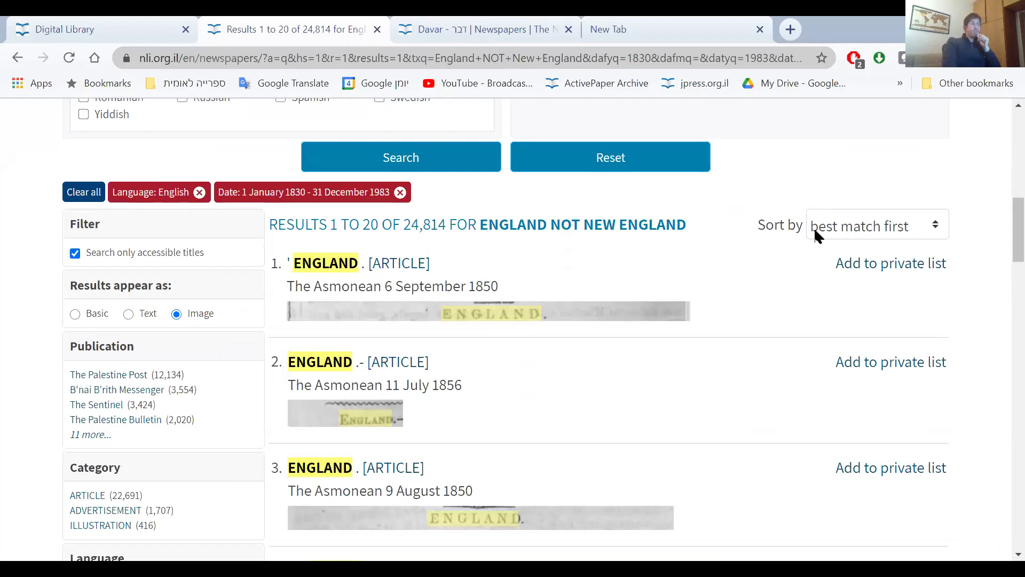
left_click(924, 236)
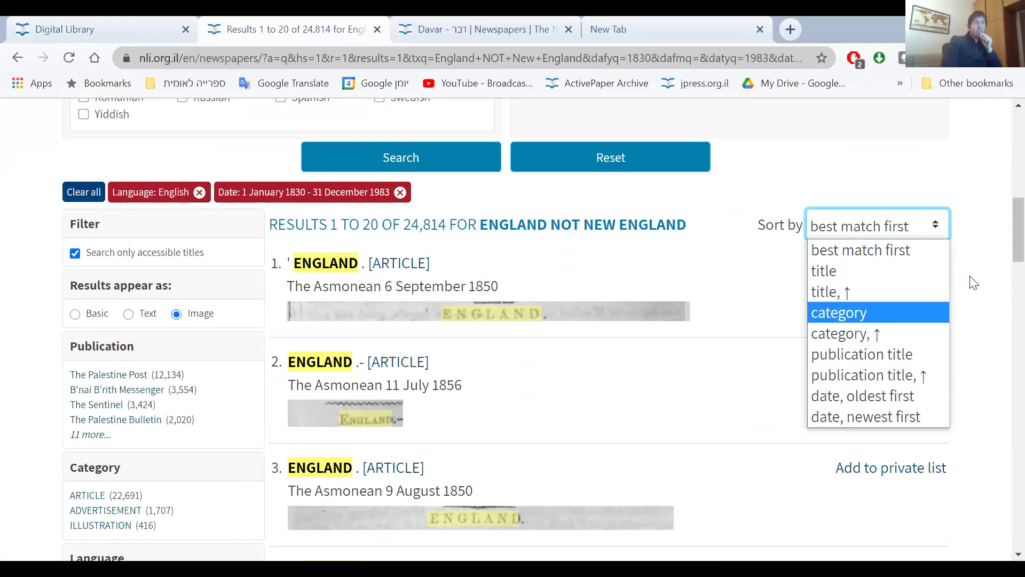
left_click(979, 248)
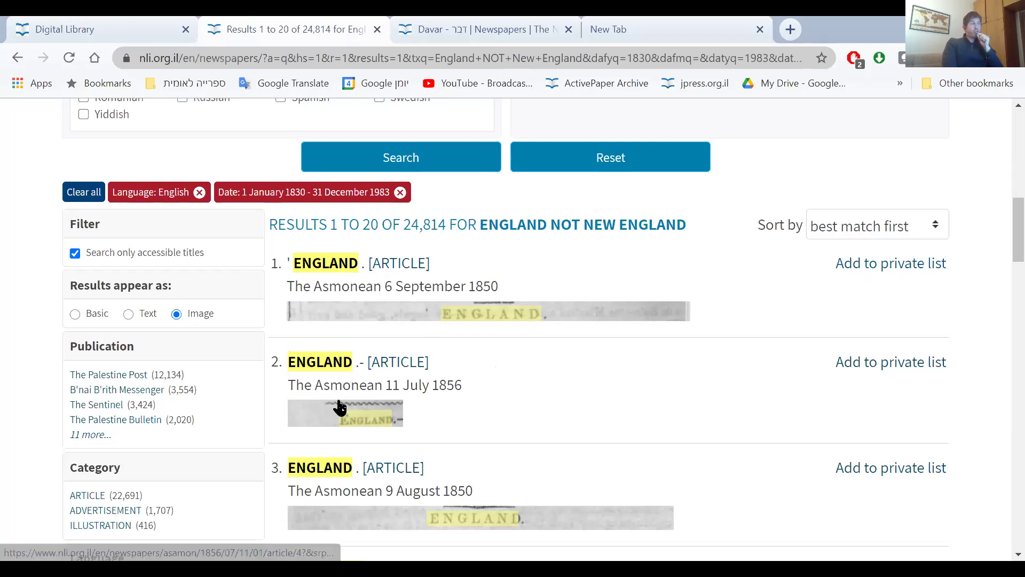
Open Add to private list for the first result and choose New private list.
left_click(867, 271)
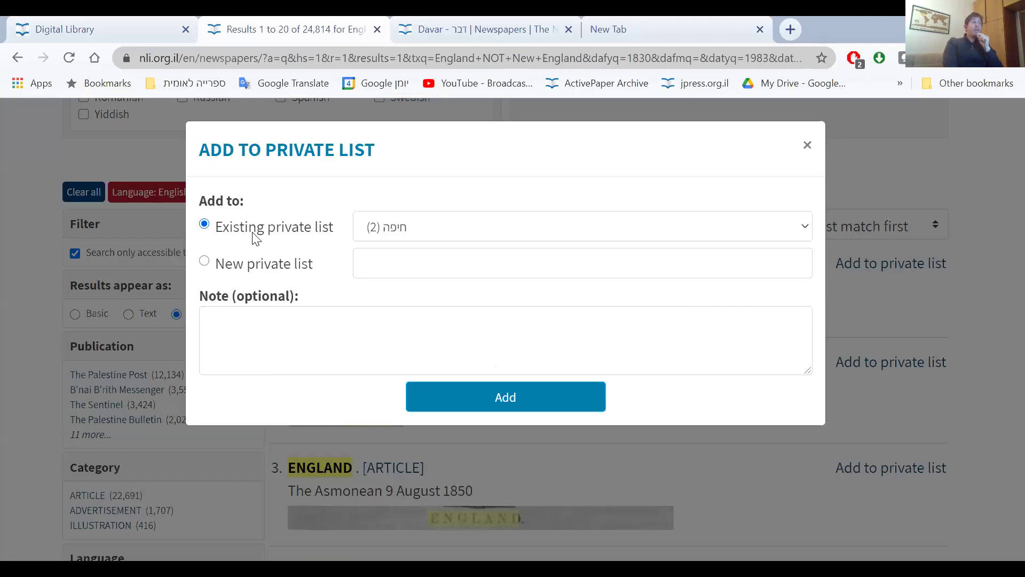
left_click(627, 229)
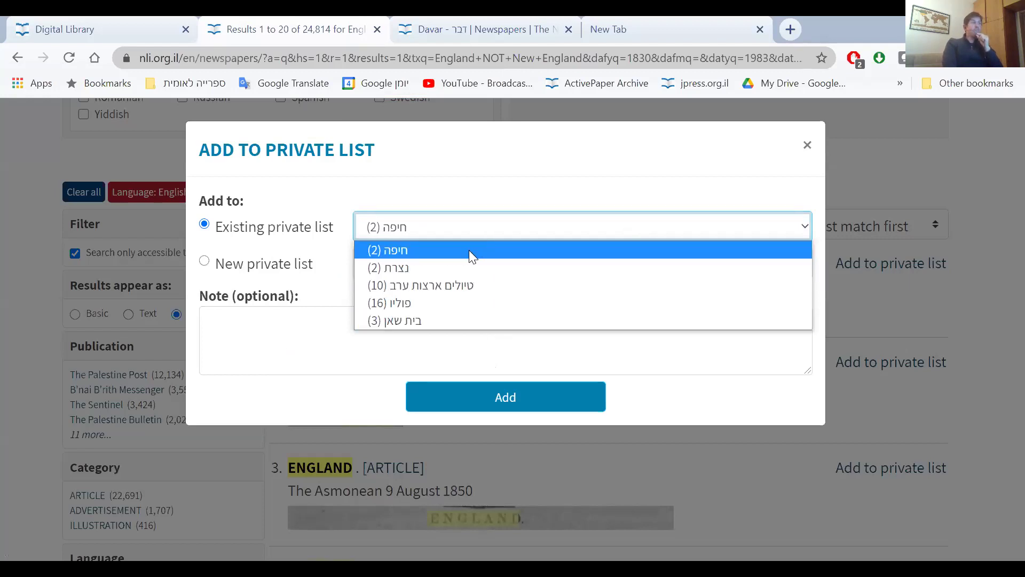
left_click(270, 270)
left_click(272, 273)
Name the new private list 'England' and add the result to it.
left_click(455, 265)
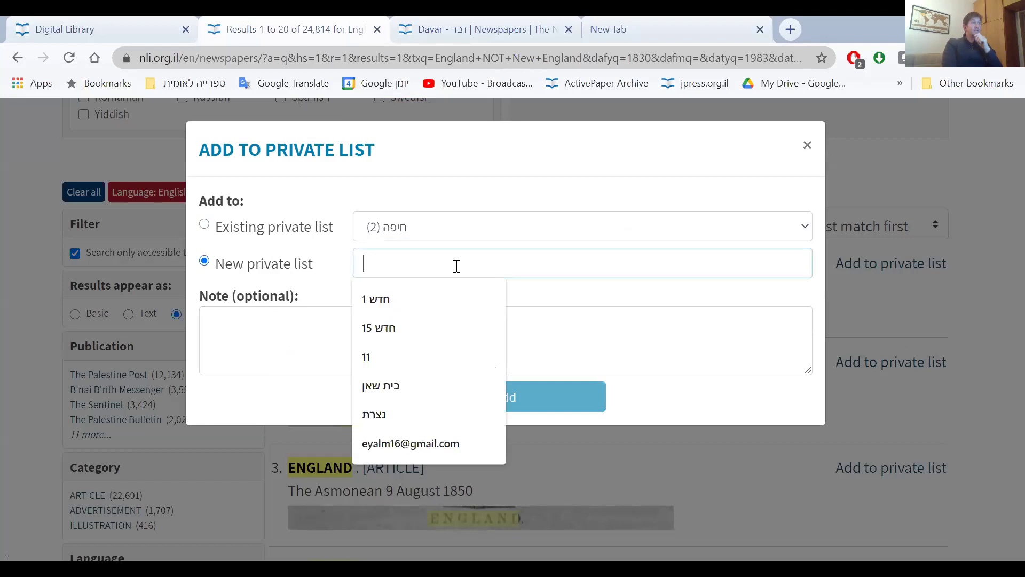
type("Rn")
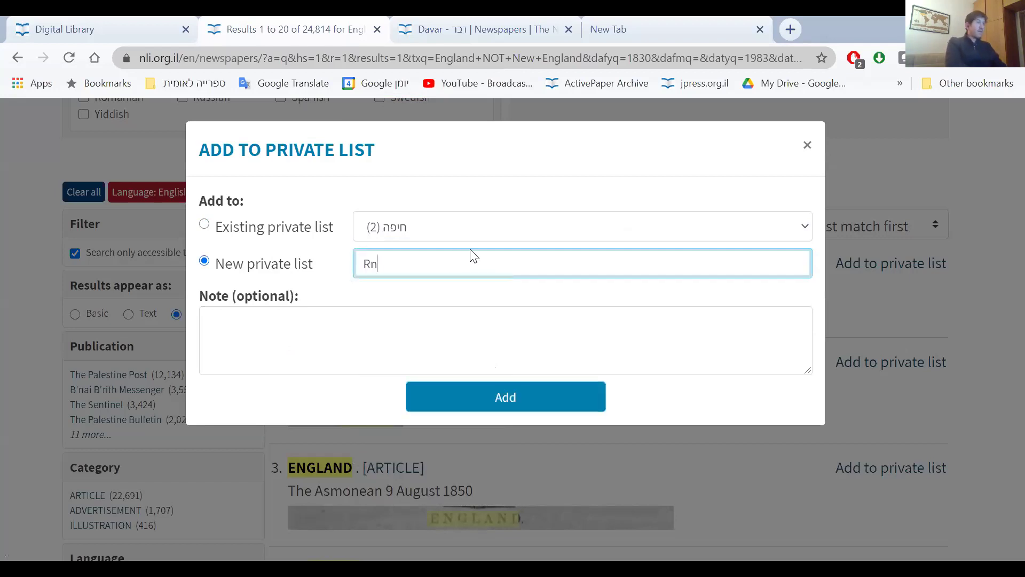
key("Return")
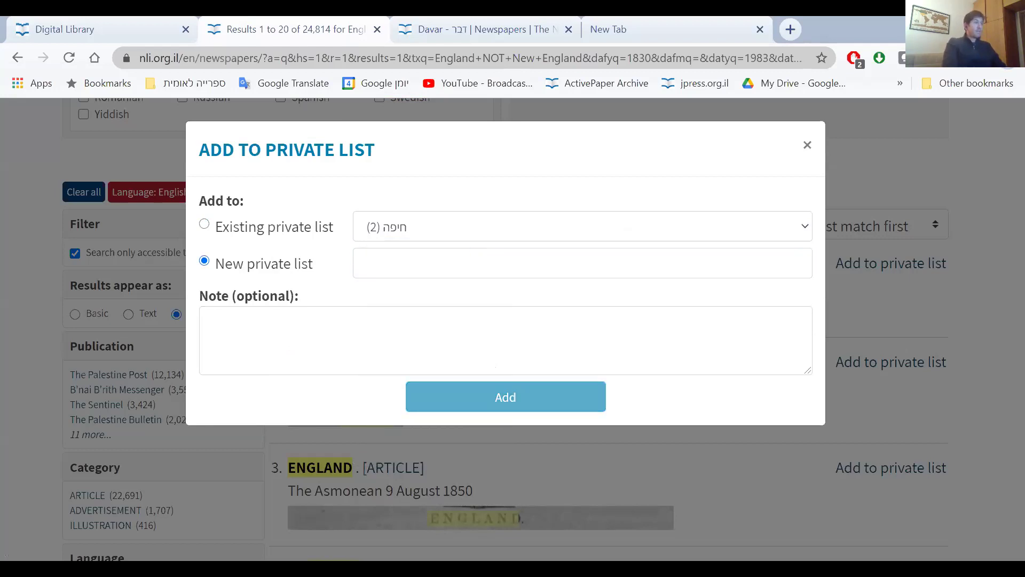
left_click(517, 266)
type("E")
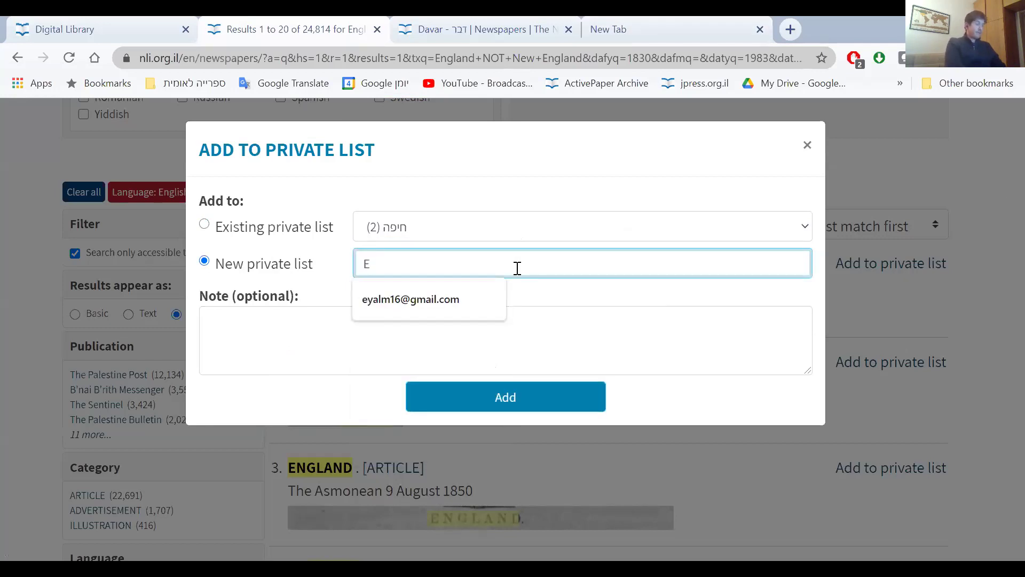
type("ngla")
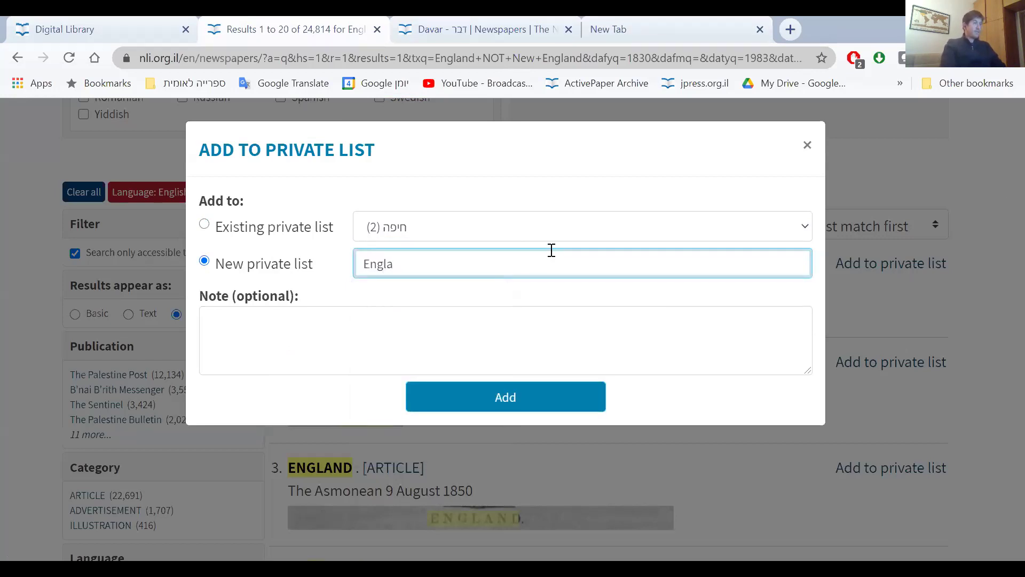
type("nd")
left_click(476, 401)
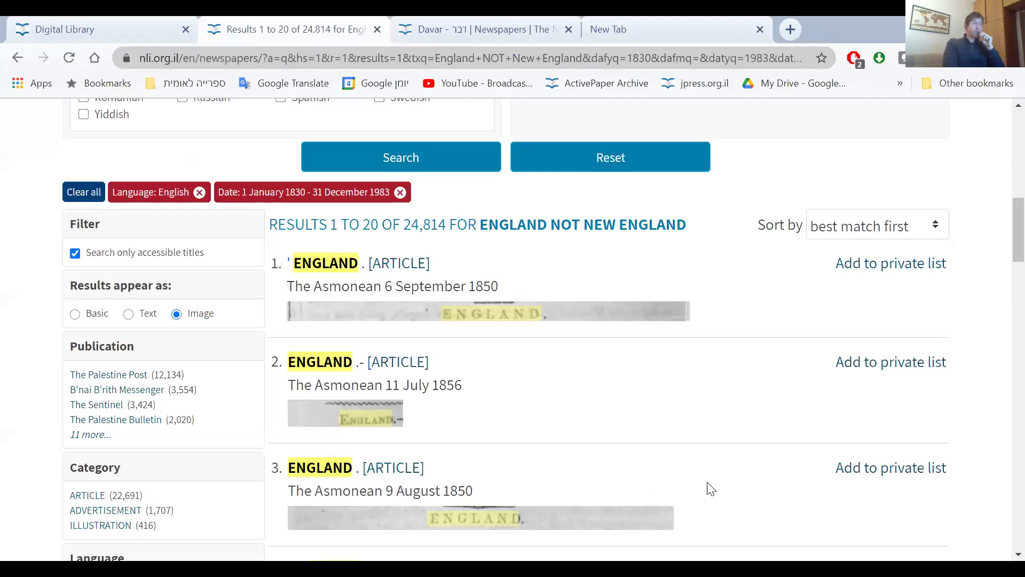
Add result 3, The Asmonean of 9 August 1850, to the existing 'England' private list.
scroll(710, 489, "down", 2)
left_click(908, 389)
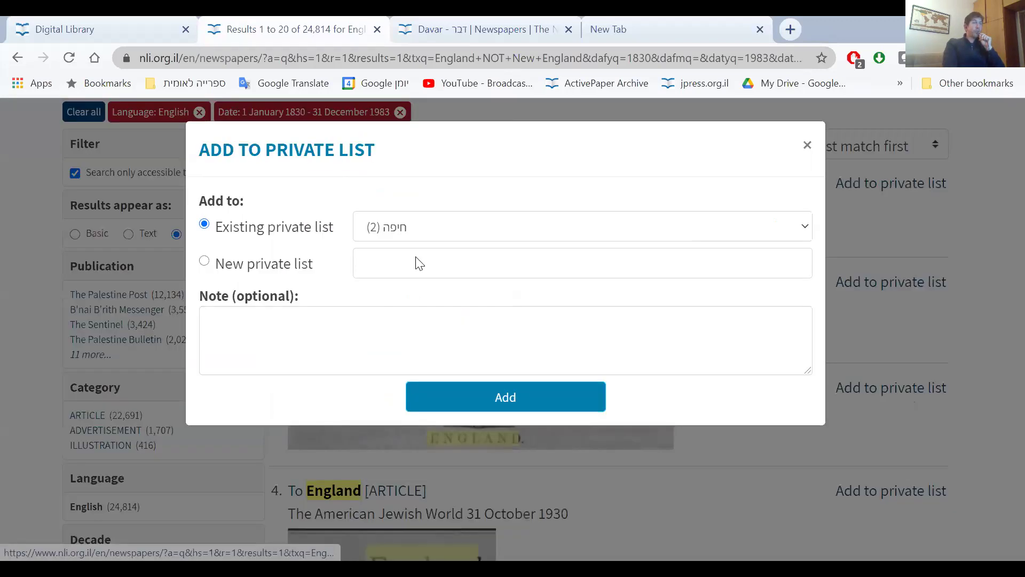
left_click(514, 226)
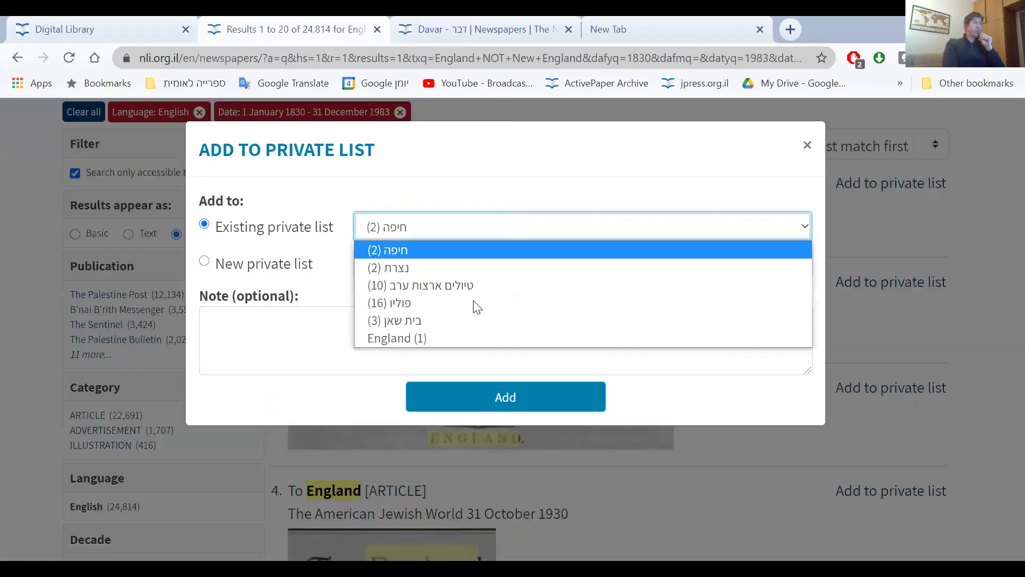
left_click(448, 339)
left_click(499, 405)
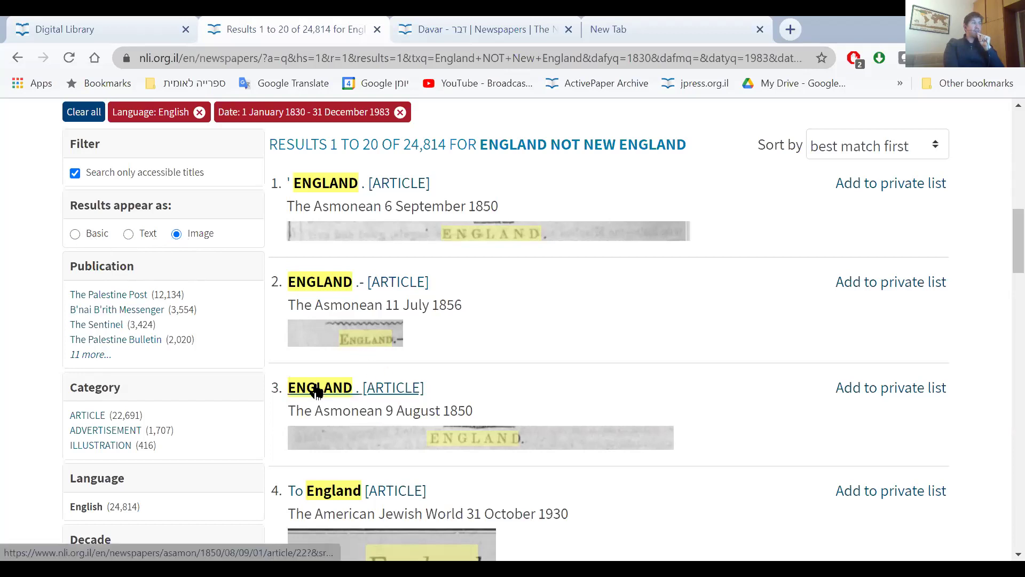
Switch 'Results appear as' to Text so the 24,814 results show text snippets.
scroll(568, 470, "down", 2)
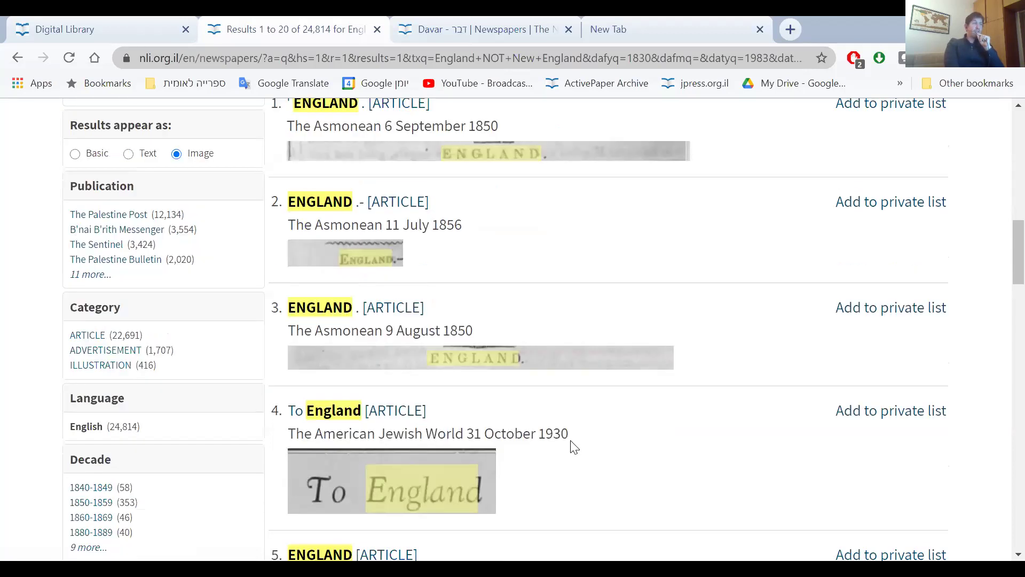
scroll(558, 451, "down", 3)
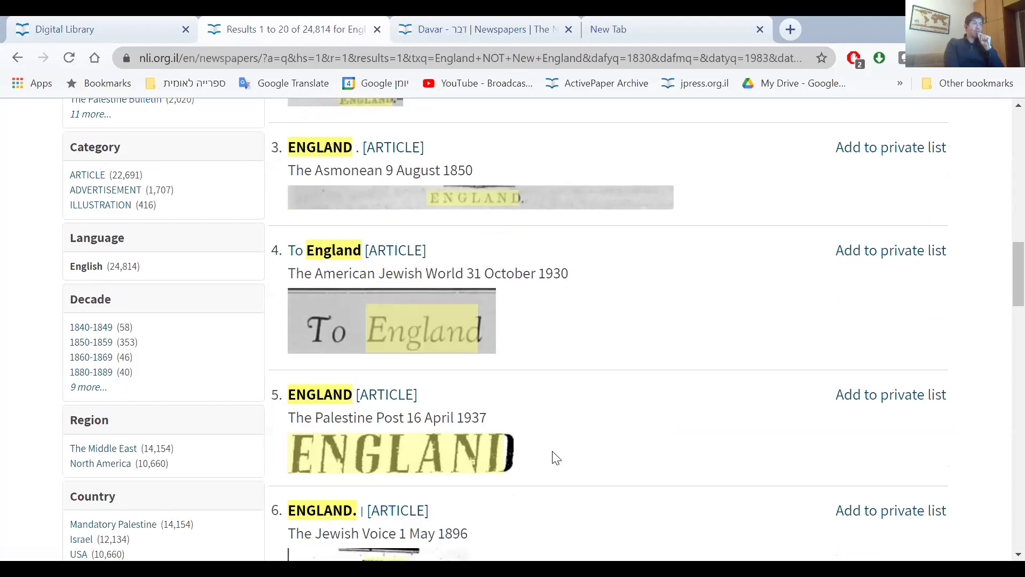
scroll(555, 458, "down", 3)
scroll(549, 469, "down", 3)
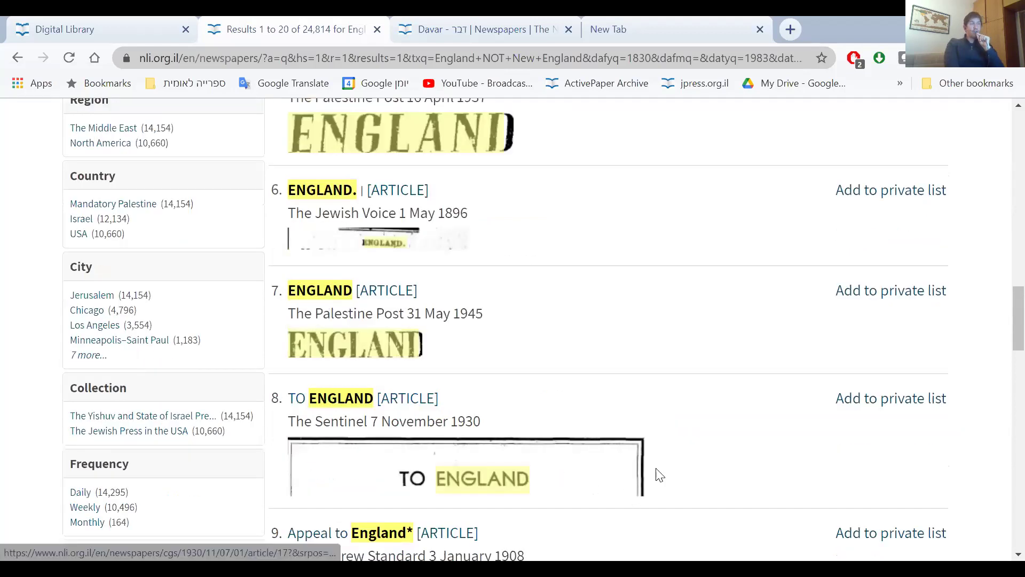
scroll(641, 470, "up", 10)
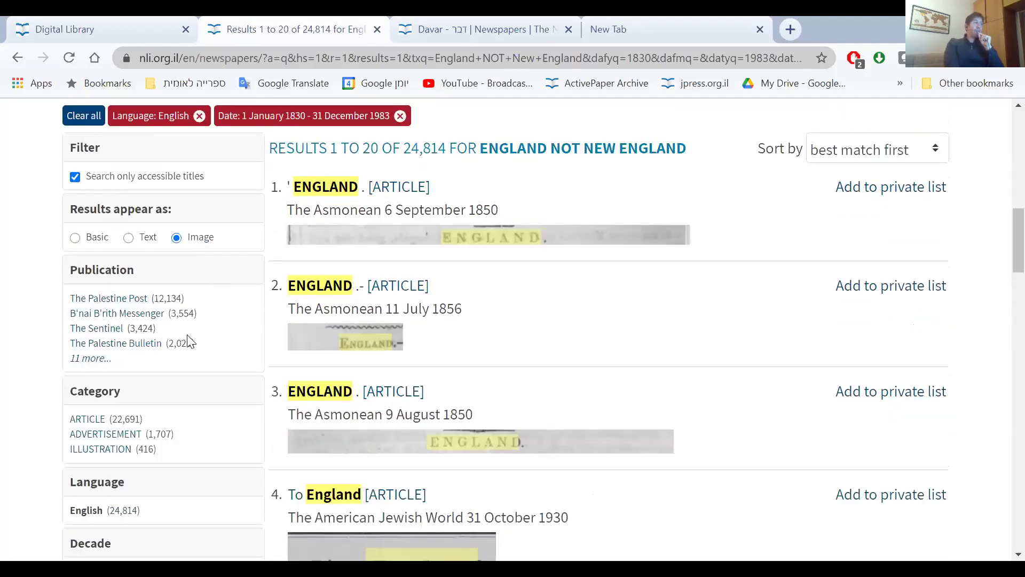
scroll(161, 342, "up", 2)
left_click(128, 313)
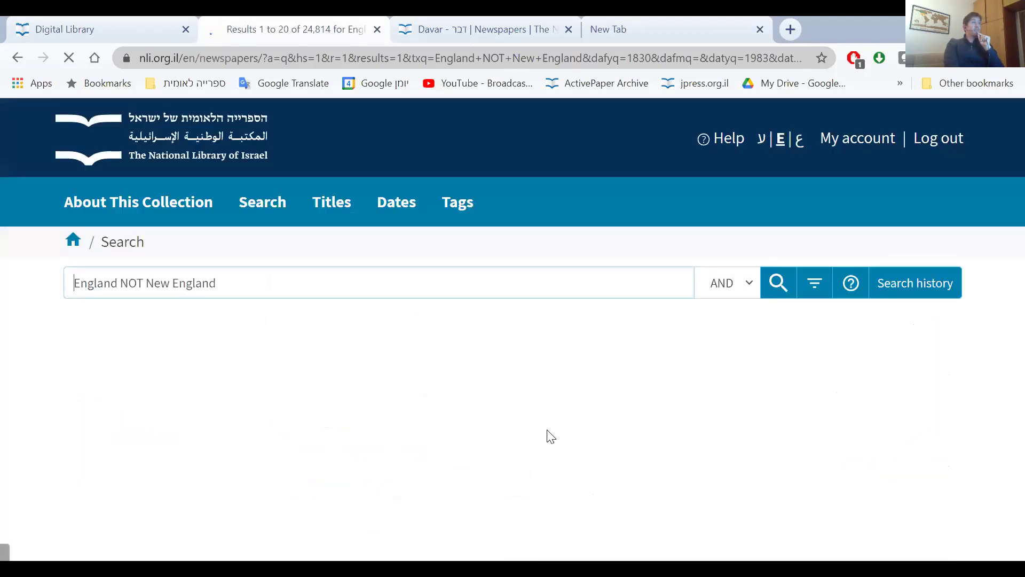
scroll(474, 408, "down", 3)
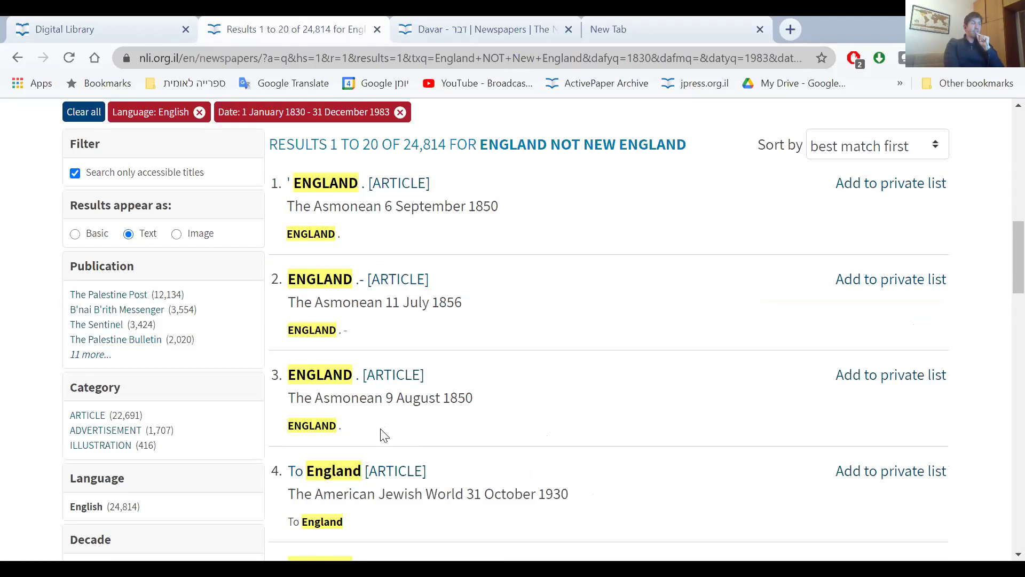
scroll(314, 369, "down", 1)
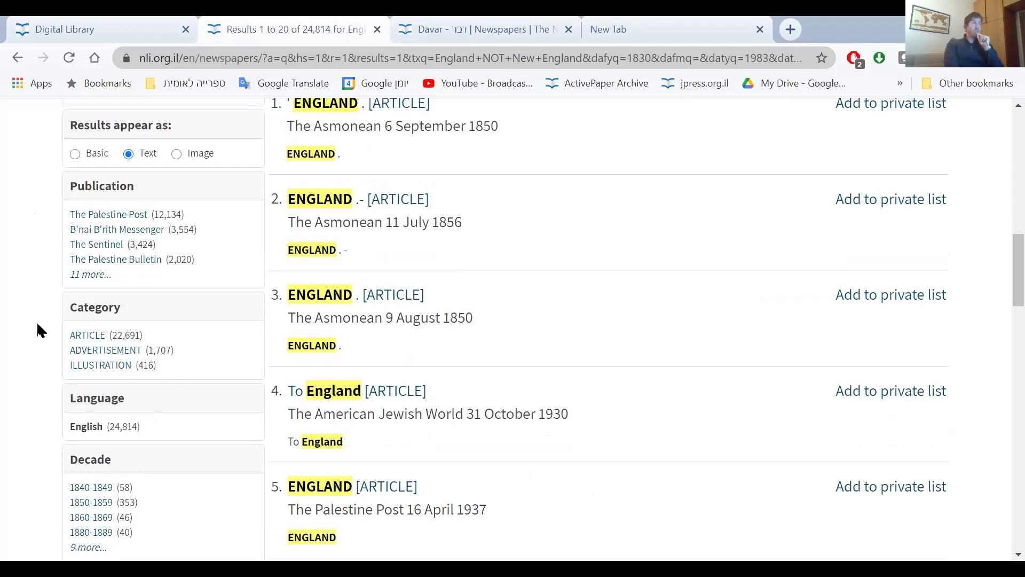
scroll(397, 251, "up", 2)
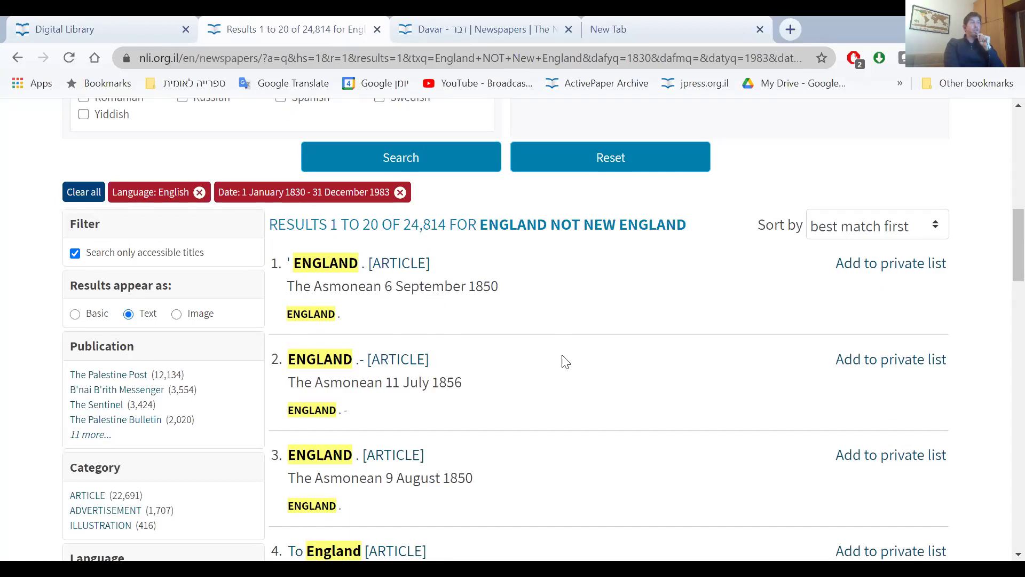
Expand the Publication facet with '11 more...' to list all publications, led by The Palestine Post.
scroll(552, 388, "down", 1)
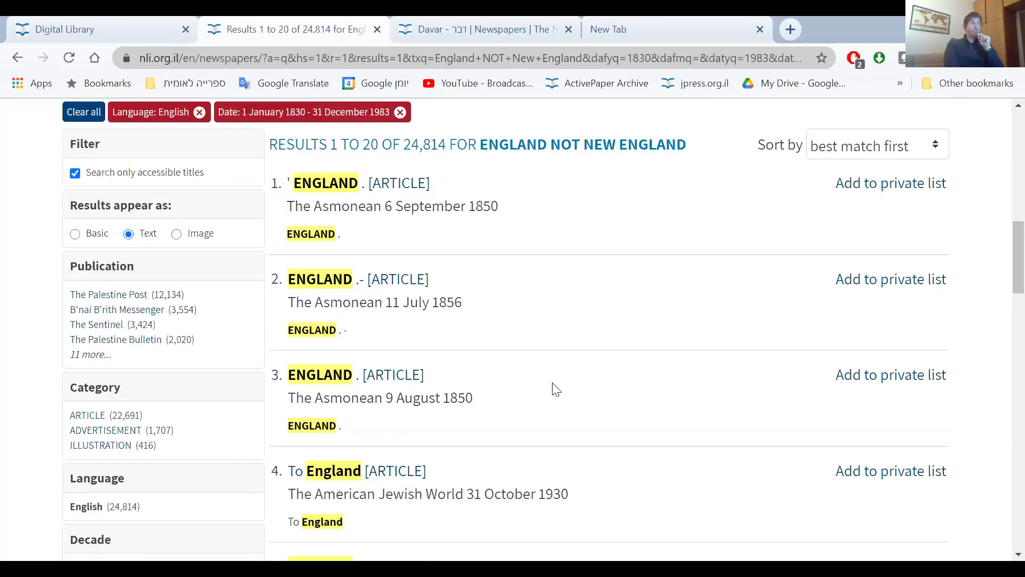
scroll(6, 356, "down", 1)
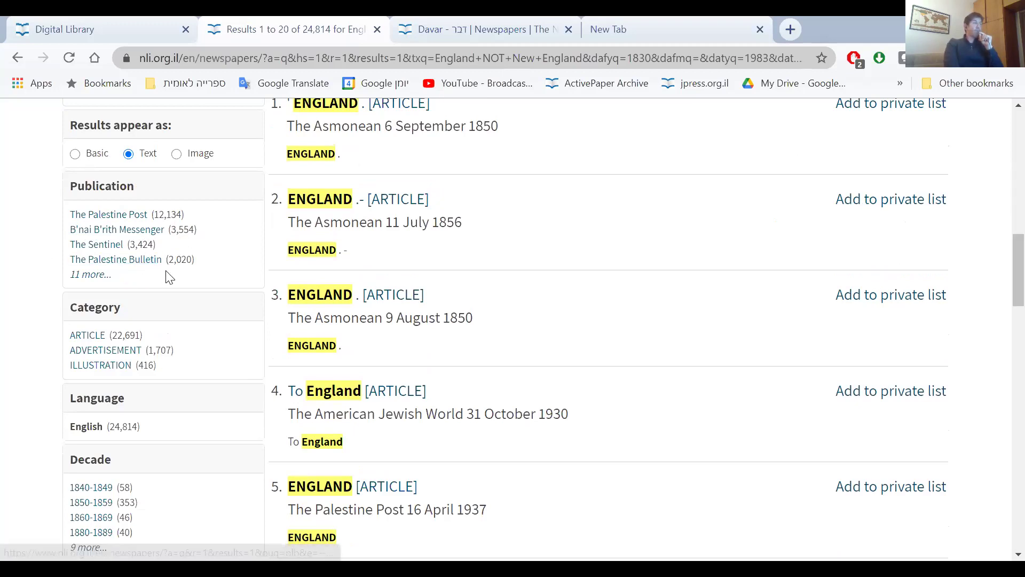
left_click(90, 274)
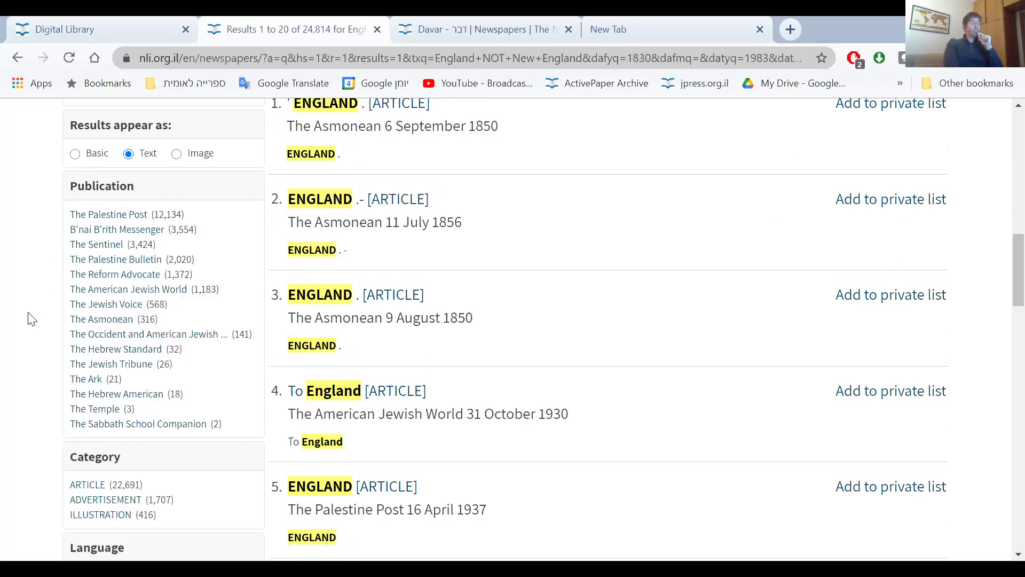
scroll(31, 301, "down", 1)
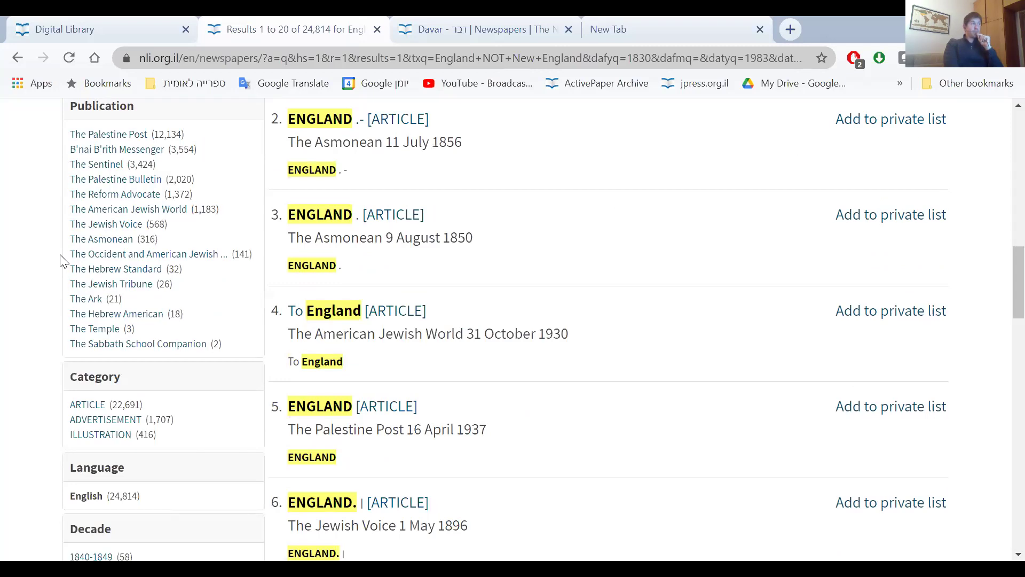
scroll(62, 350, "down", 3)
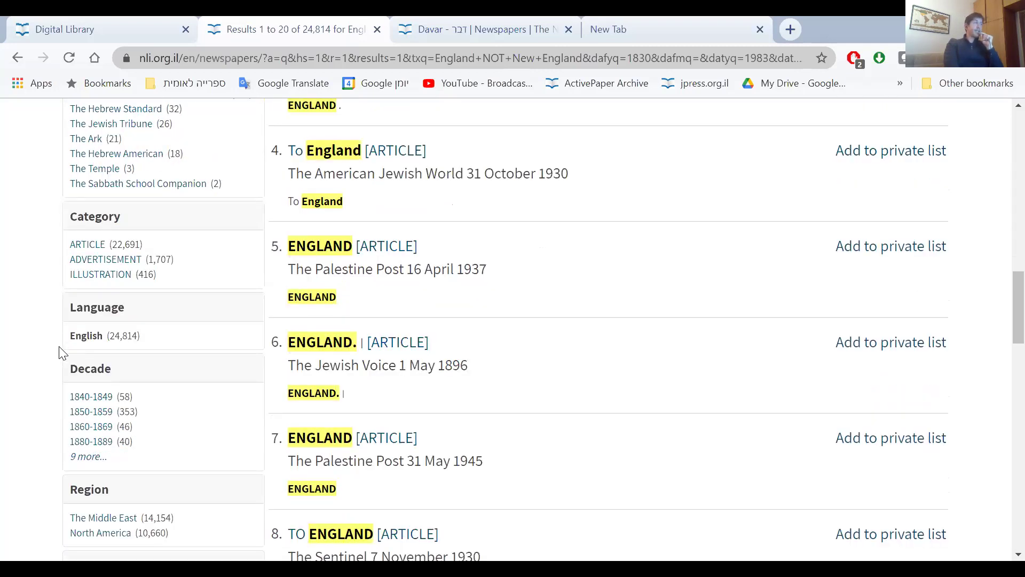
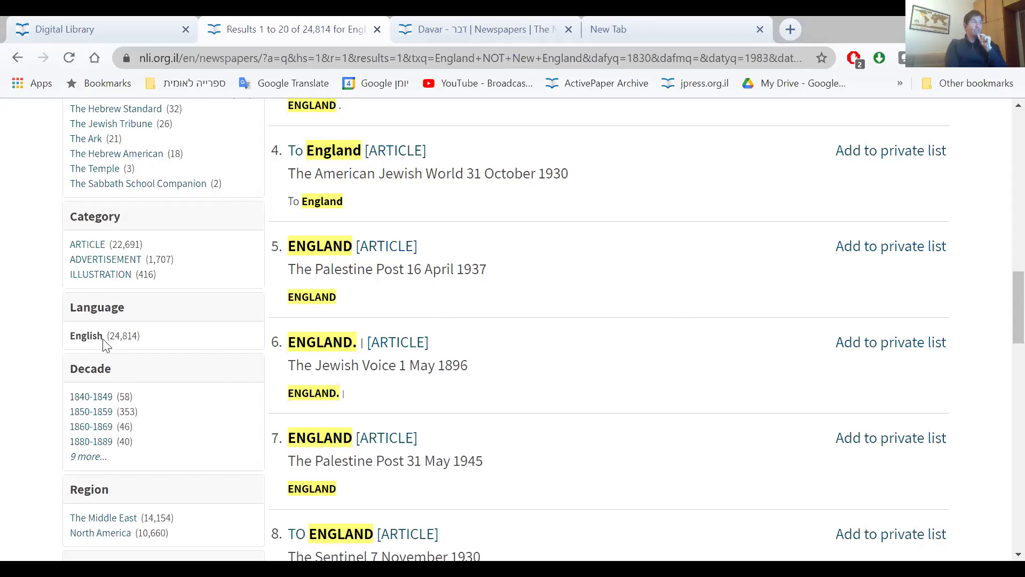
Expand the Decade filter to list all decades, 1840–1849 through 1970–1979, and scroll the results.
left_click(92, 459)
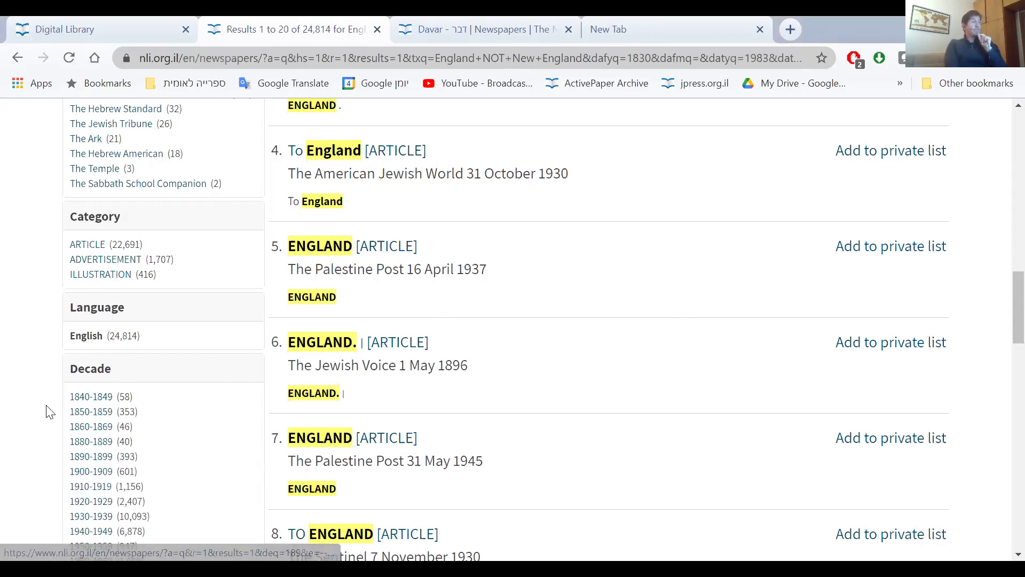
scroll(47, 395, "down", 3)
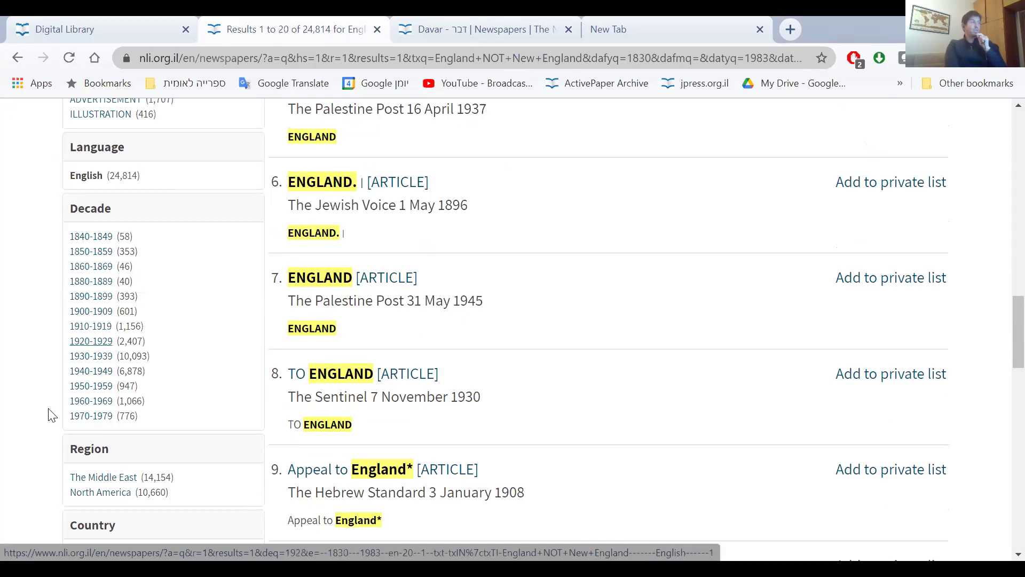
scroll(47, 418, "down", 1)
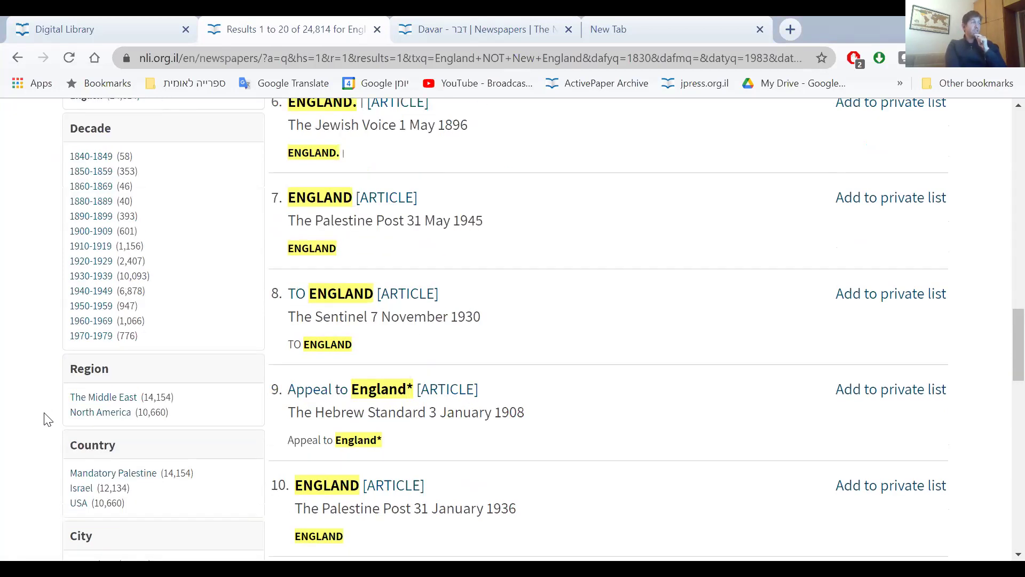
scroll(133, 250, "down", 2)
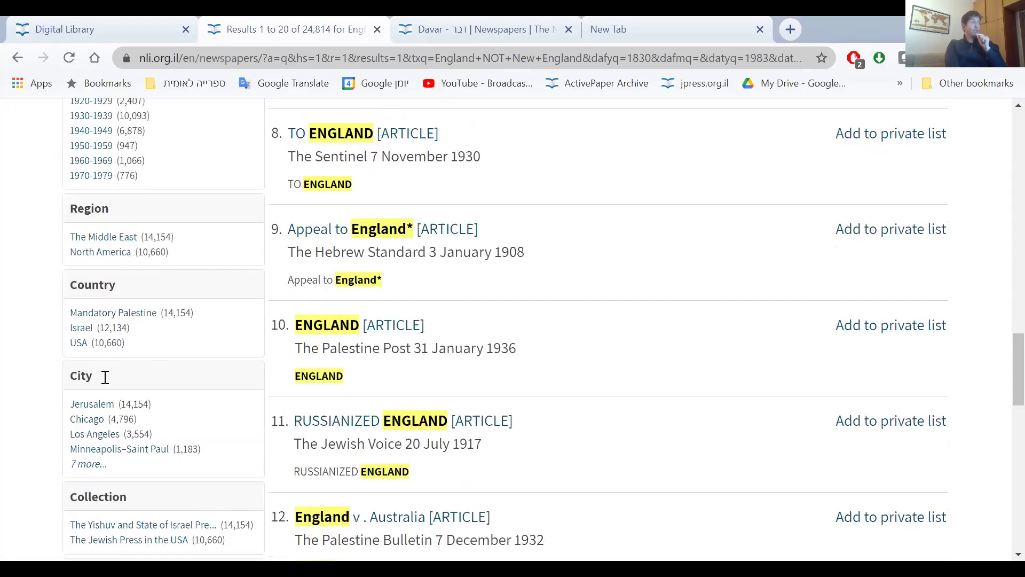
scroll(46, 470, "down", 1)
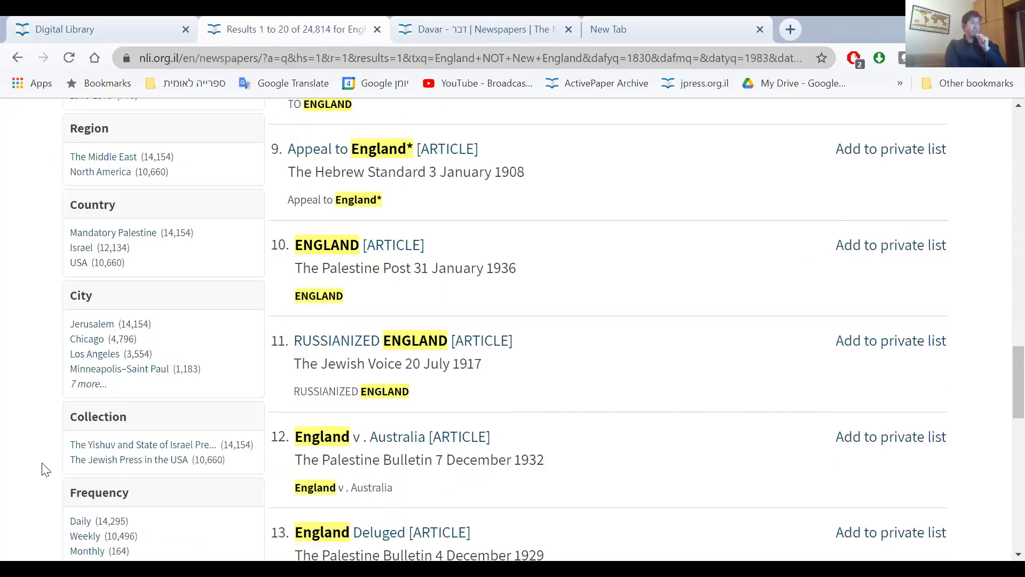
scroll(40, 467, "up", 5)
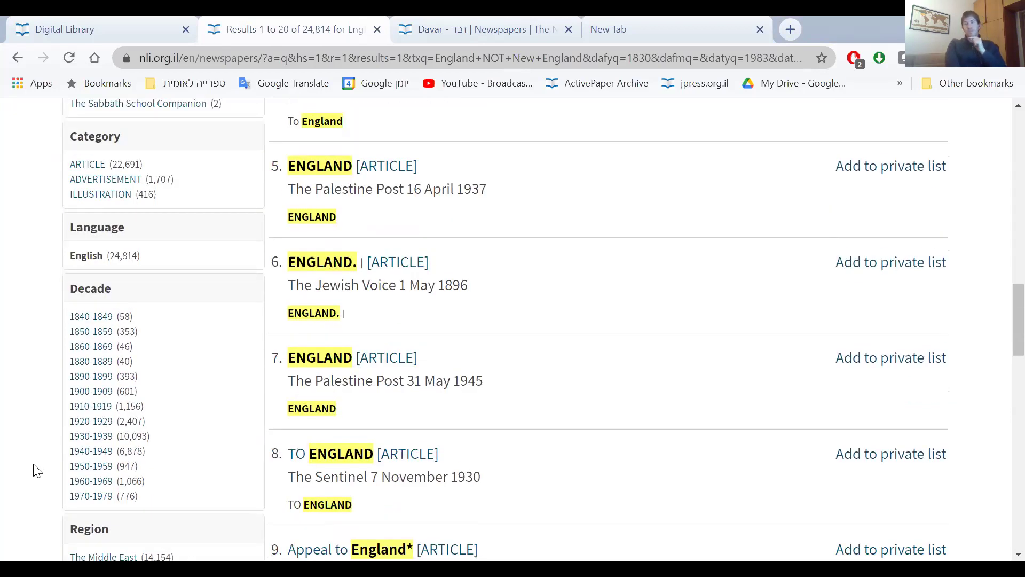
scroll(40, 467, "up", 3)
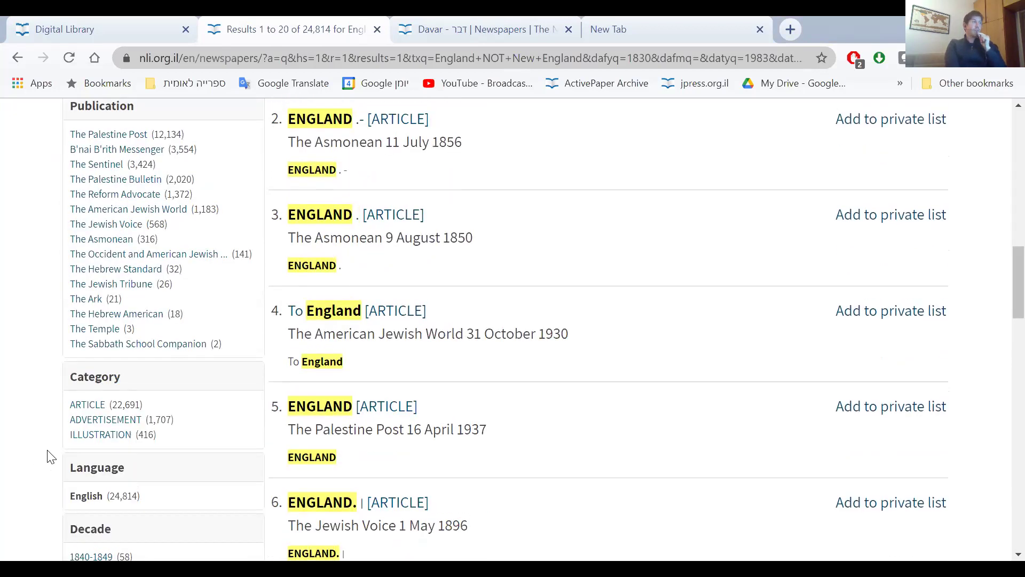
scroll(84, 346, "up", 4)
scroll(128, 252, "down", 1)
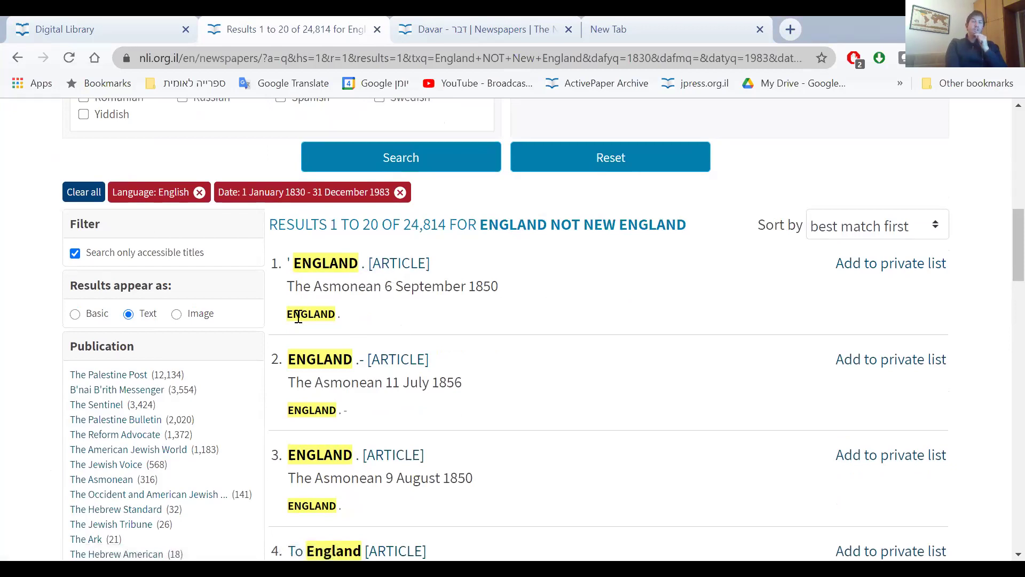
Open The Asmonean's 6 September 1850 ENGLAND article in a new tab and switch to it.
middle_click(332, 271)
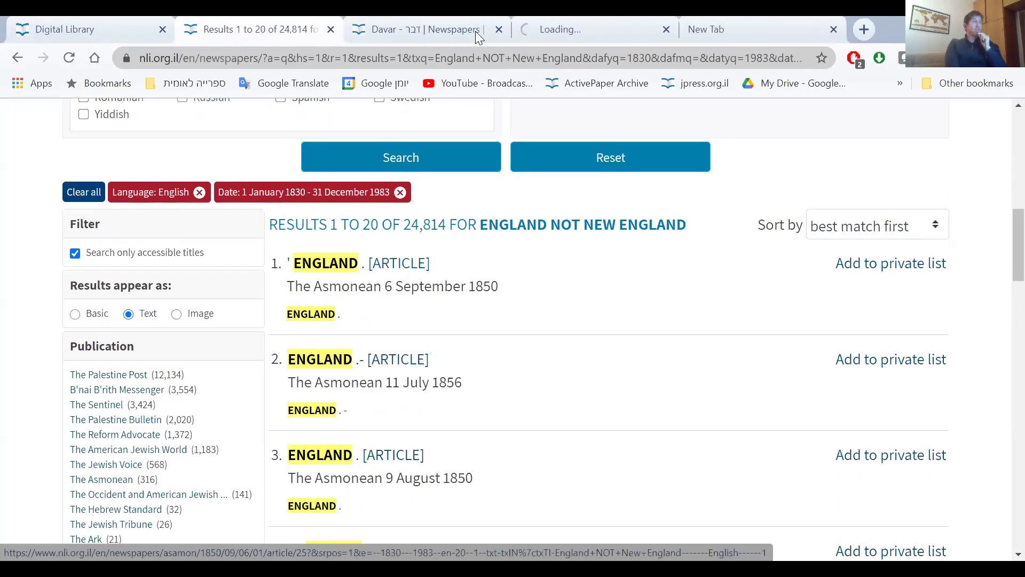
left_click(370, 261)
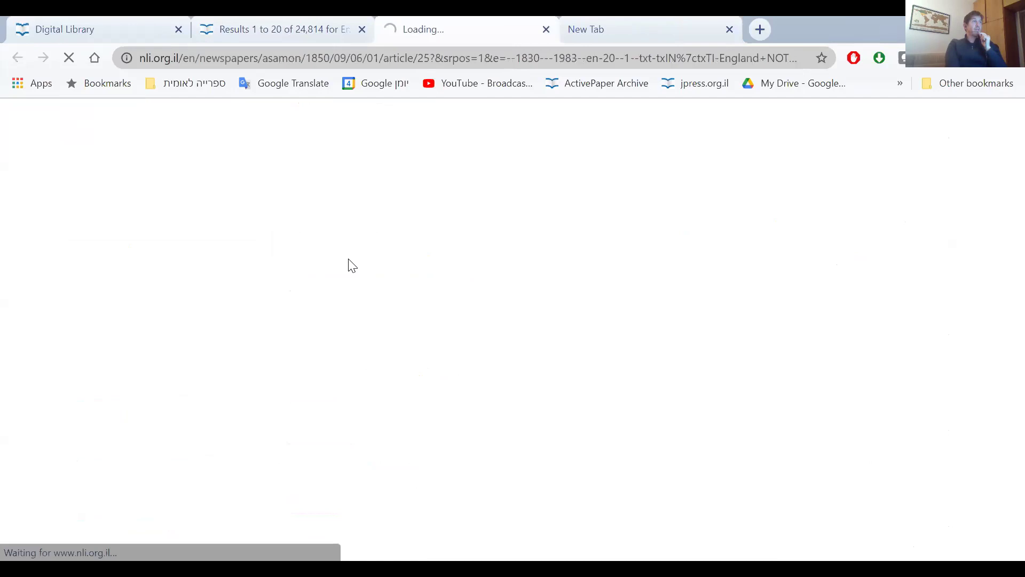
left_click(363, 22)
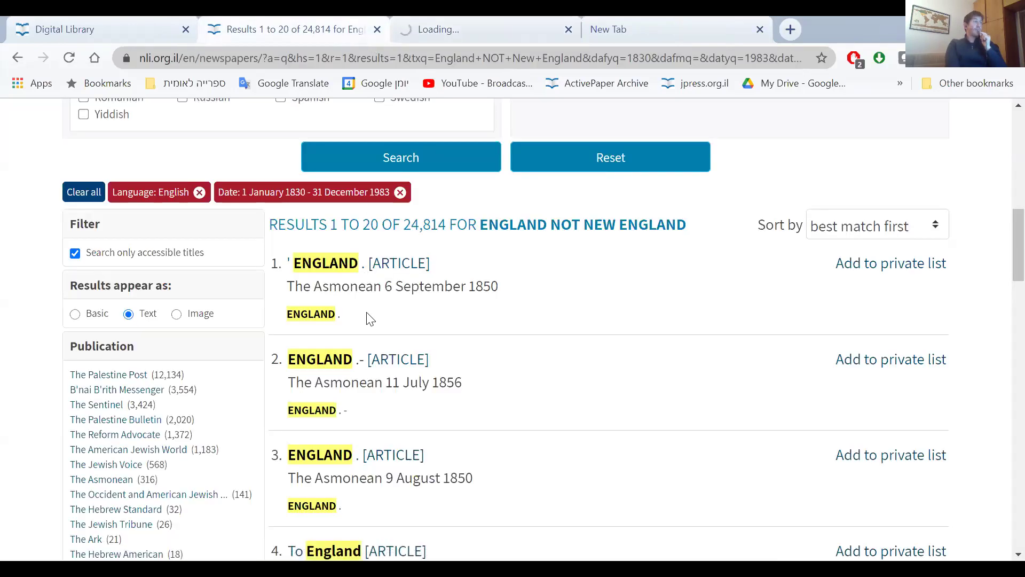
key("ctrl+Tab")
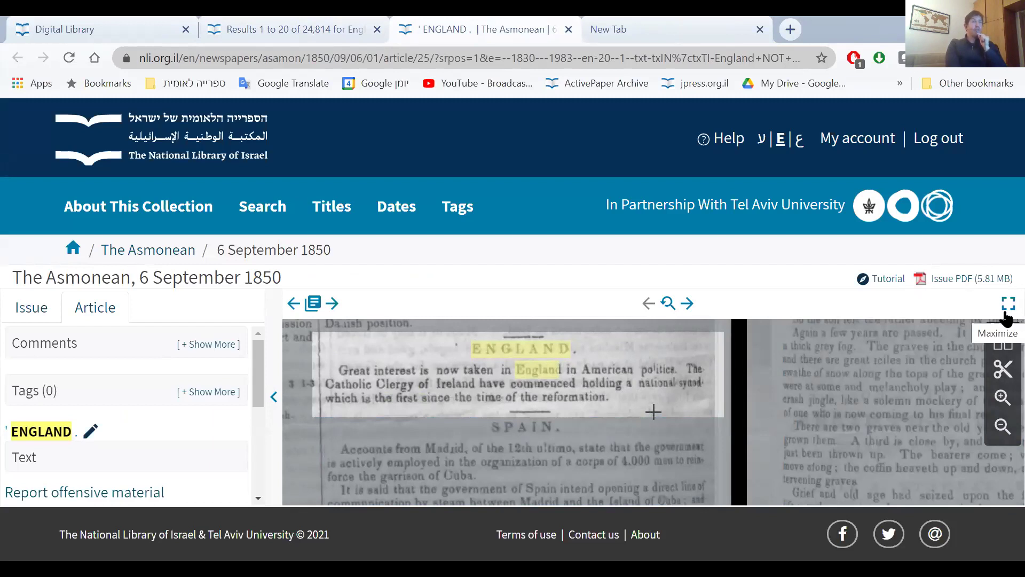
Maximize the newspaper viewer and hide the article info pane.
right_click(970, 317)
left_click(970, 317)
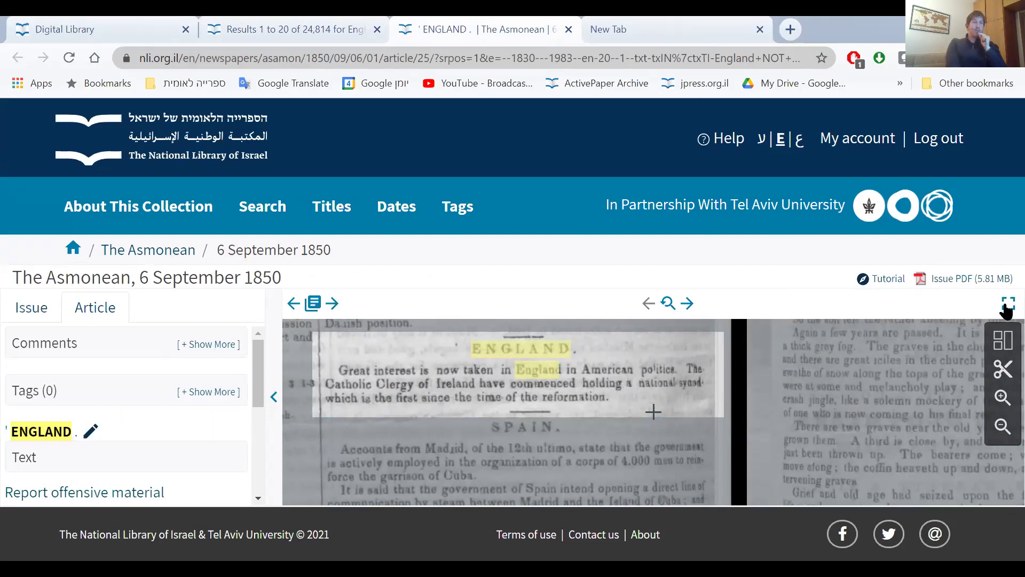
left_click(1007, 304)
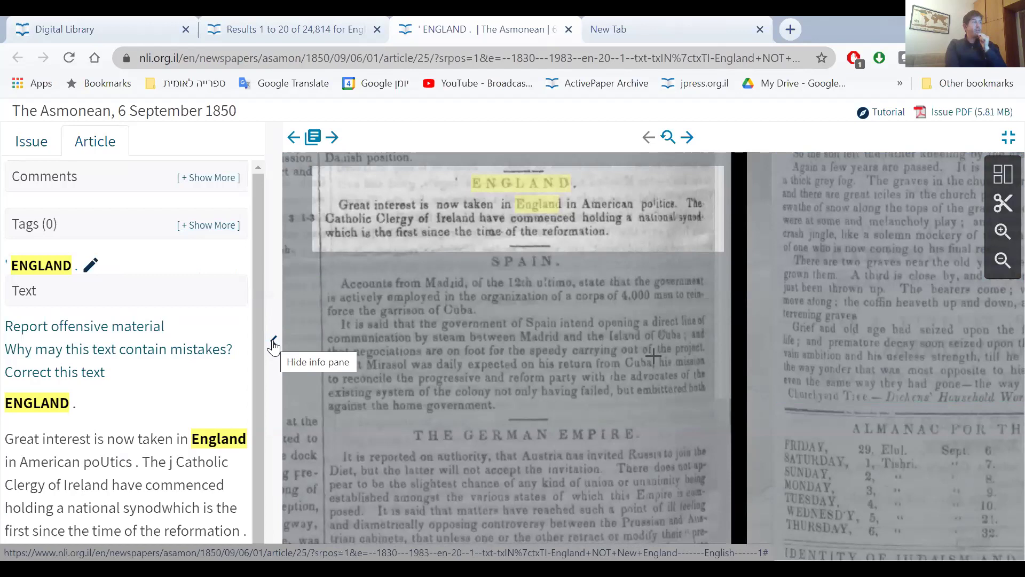
left_click(273, 345)
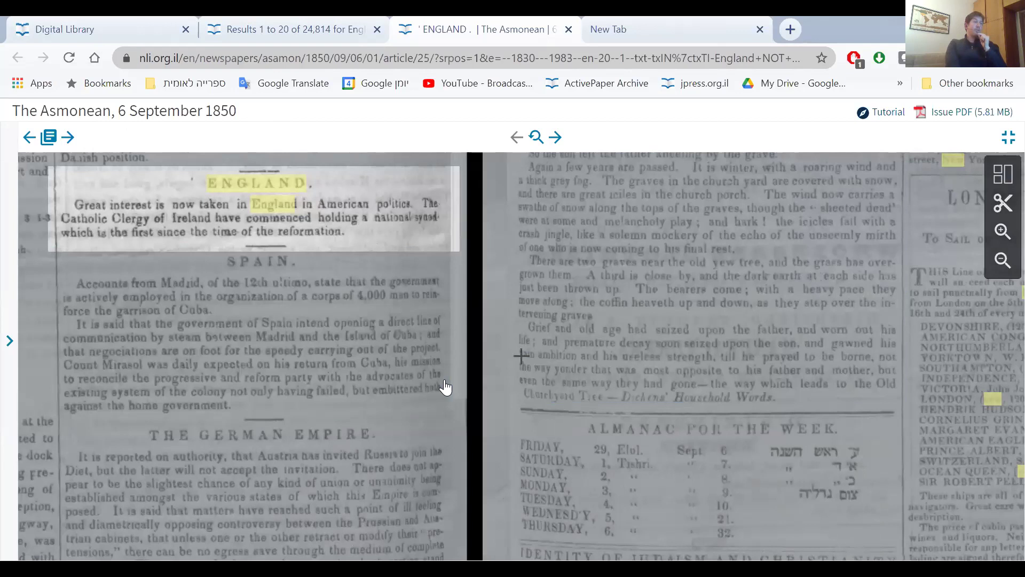
Zoom in on the ENGLAND article, then zoom out to the thumbnails of pages 5–8.
scroll(247, 293, "up", 1)
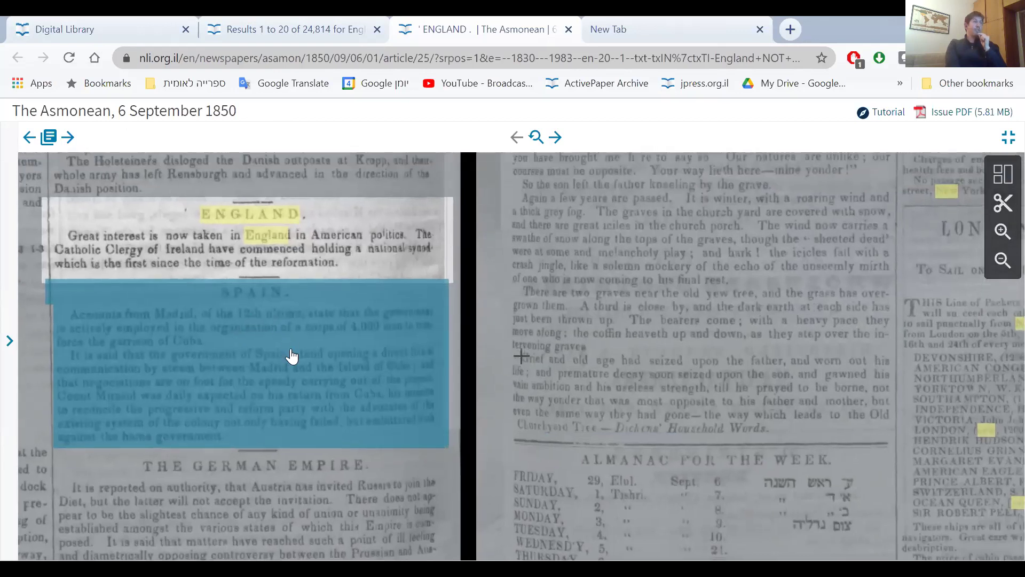
scroll(291, 358, "down", 3)
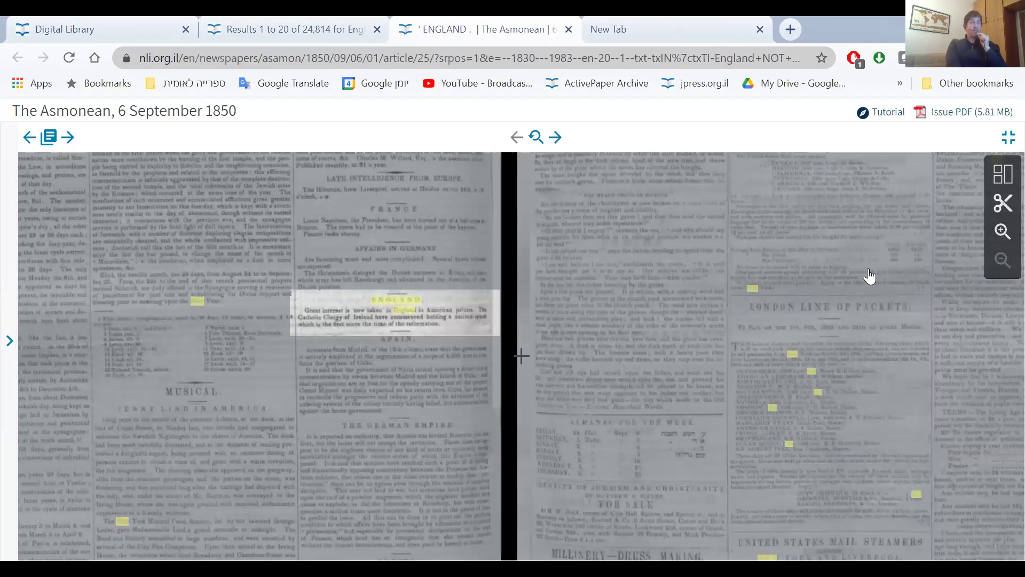
left_click(404, 305)
scroll(403, 305, "down", 3)
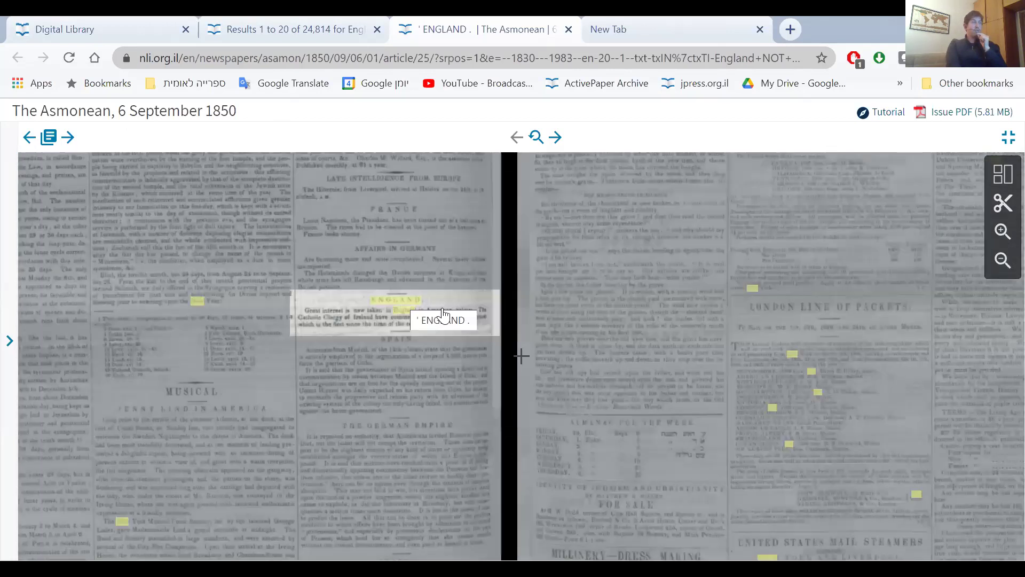
scroll(443, 312, "down", 3)
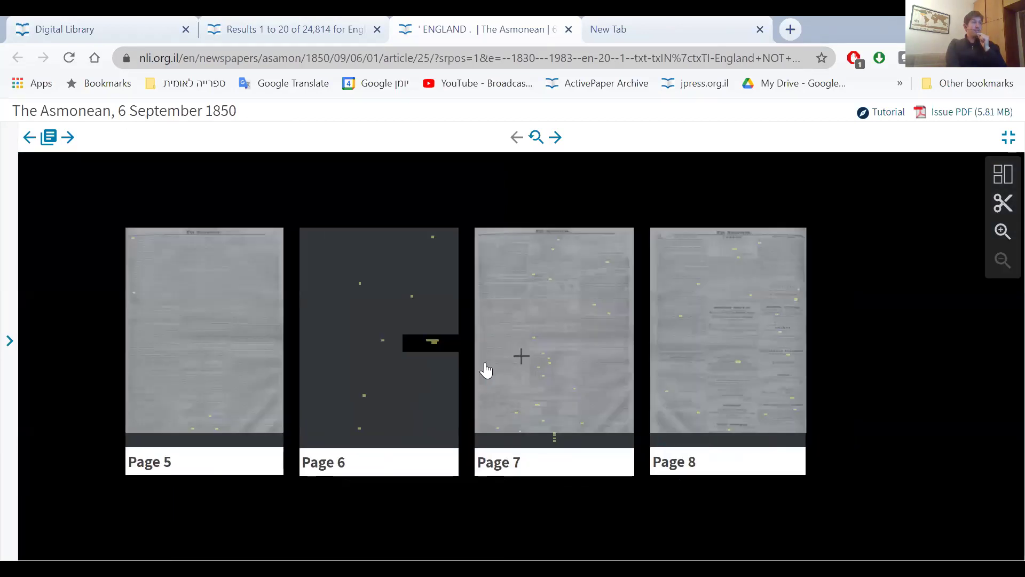
Drag the page strip to view pages before Page 5, then back toward pages 5 and 6.
left_click_drag(458, 375, 642, 357)
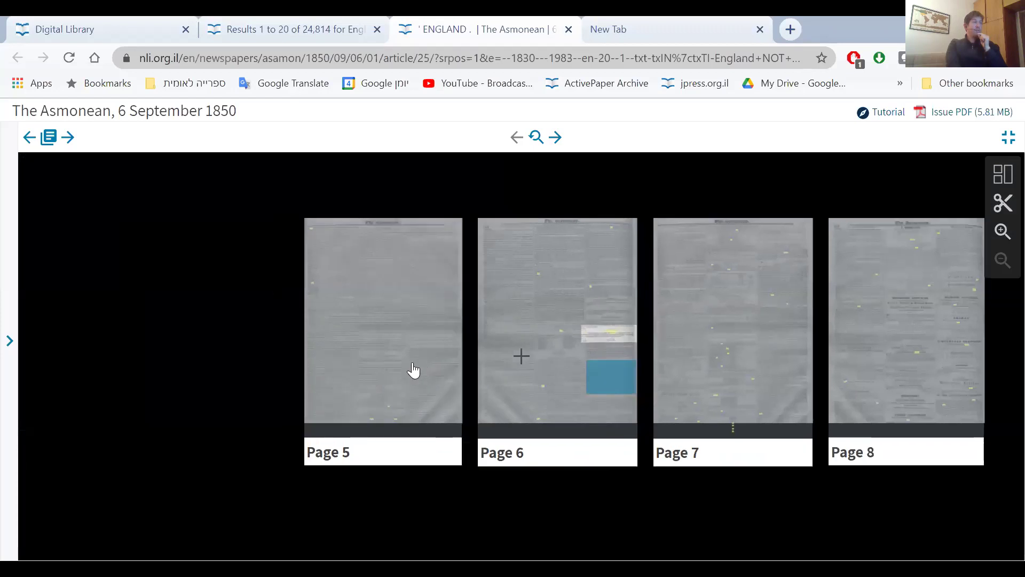
left_click_drag(414, 370, 549, 362)
left_click_drag(437, 355, 522, 359)
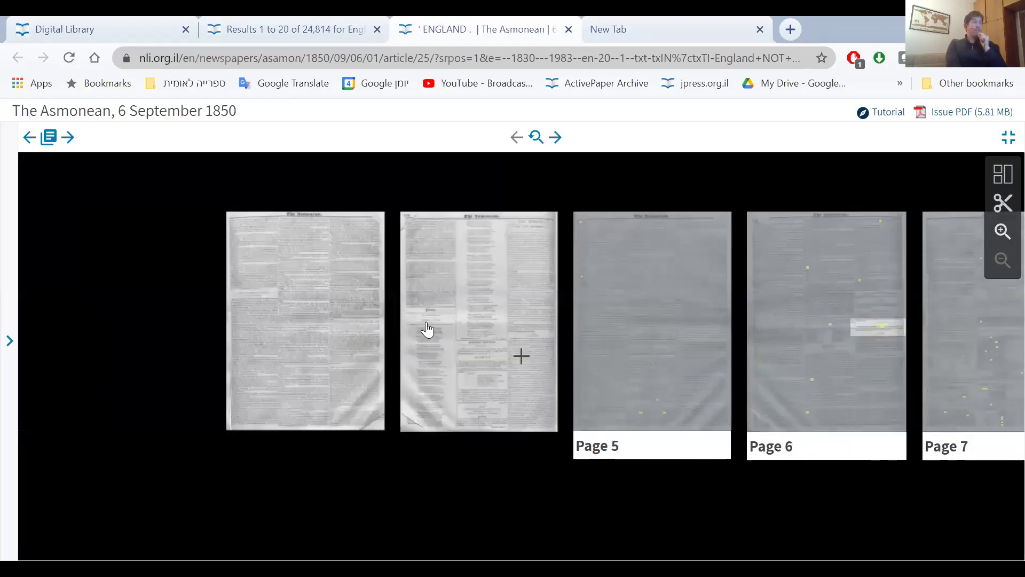
left_click_drag(566, 311, 576, 304)
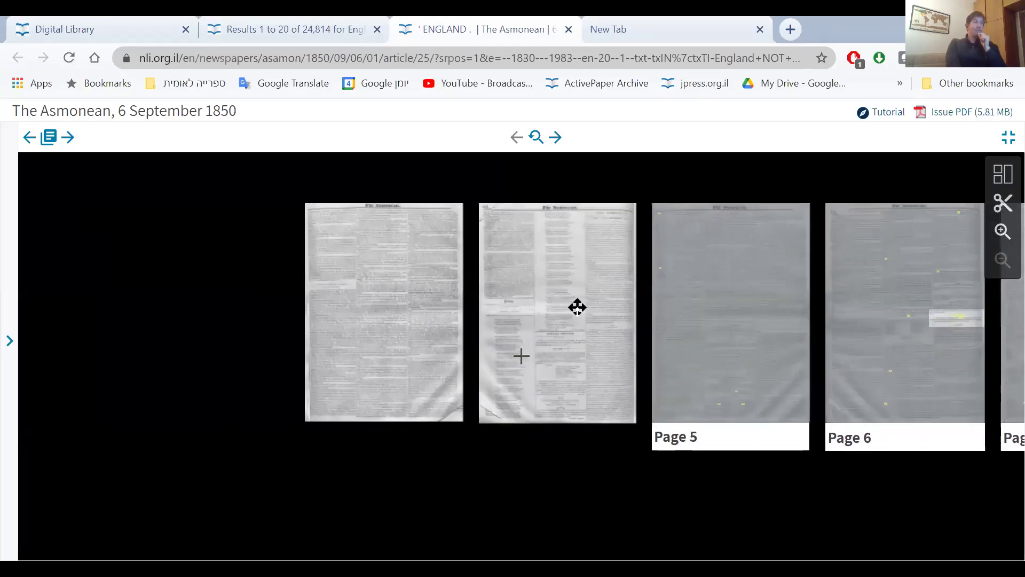
left_click_drag(659, 304, 483, 265)
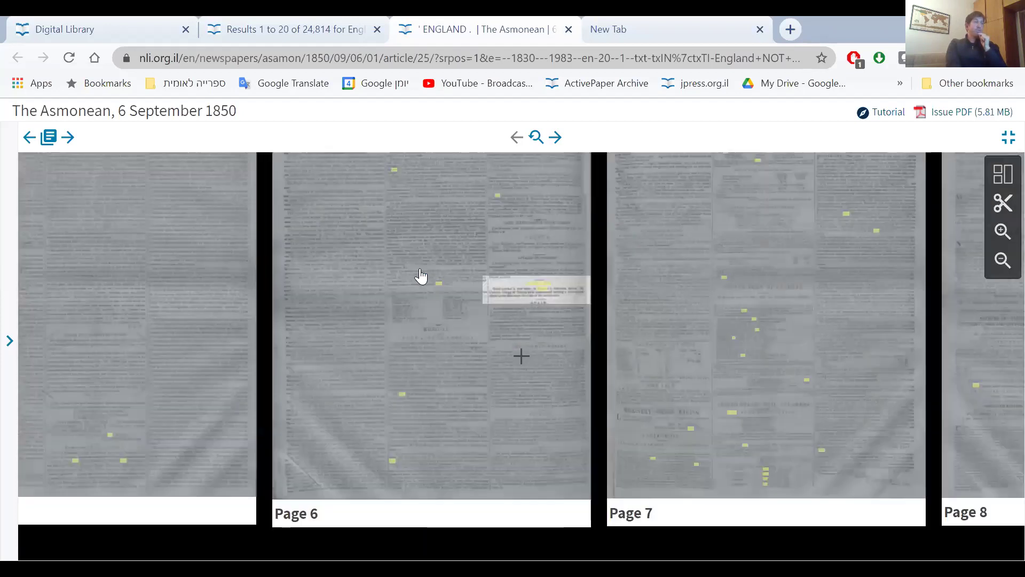
Zoom back in on page 6, where the ENGLAND paragraph is highlighted.
scroll(422, 277, "up", 1)
scroll(361, 397, "up", 1)
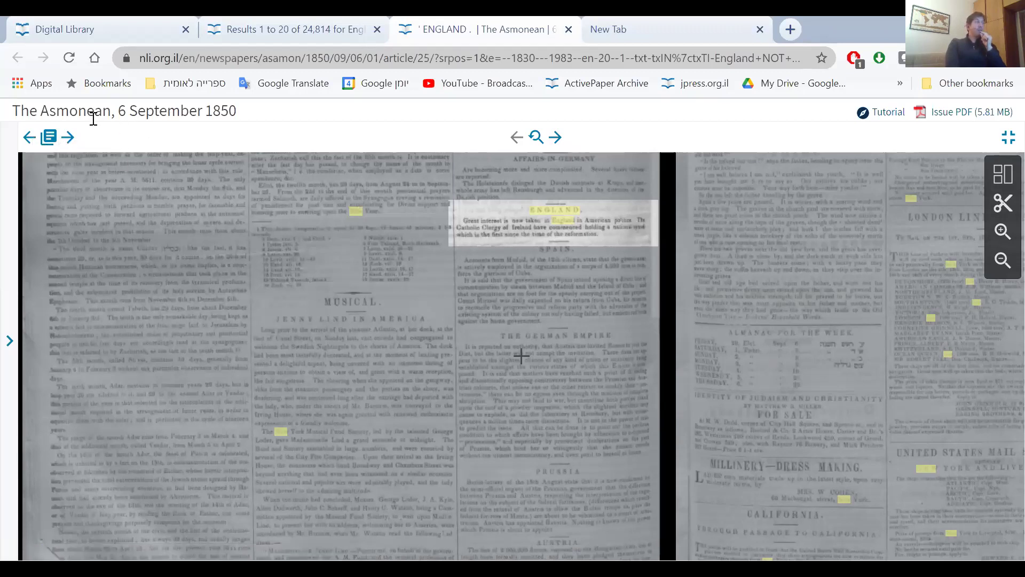
double_click(263, 187)
left_click(265, 188)
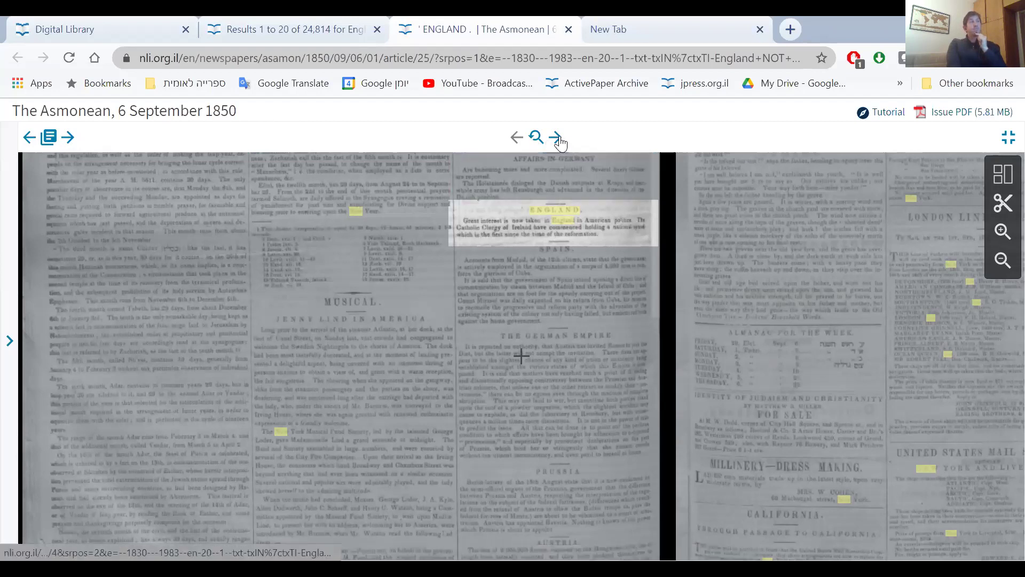
Jump to the next search result, The Asmonean's 11 July 1856 ENGLAND .- article.
left_click(558, 139)
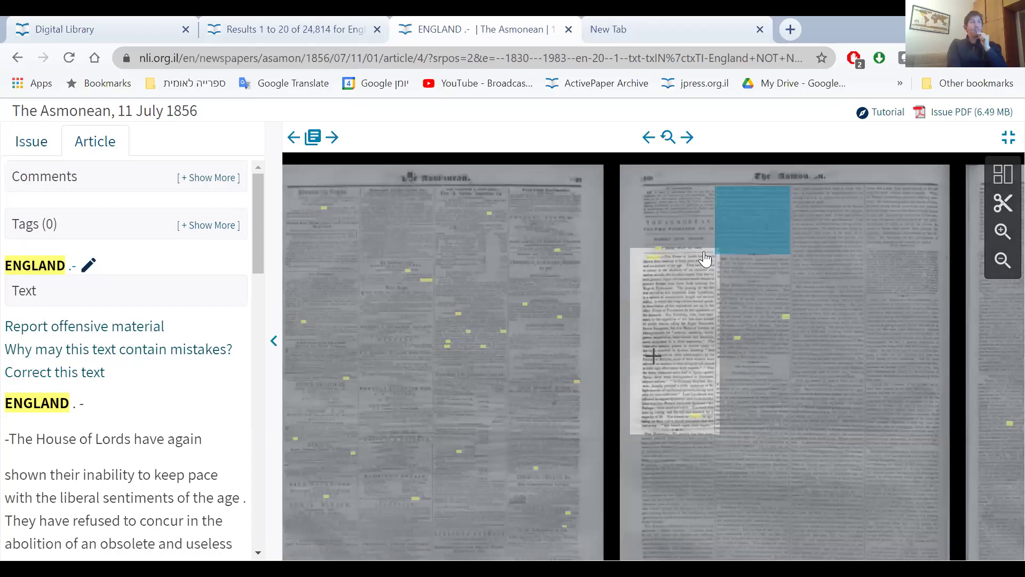
left_click(710, 221)
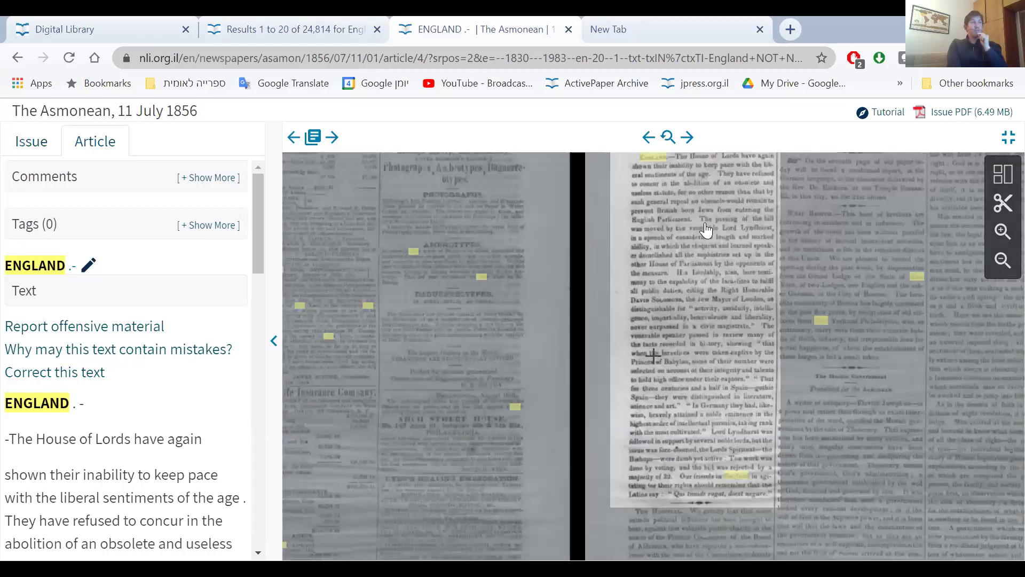
scroll(699, 231, "up", 2)
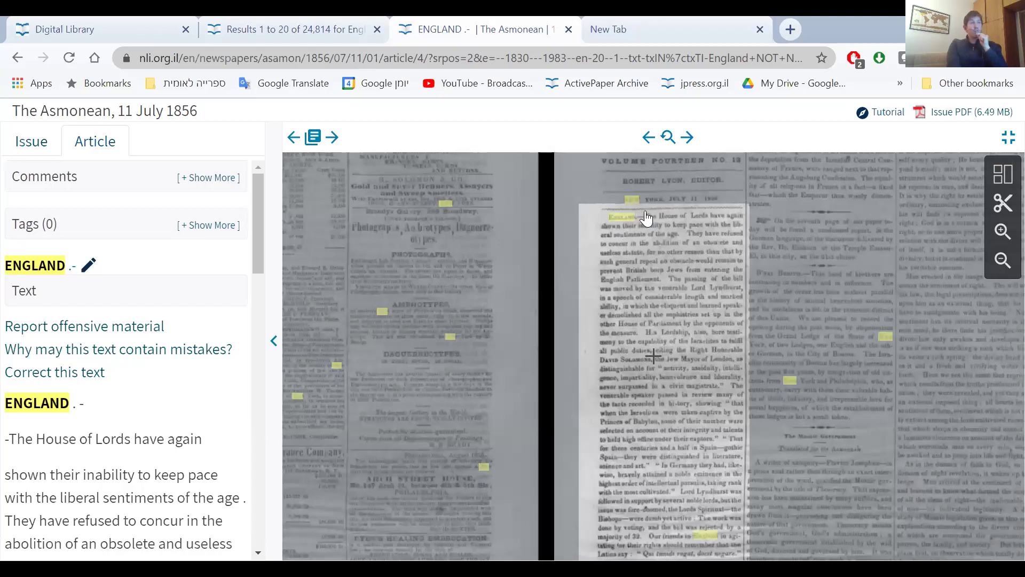
scroll(634, 219, "up", 2)
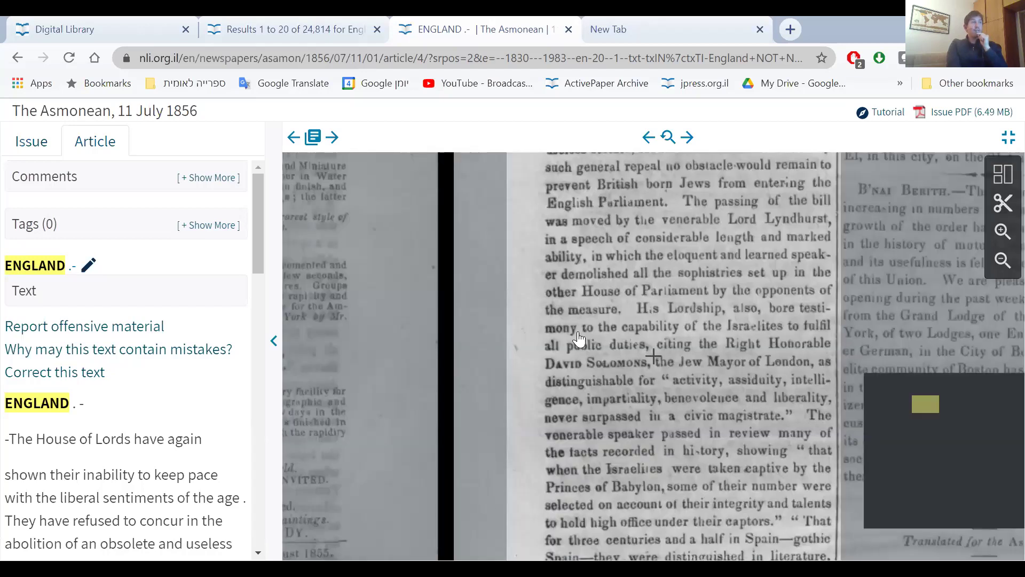
scroll(579, 277, "down", 1)
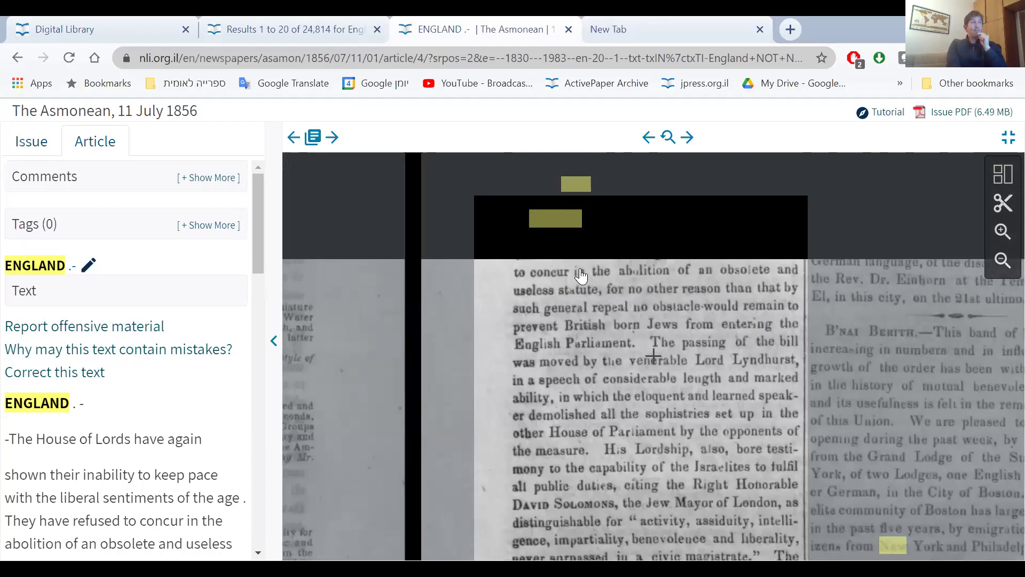
scroll(607, 299, "down", 2)
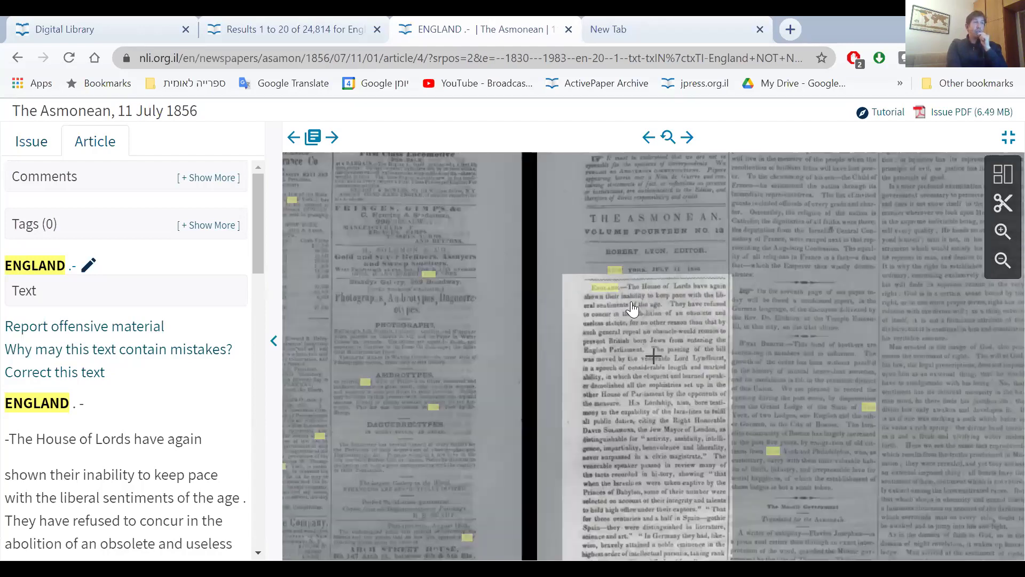
scroll(671, 248, "up", 2)
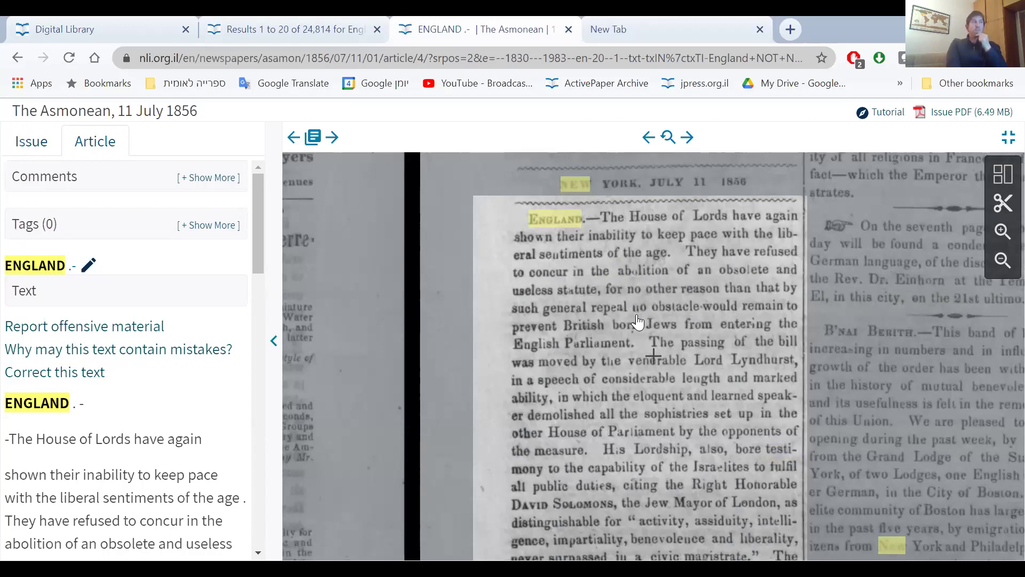
scroll(637, 323, "down", 3)
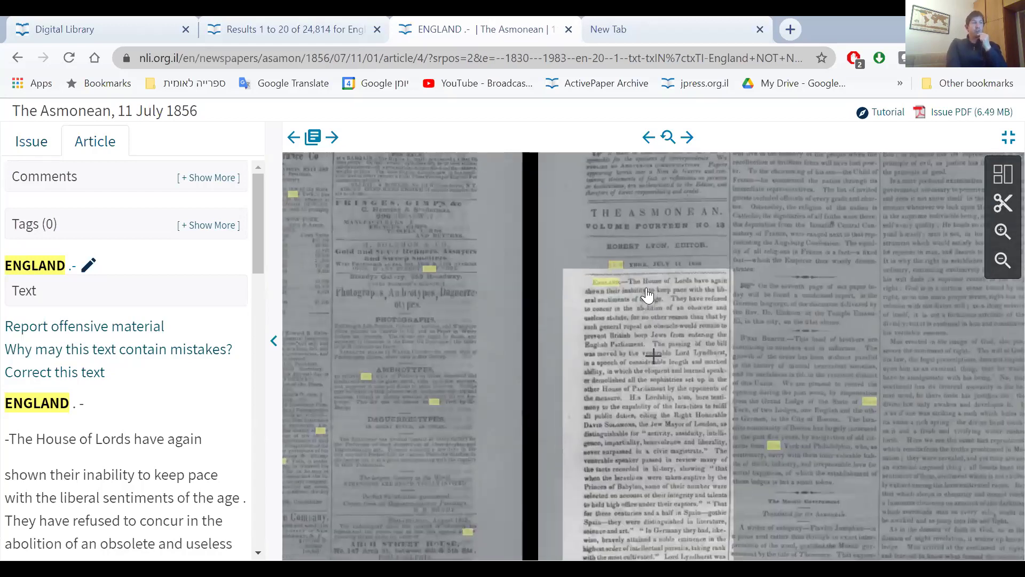
left_click_drag(632, 307, 590, 275)
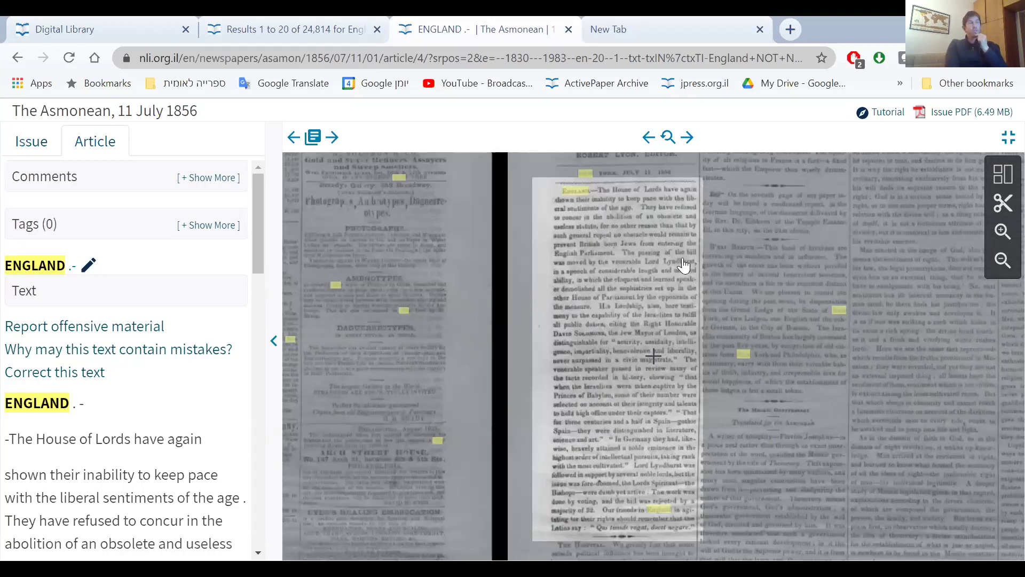
Scroll through the 1856 ENGLAND article text, then bring up its link, clip and PDF options.
left_click(628, 250)
left_click(476, 290)
left_click(411, 321)
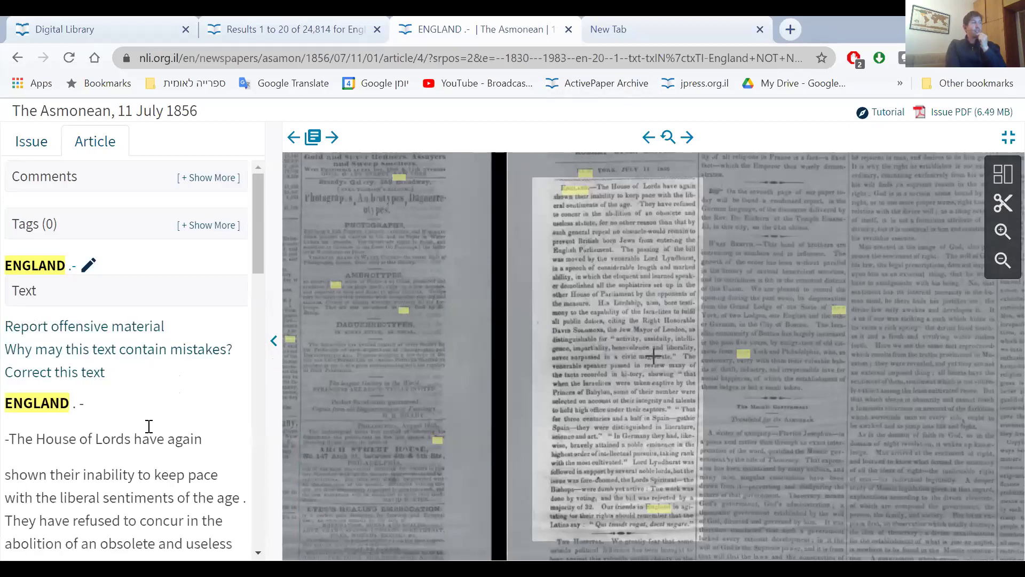
scroll(149, 426, "down", 2)
scroll(147, 430, "down", 2)
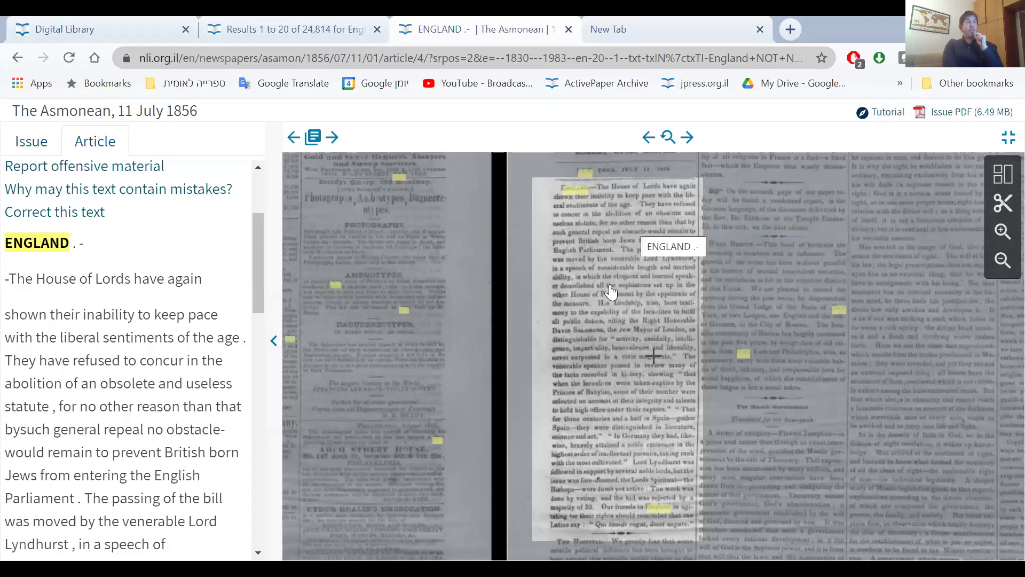
scroll(648, 360, "up", 3)
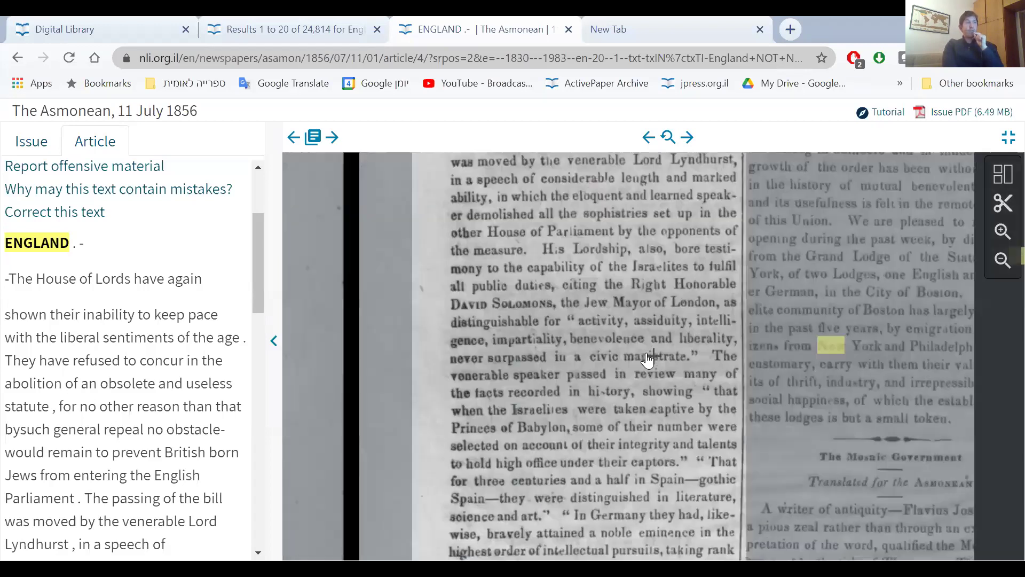
scroll(619, 320, "up", 2)
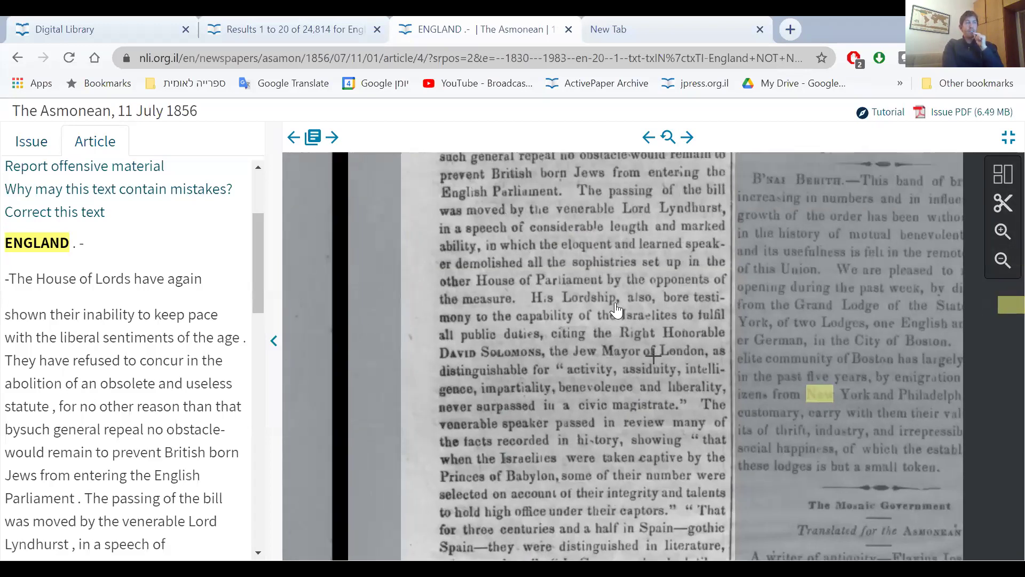
left_click_drag(618, 264, 615, 322)
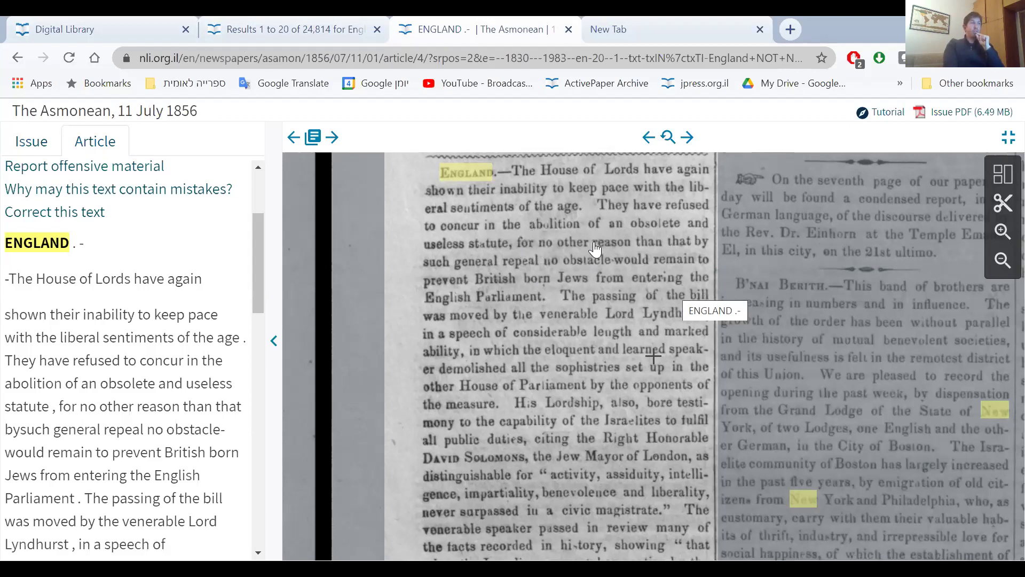
scroll(645, 294, "down", 2)
scroll(611, 272, "up", 2)
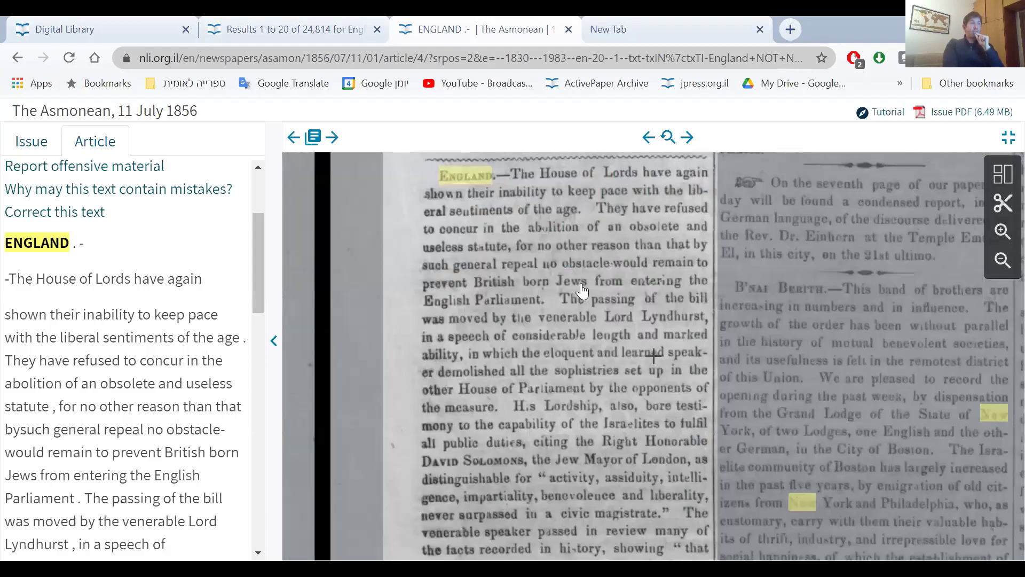
left_click(580, 293)
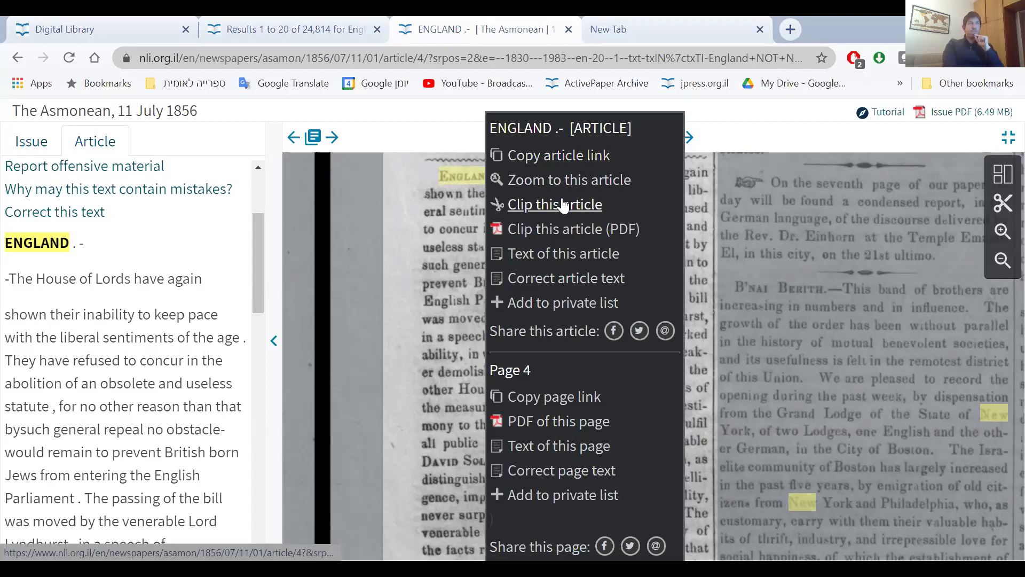
Choose 'Clip this article' on the ENGLAND article to open it as a single-column clipping.
left_click(529, 214)
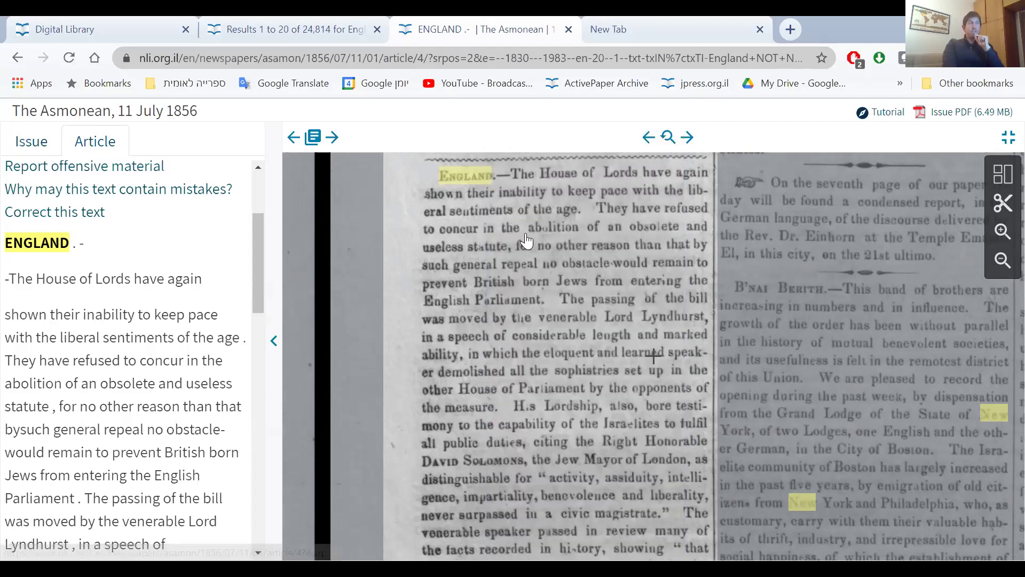
left_click(520, 235)
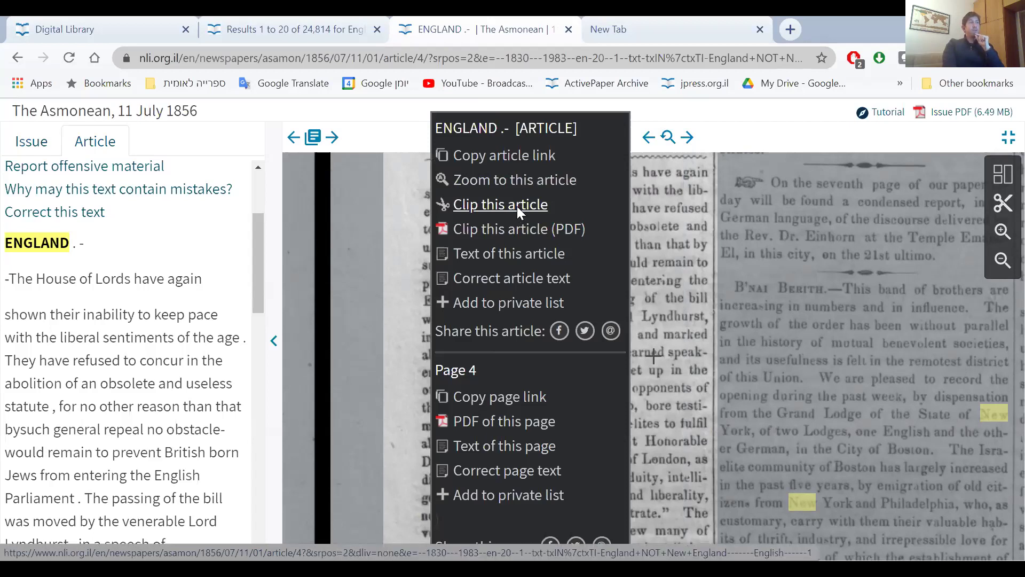
left_click(518, 208)
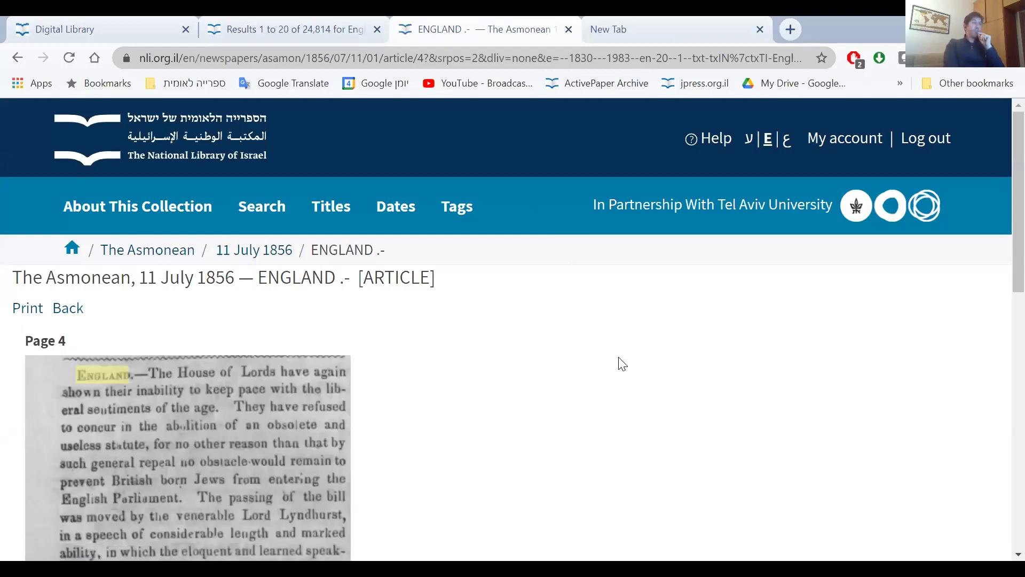
Read the Page 4 ENGLAND clipping down to the footer, then go back to the page viewer.
scroll(622, 364, "down", 1)
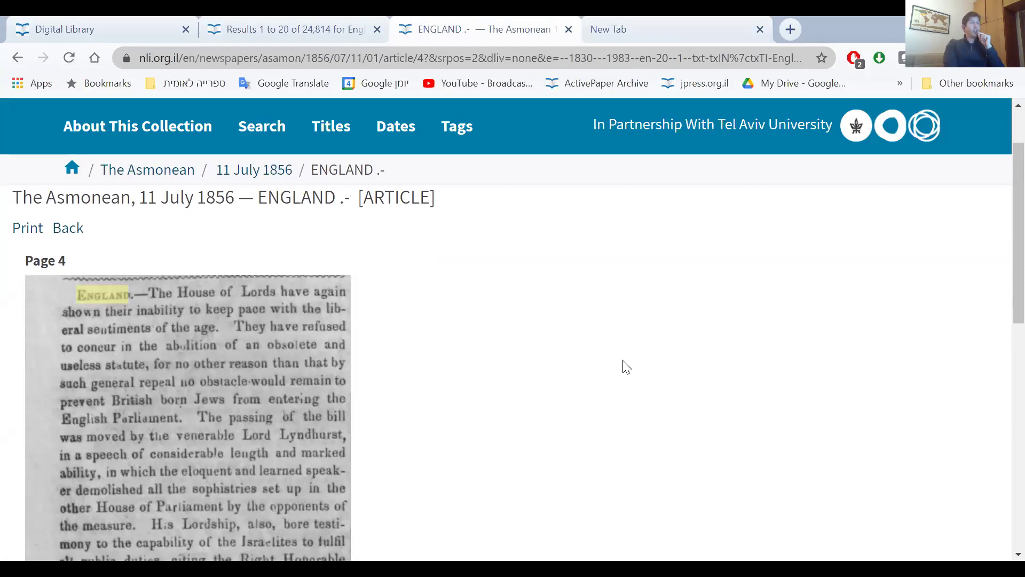
scroll(622, 366, "down", 2)
scroll(571, 392, "up", 2)
scroll(999, 399, "down", 9)
scroll(1000, 437, "down", 1)
scroll(1000, 391, "up", 4)
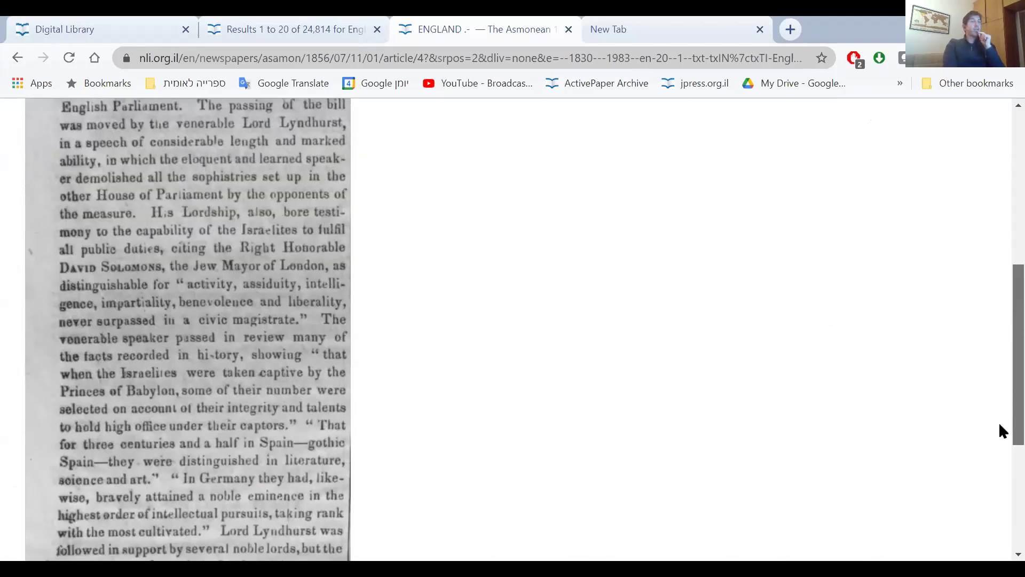
scroll(1000, 431, "down", 5)
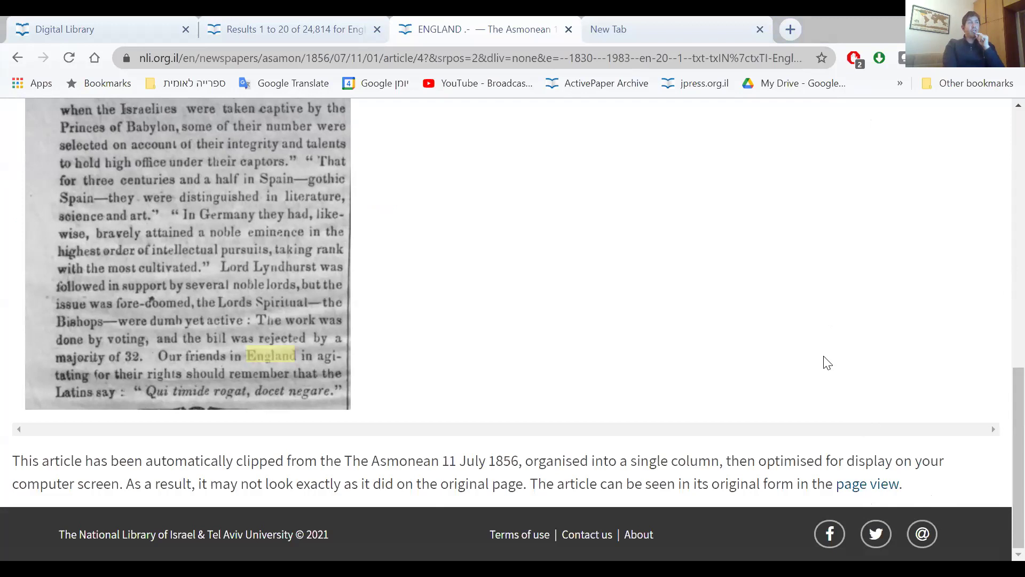
scroll(795, 379, "up", 7)
scroll(715, 384, "up", 4)
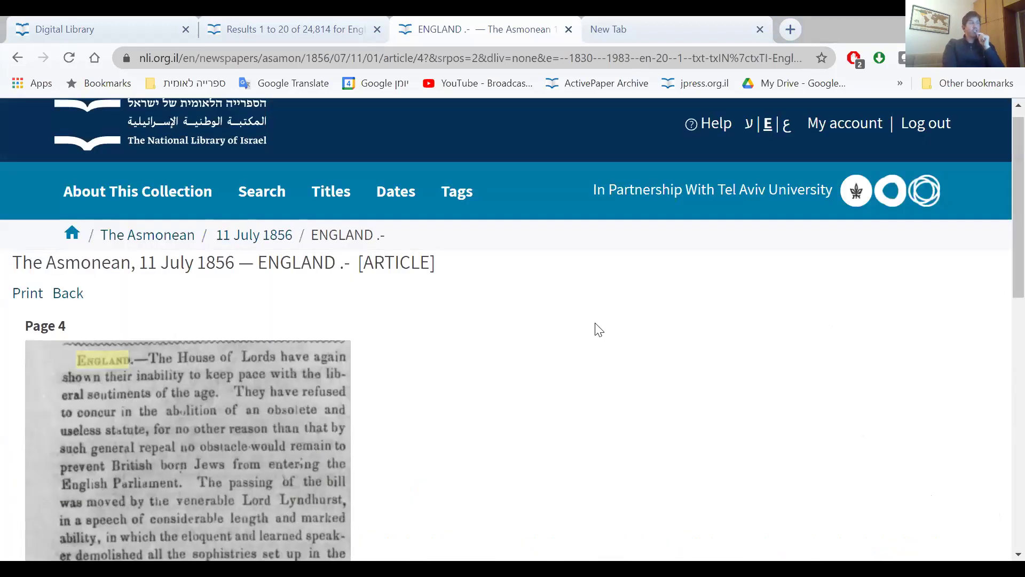
left_click(283, 195)
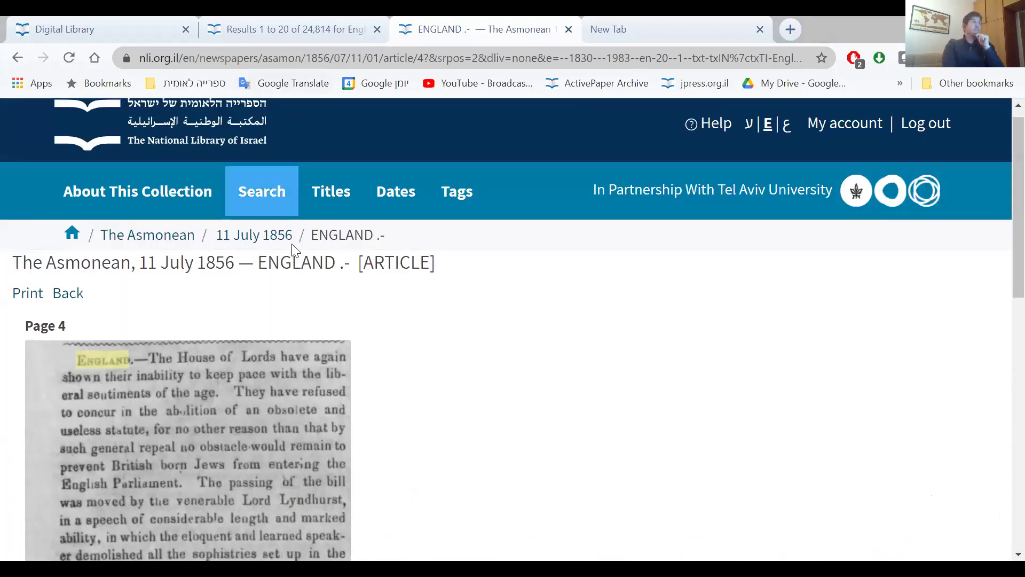
left_click(18, 60)
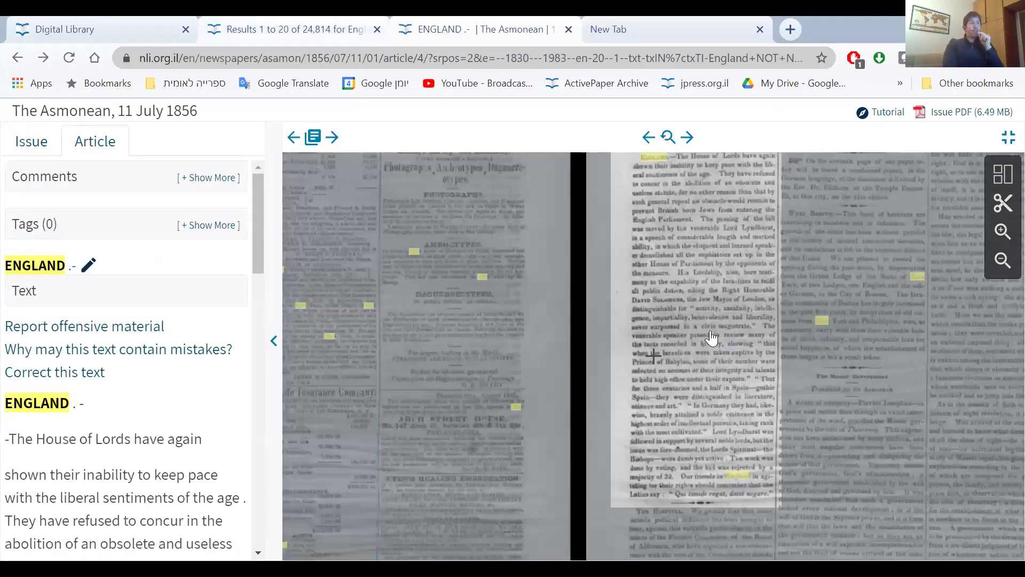
Open the ENGLAND article via 'Clip this article (PDF)', close that tab, and reopen its options.
left_click(675, 263)
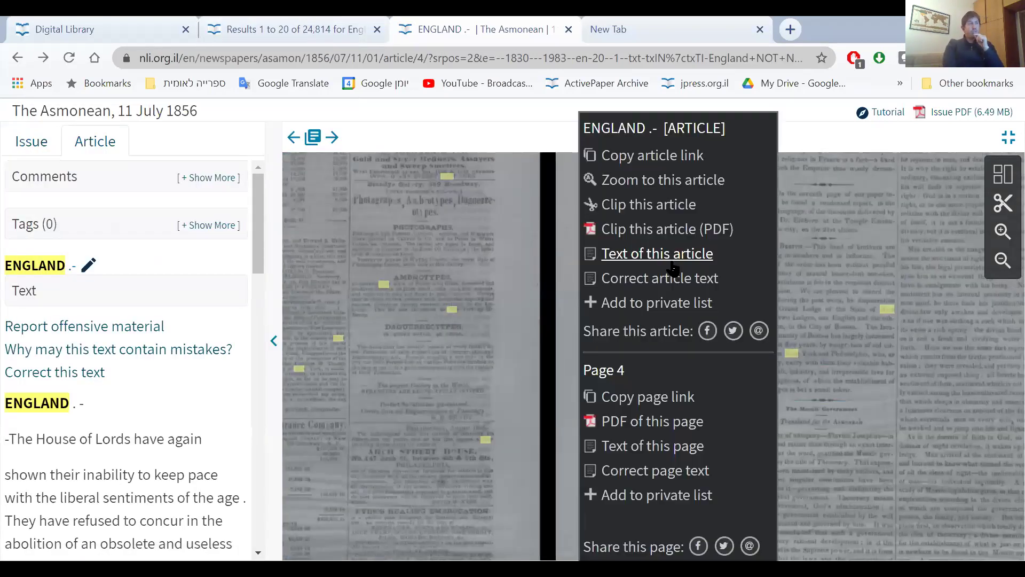
left_click(666, 231)
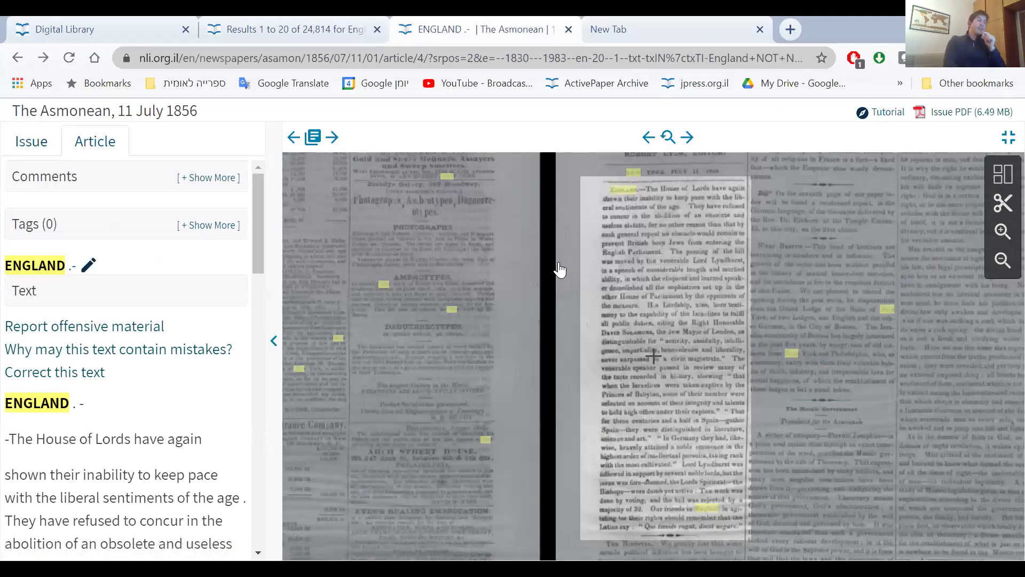
left_click(633, 257)
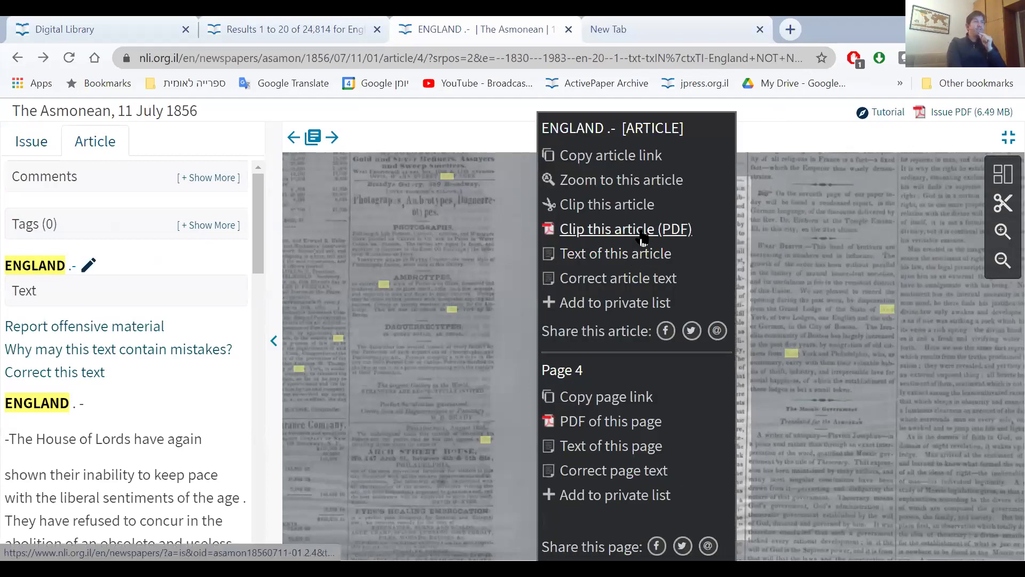
left_click(642, 235)
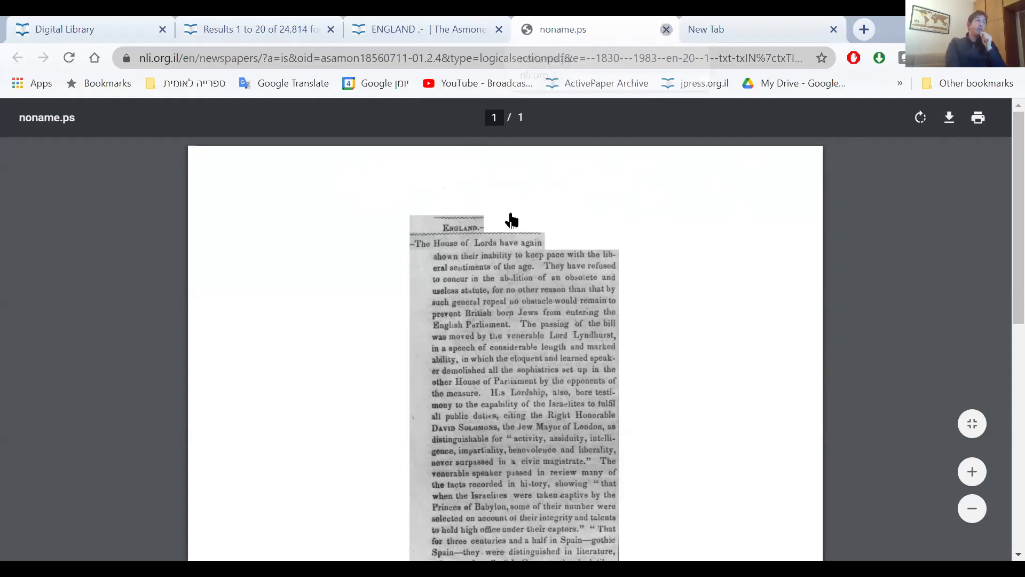
key("ctrl+w")
left_click(675, 249)
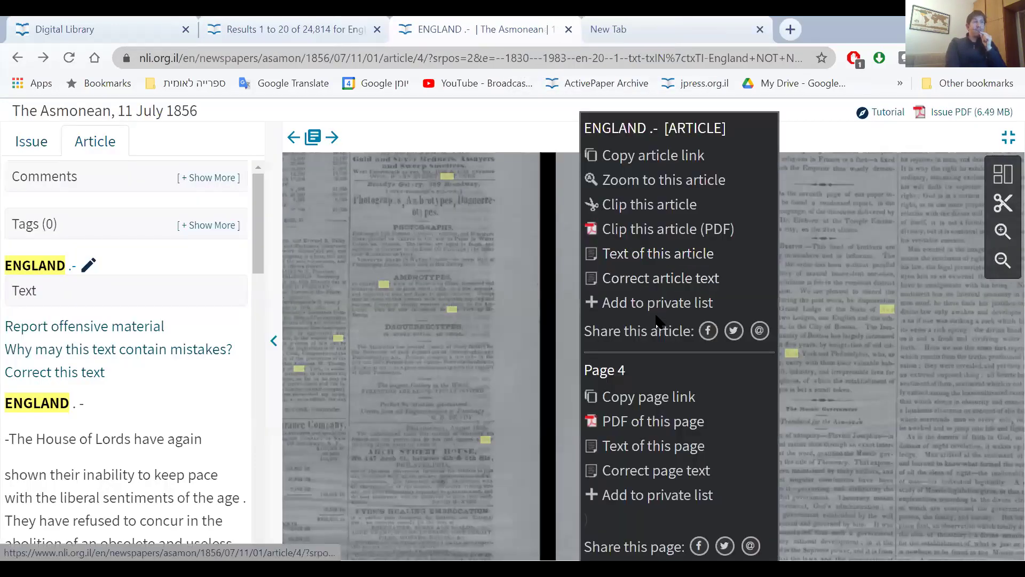
Dismiss the ENGLAND article's options, leaving the 11 July 1856 page spread in the viewer.
left_click(674, 283)
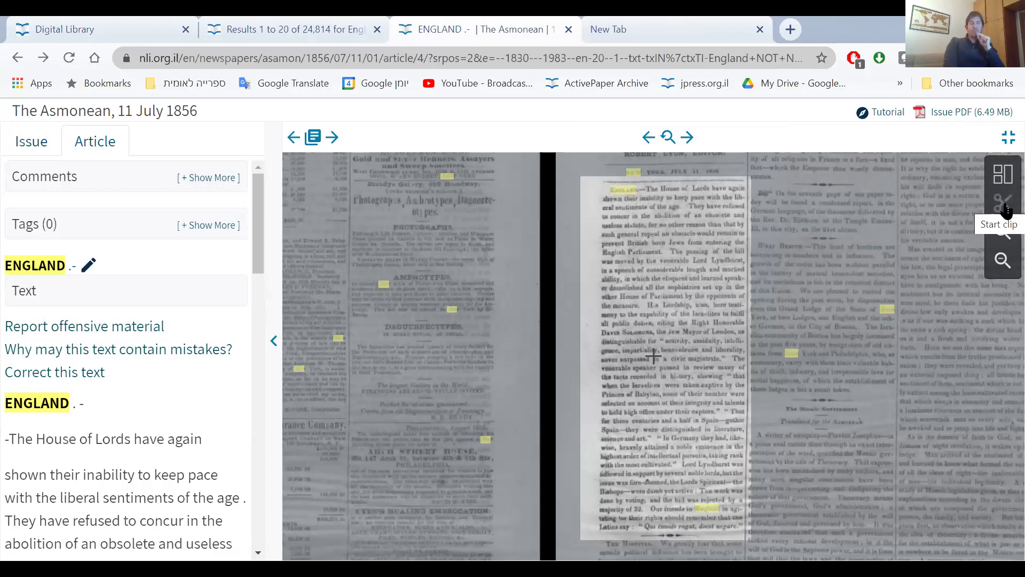
Clip the ENGLAND article column as an image, view the clipping, and return to the article viewer.
left_click(1003, 206)
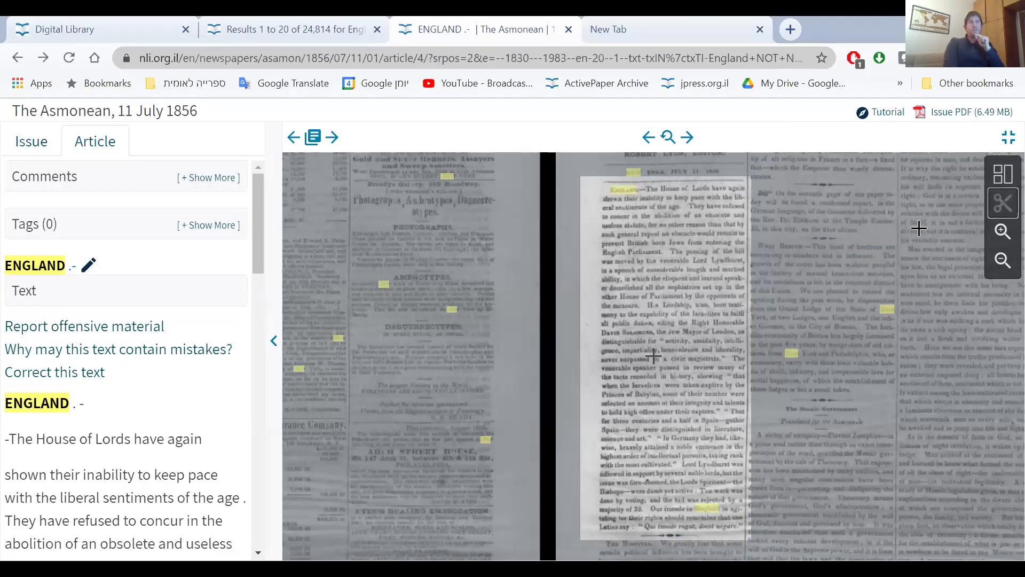
left_click_drag(588, 169, 774, 519)
left_click(727, 539)
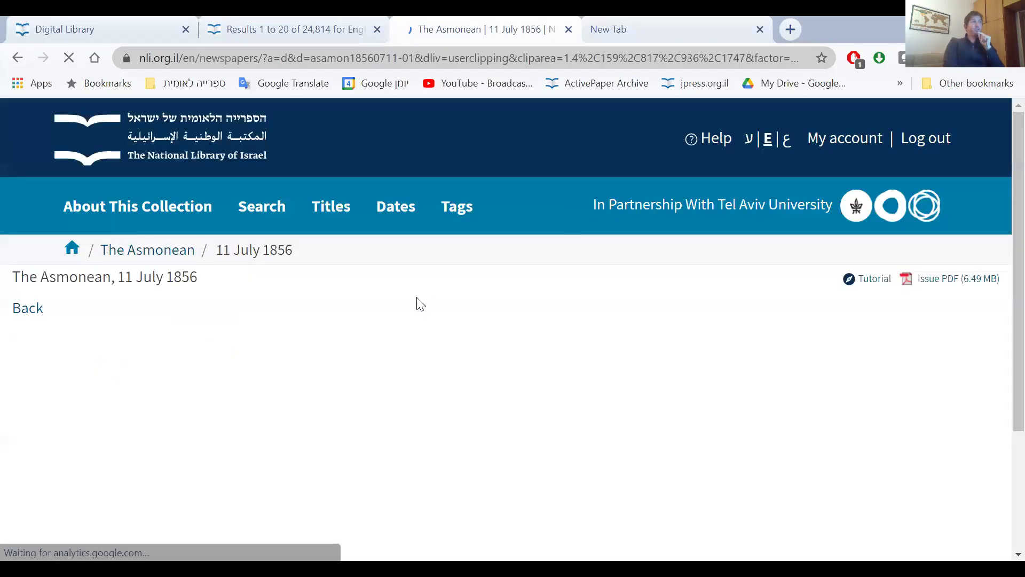
scroll(371, 339, "down", 3)
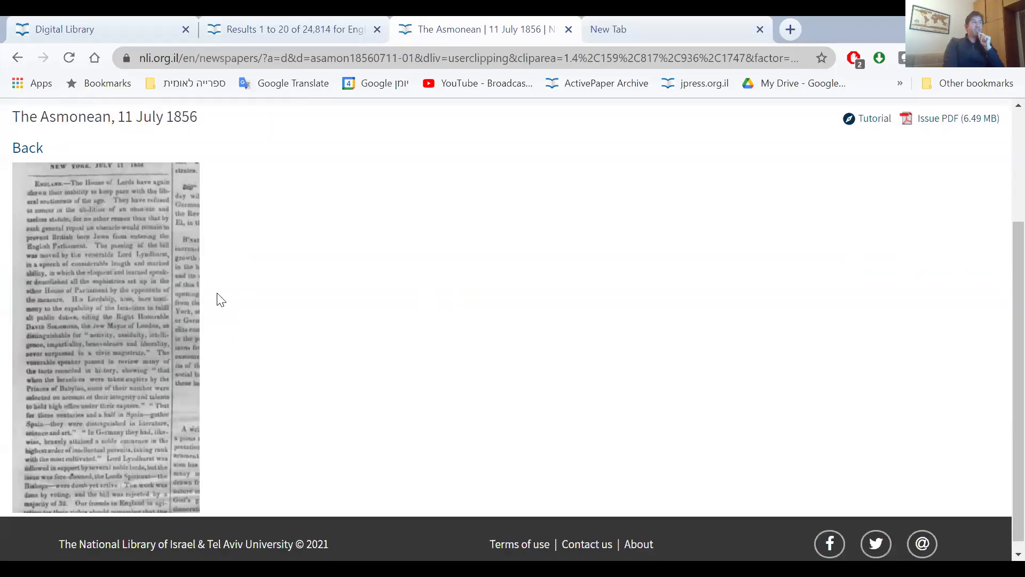
left_click(17, 57)
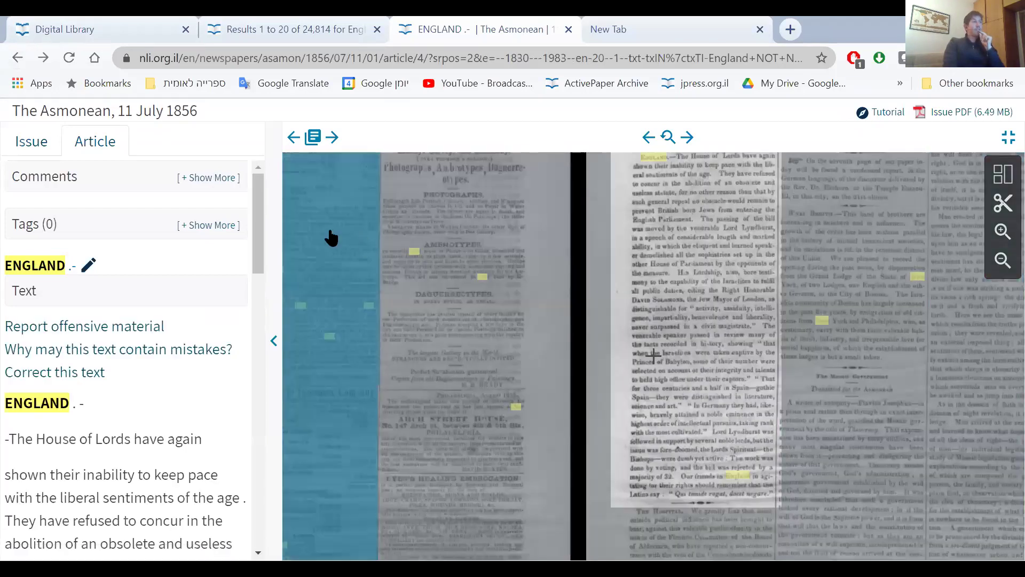
Pan sideways across The Asmonean 11 July 1856 pages.
scroll(560, 223, "down", 5)
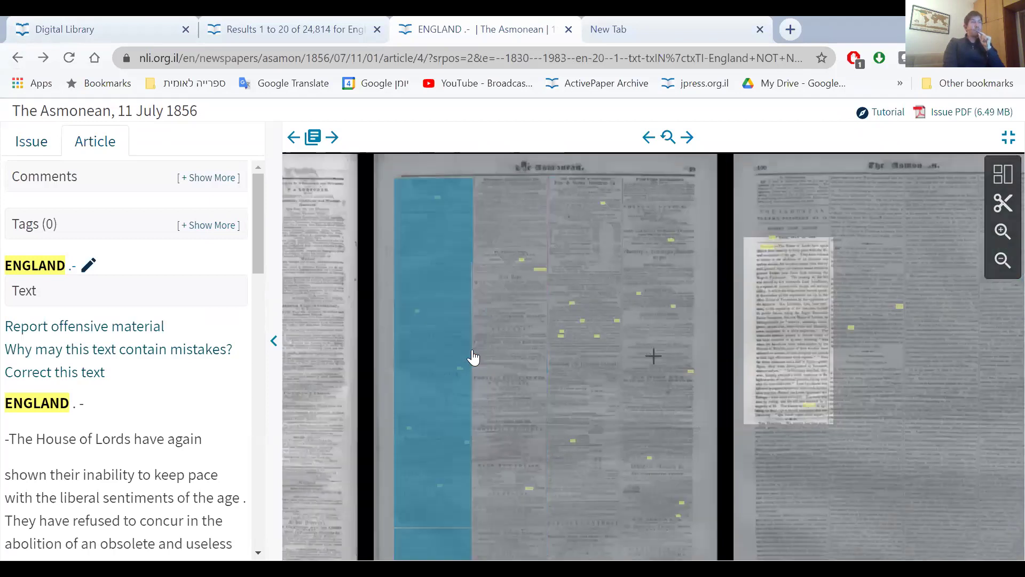
left_click_drag(474, 359, 496, 354)
left_click_drag(583, 346, 435, 361)
key("Right")
key("Right")
key("Right")
key("Right")
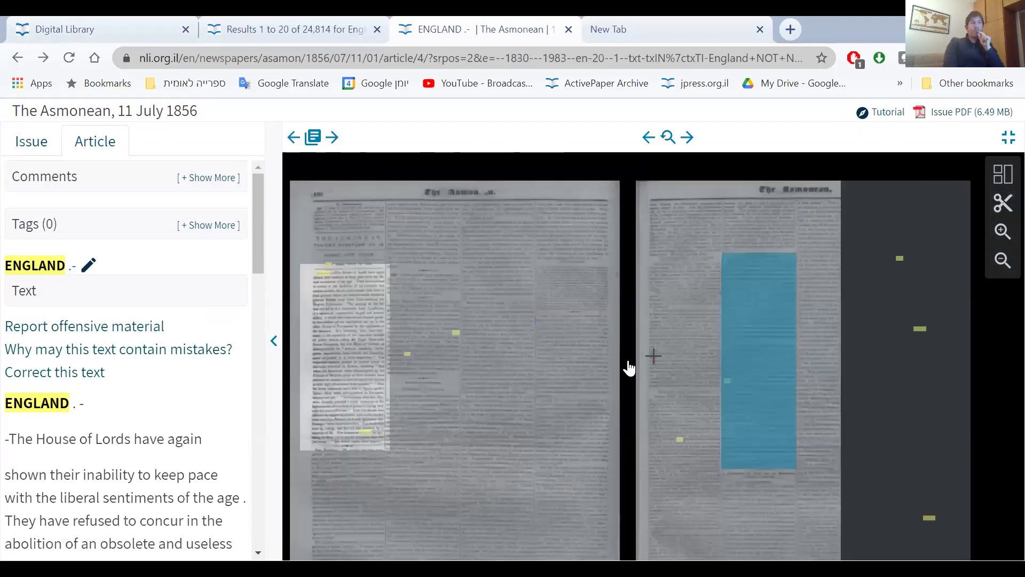
left_click_drag(628, 367, 574, 359)
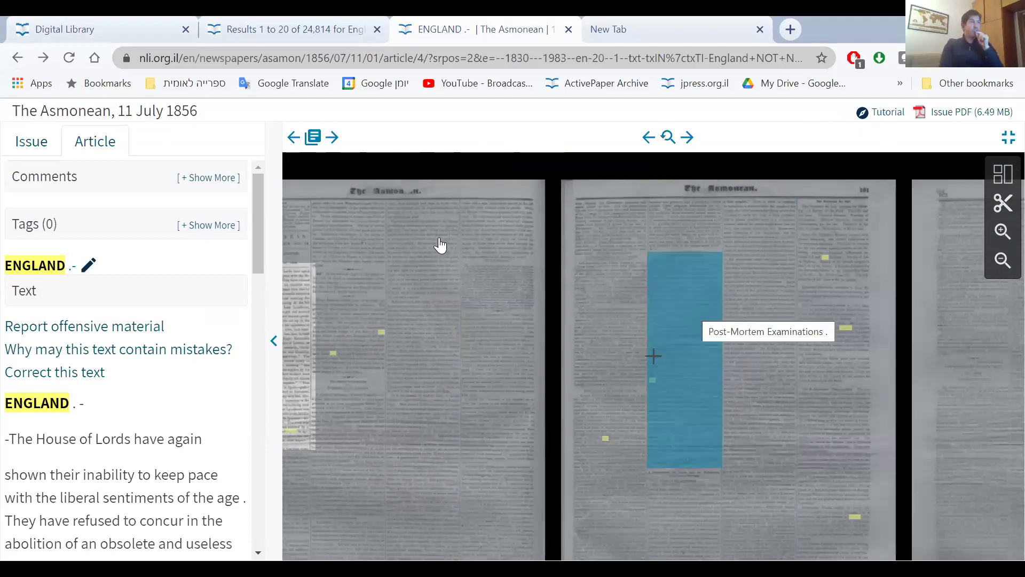
left_click_drag(548, 307, 574, 310)
Zoom in on the England article and Photographs advert, zoom out, and restore the viewer size.
scroll(574, 311, "up", 3)
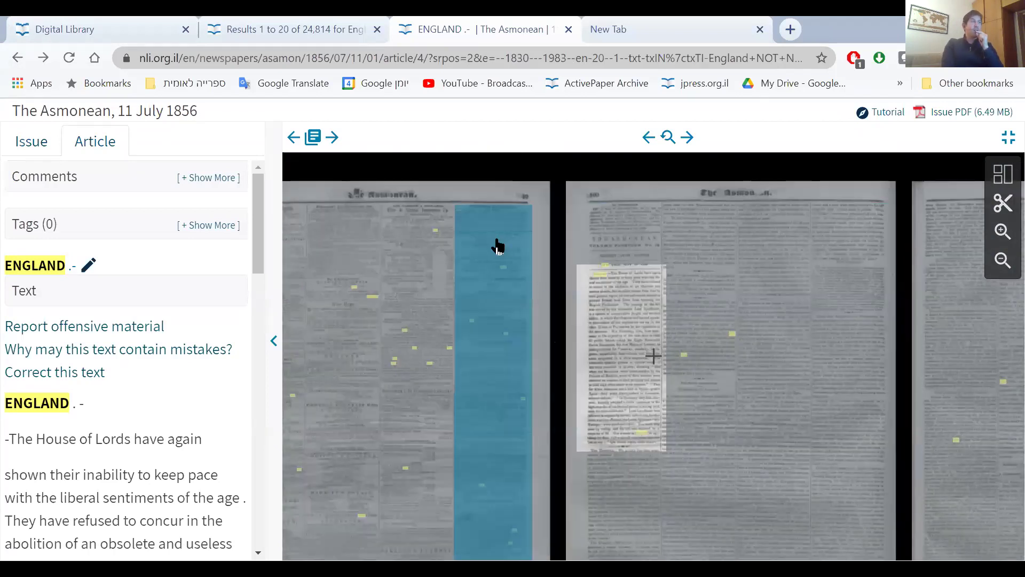
key("plus")
scroll(574, 296, "up", 3)
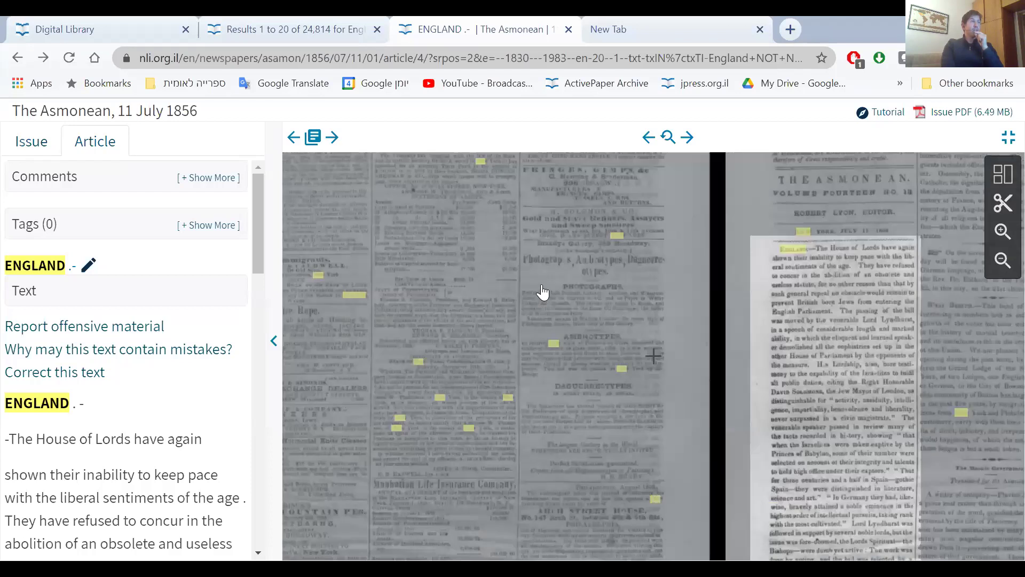
key("plus")
key("minus")
scroll(508, 318, "up", 1)
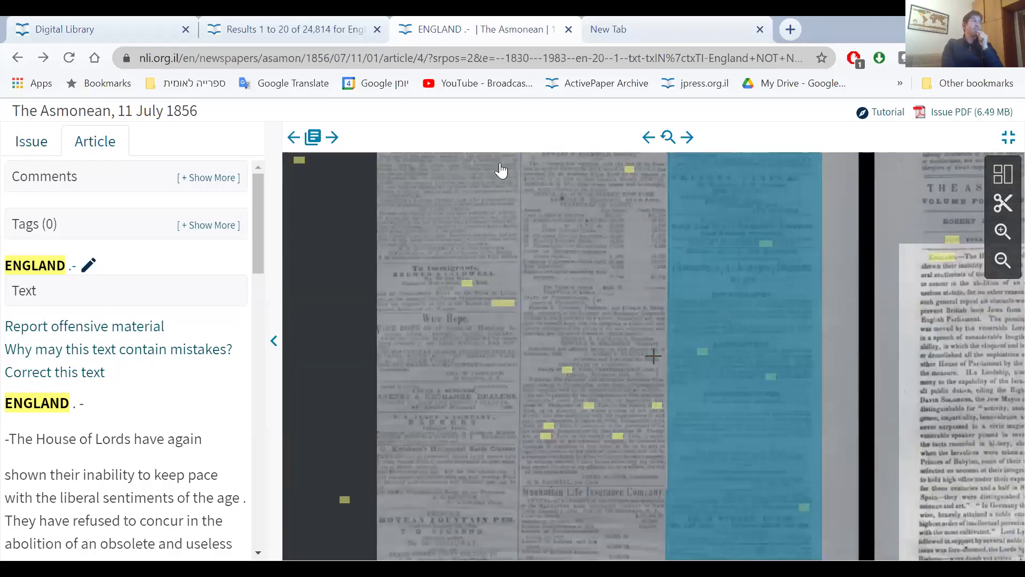
left_click(1002, 140)
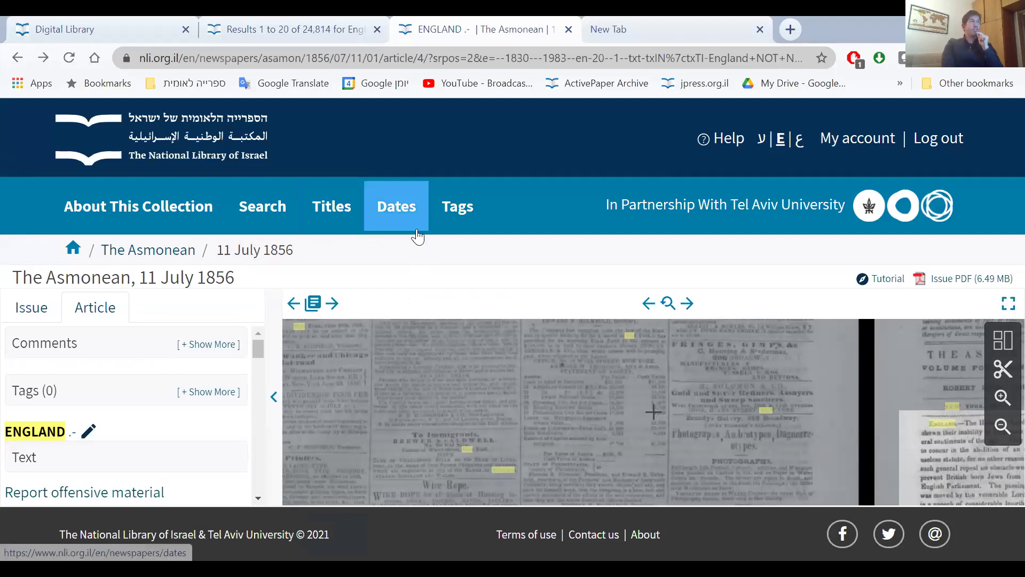
Open Browse by date and jump to the 1940–1949 decade's monthly listing.
left_click(396, 212)
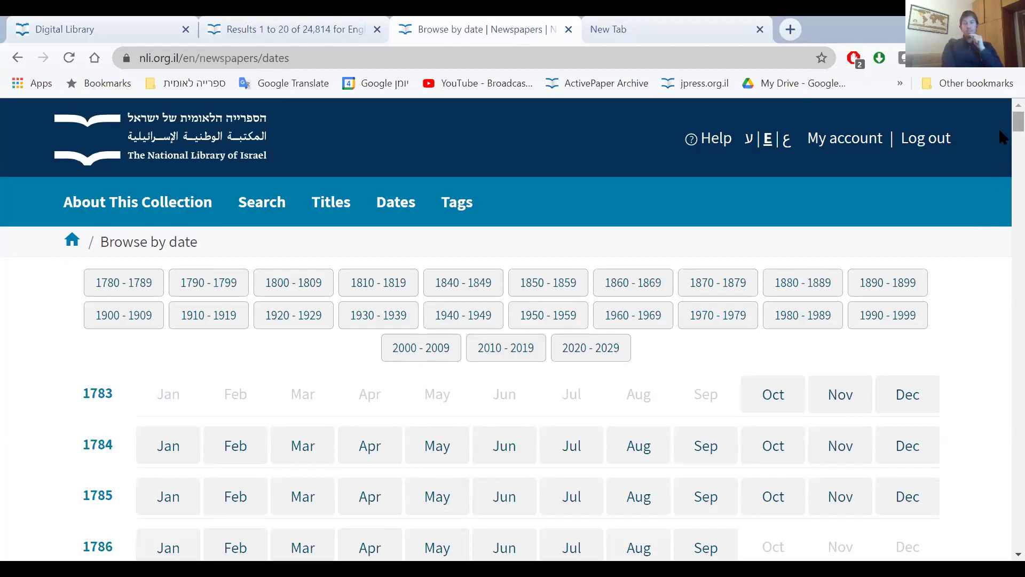
scroll(998, 156, "down", 20)
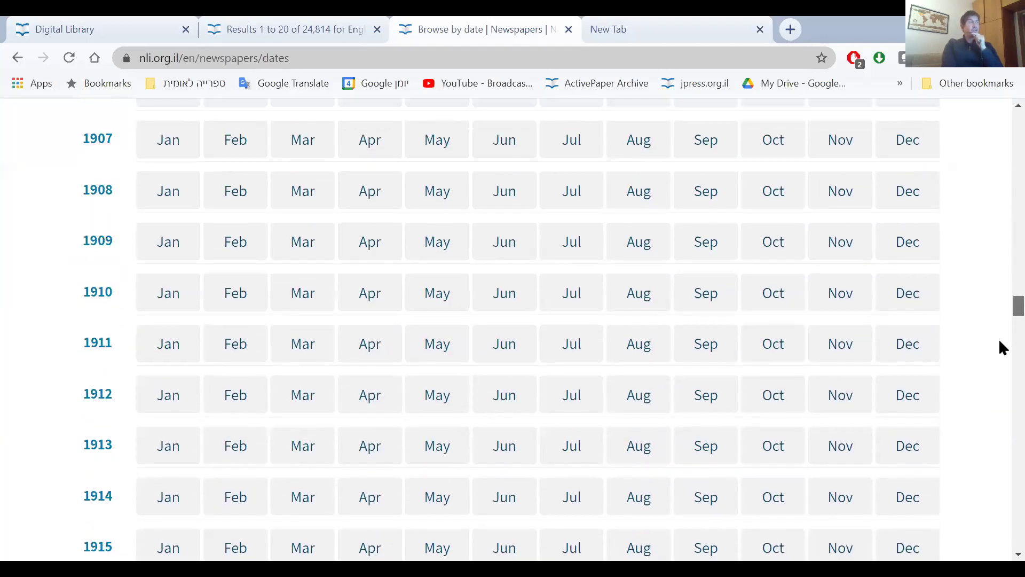
scroll(1000, 343, "up", 20)
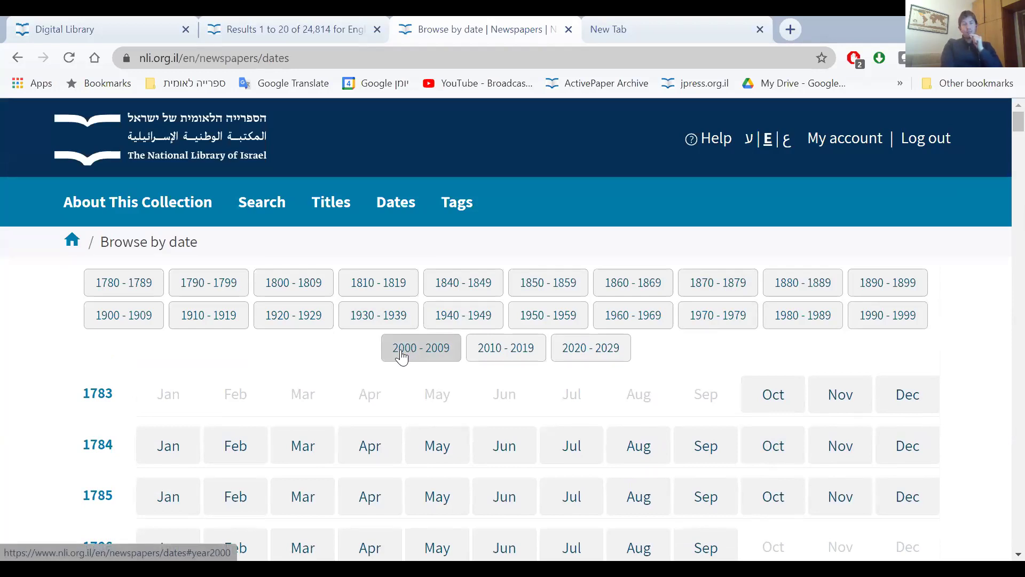
left_click(466, 322)
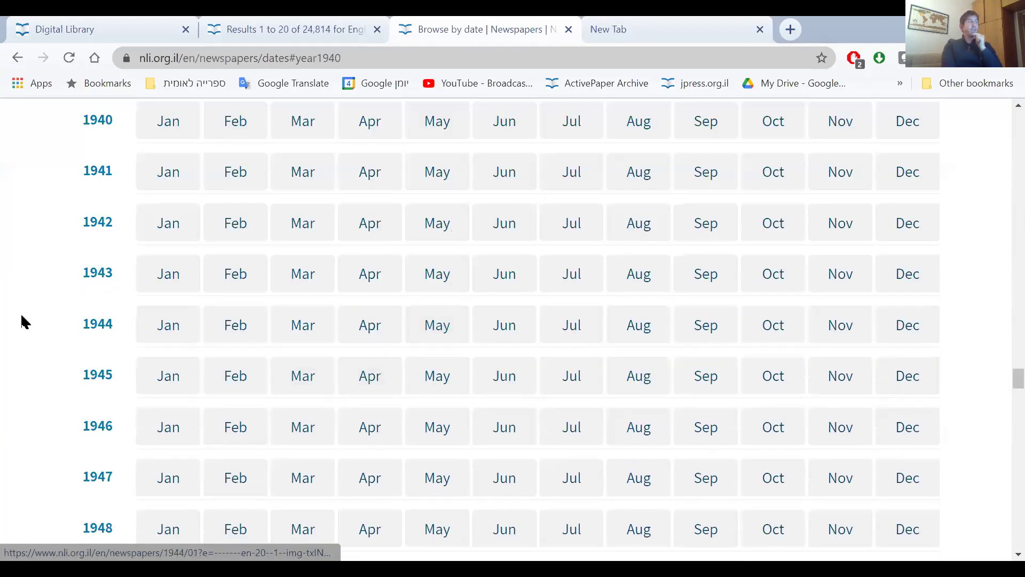
scroll(68, 336, "down", 2)
scroll(68, 335, "down", 1)
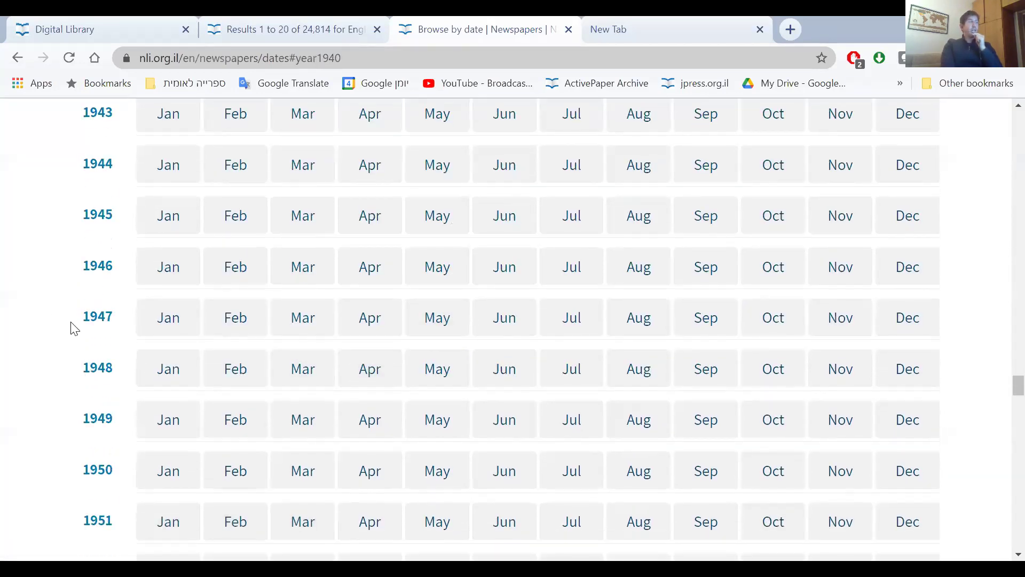
Open the May 1948 issue calendar and scroll down to the 9–15 May week.
left_click(440, 376)
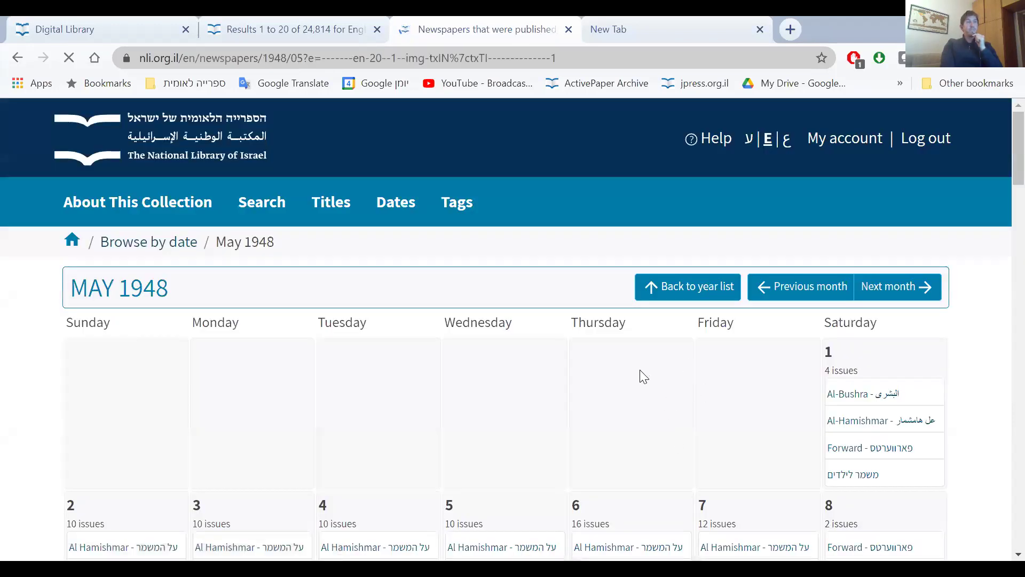
scroll(662, 346, "down", 3)
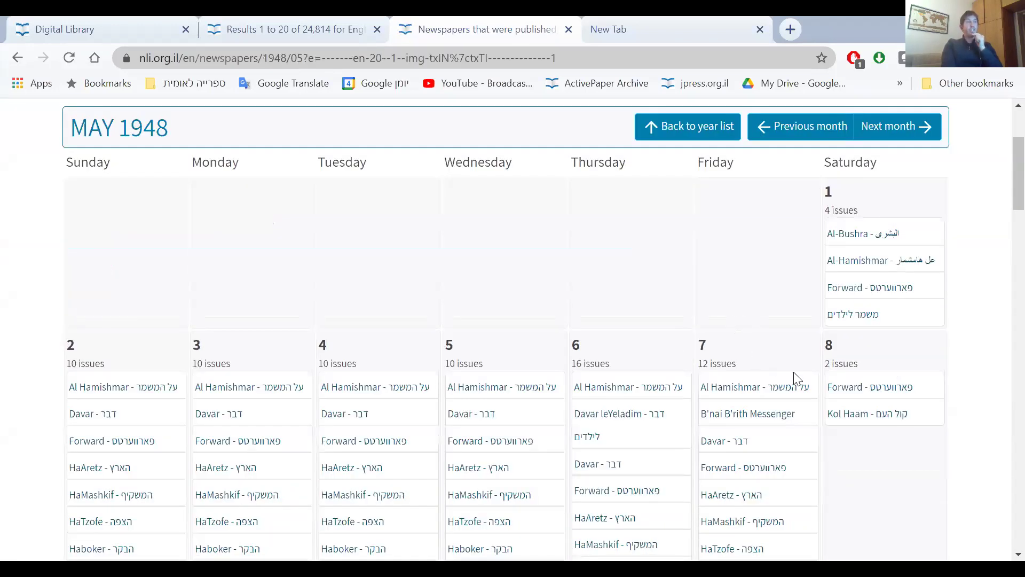
scroll(795, 377, "down", 1)
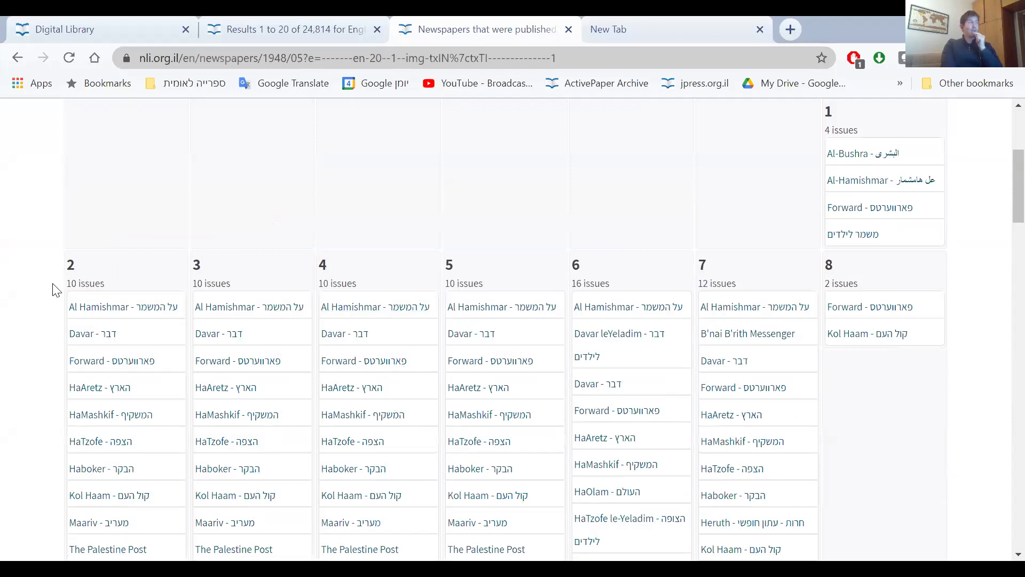
scroll(71, 342, "up", 2)
scroll(93, 299, "down", 2)
scroll(88, 341, "down", 3)
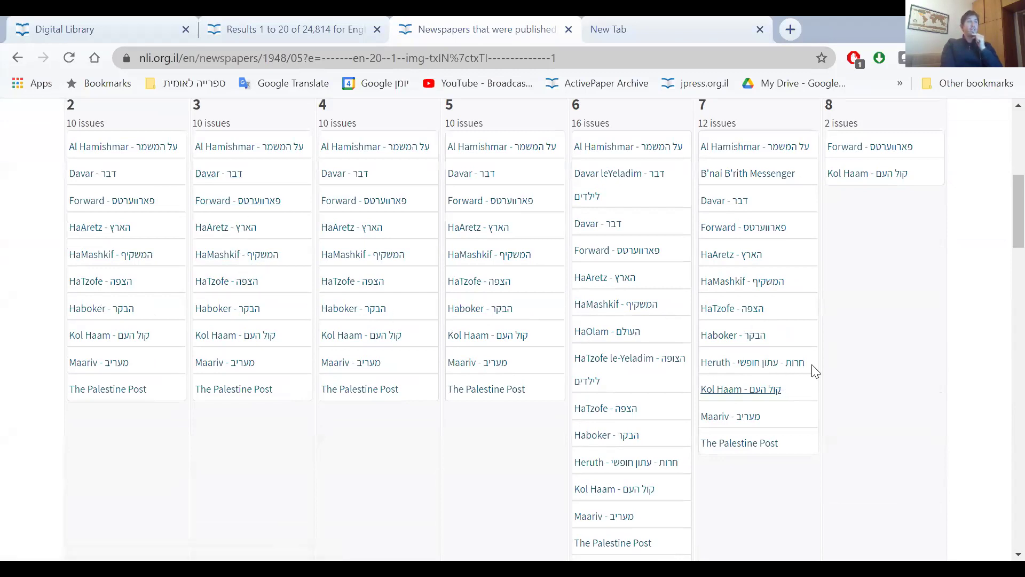
scroll(812, 372, "down", 7)
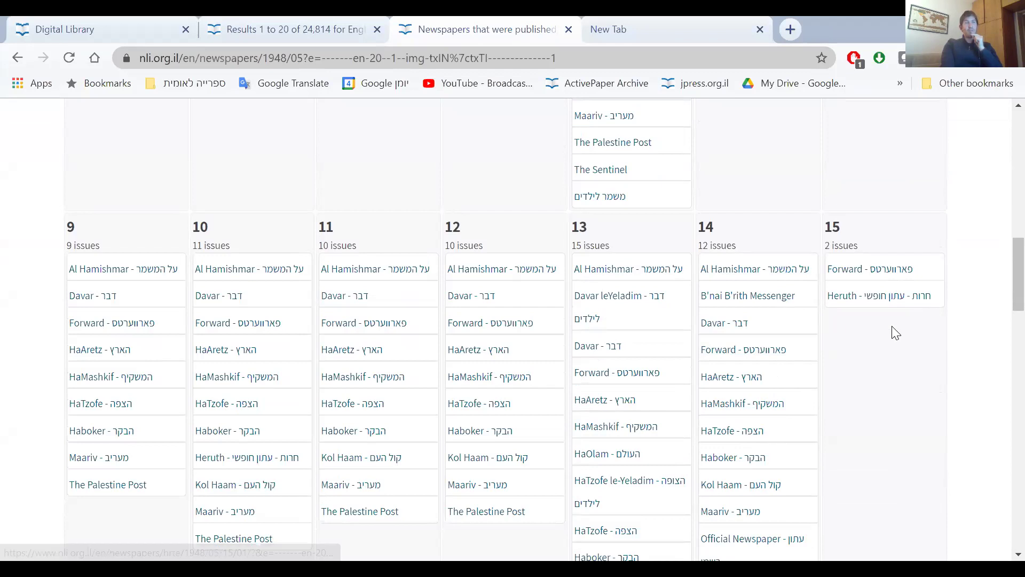
Open the Forward 15 May 1948 issue in a new tab, enlarge its viewer, then return to the calendar.
right_click(890, 274)
key("Escape")
middle_click(889, 276)
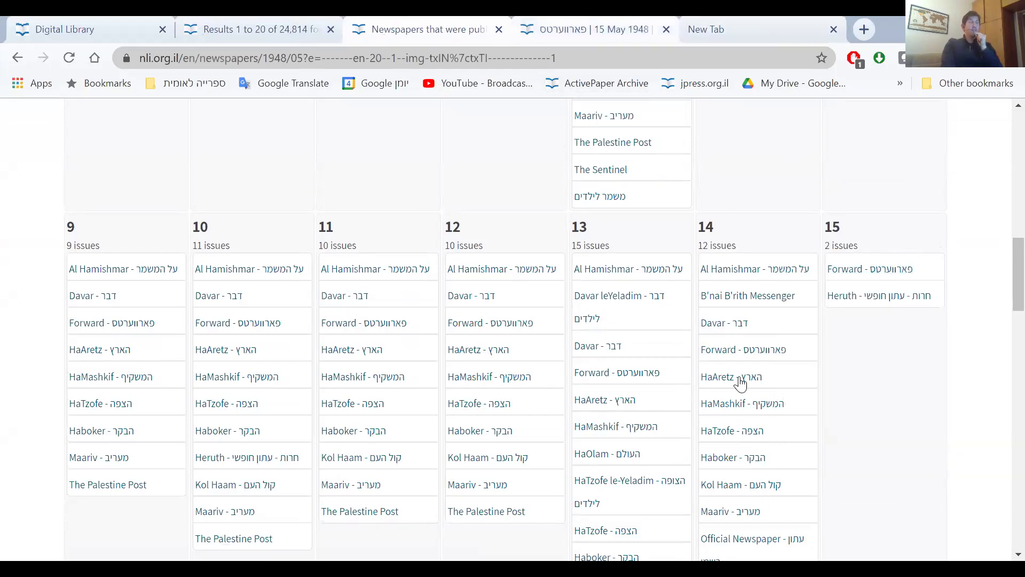
key("ctrl+Tab")
left_click(1008, 302)
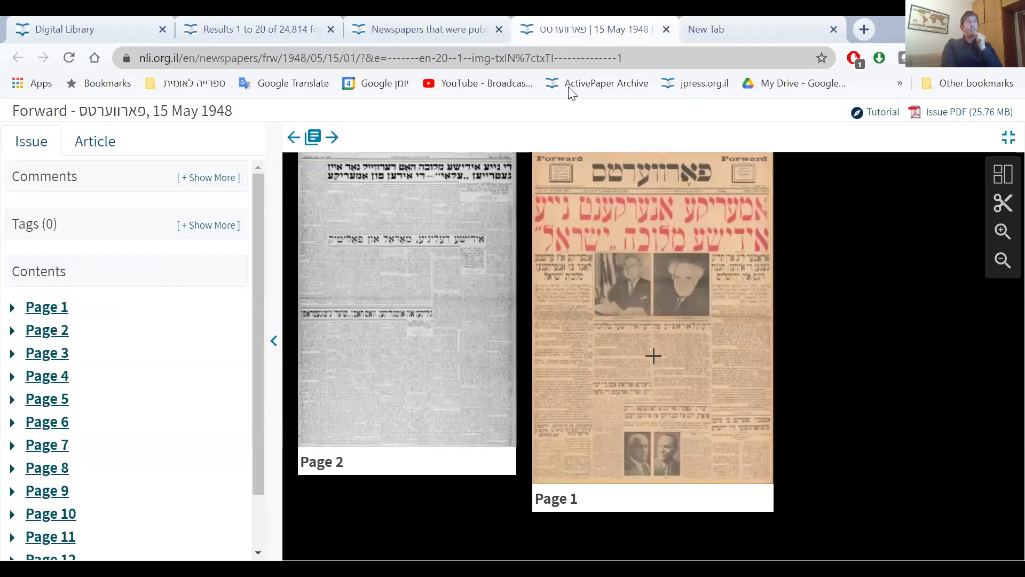
key("alt+Left")
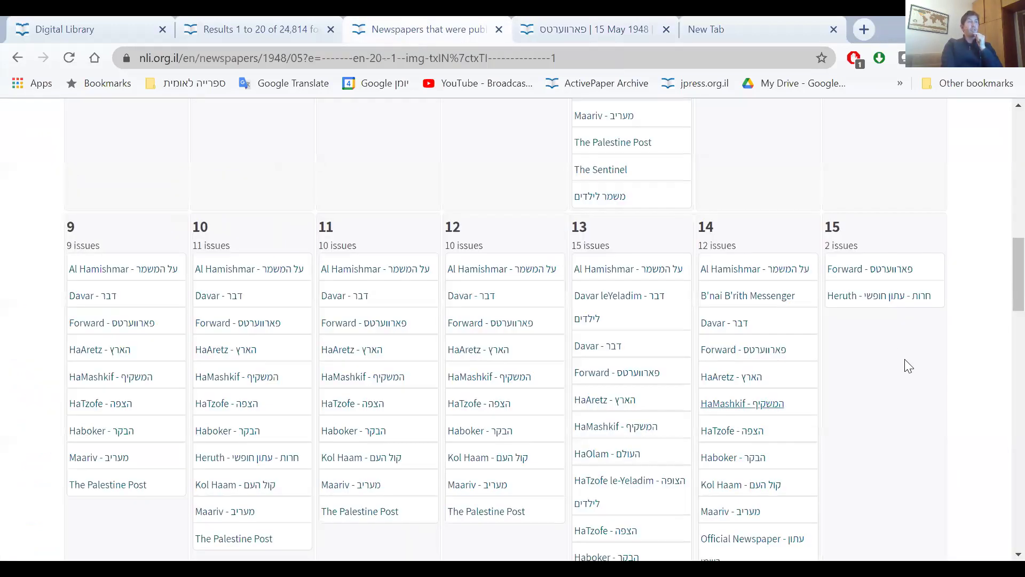
Open the 16 May 1948 Al Hamishmar, Davar, HaAretz, HaMashkif, HaTzofe and Haboker issues in background tabs.
scroll(910, 385, "down", 5)
scroll(126, 375, "down", 5)
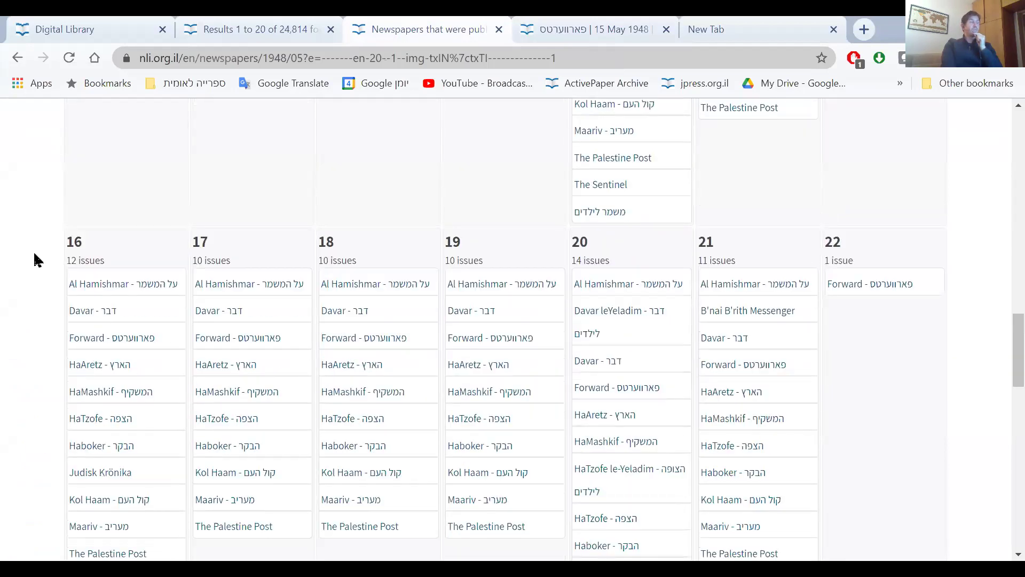
scroll(16, 283, "down", 2)
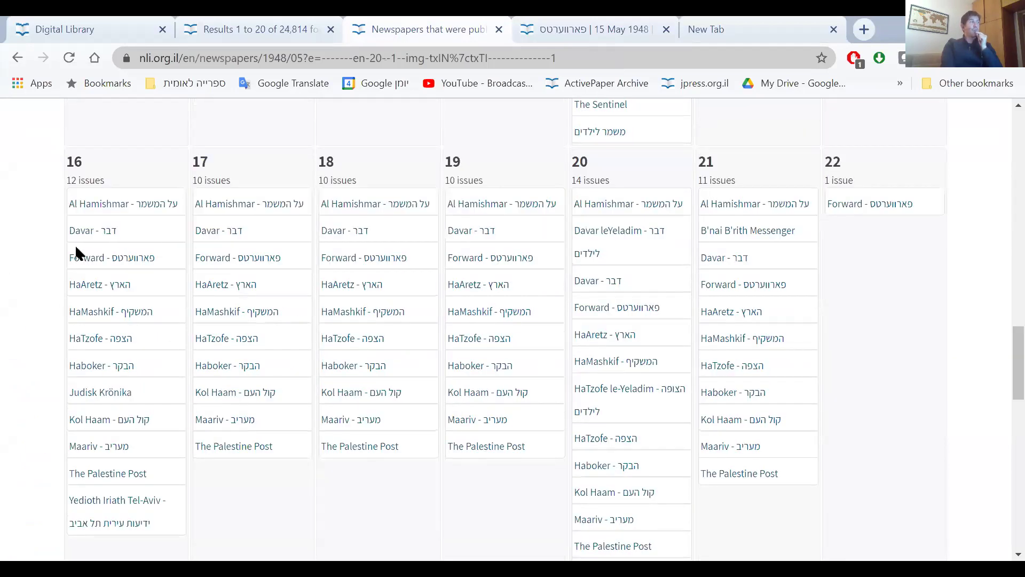
middle_click(96, 212)
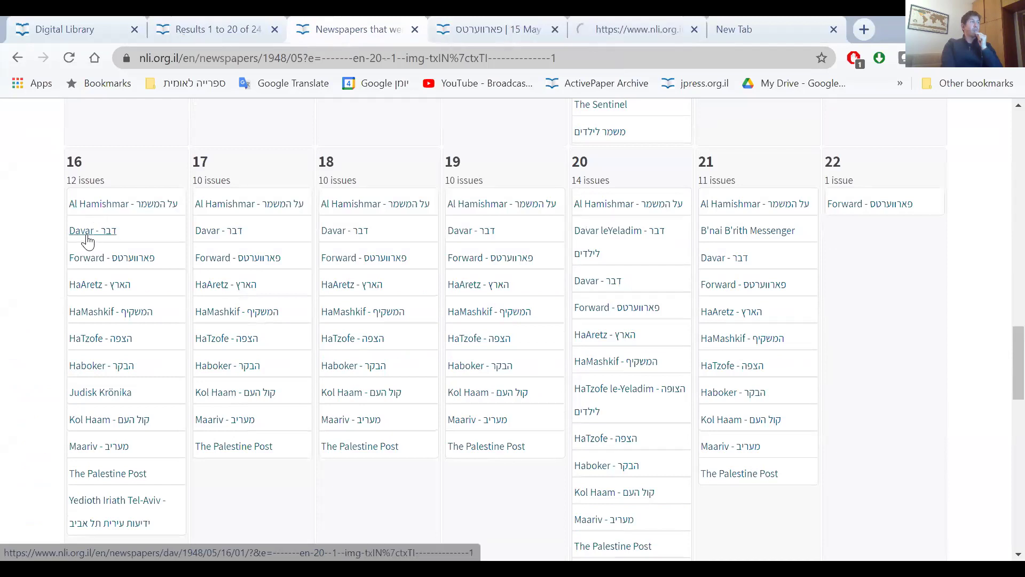
middle_click(84, 231)
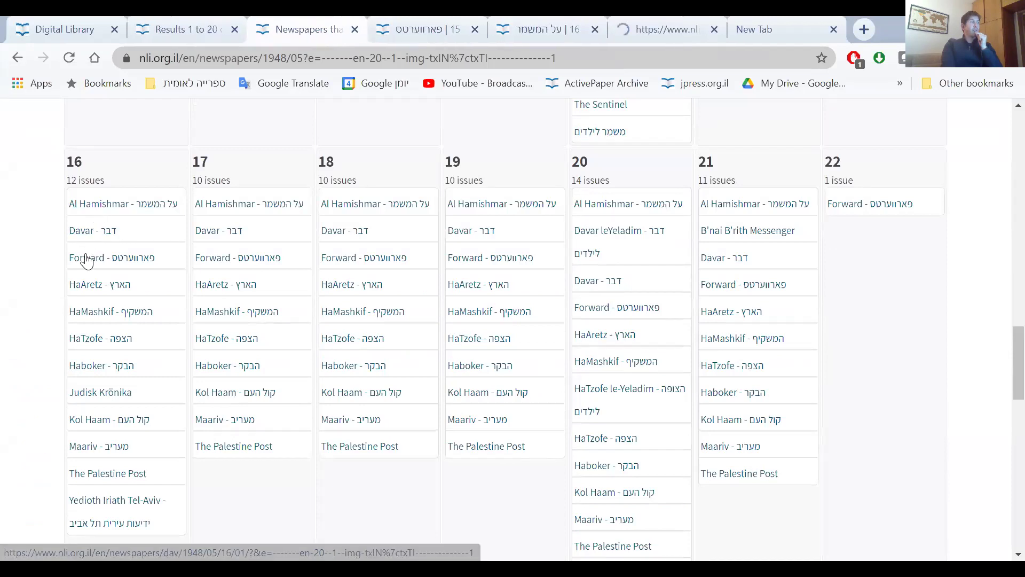
middle_click(81, 285)
middle_click(85, 312)
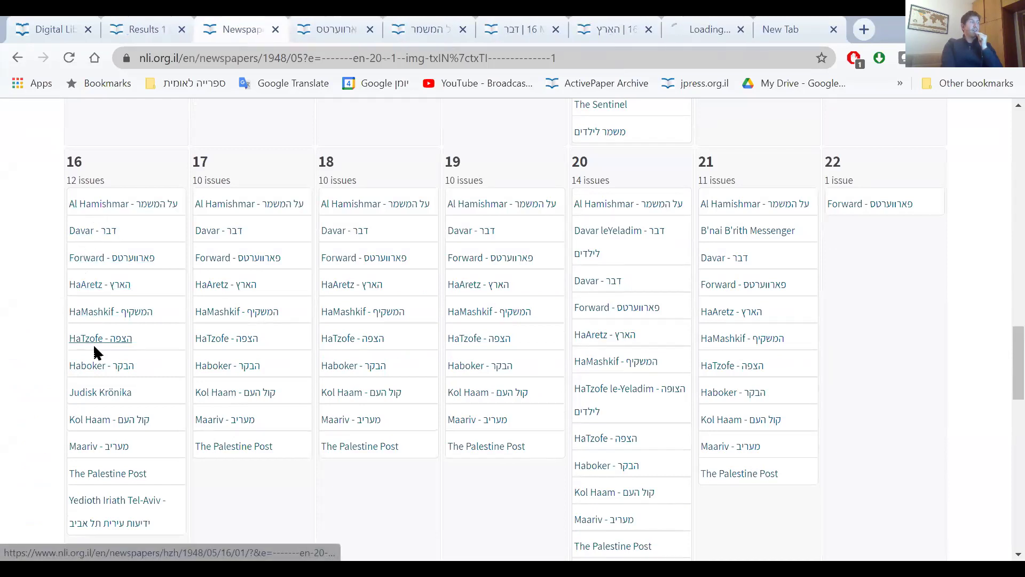
middle_click(96, 368)
middle_click(96, 367)
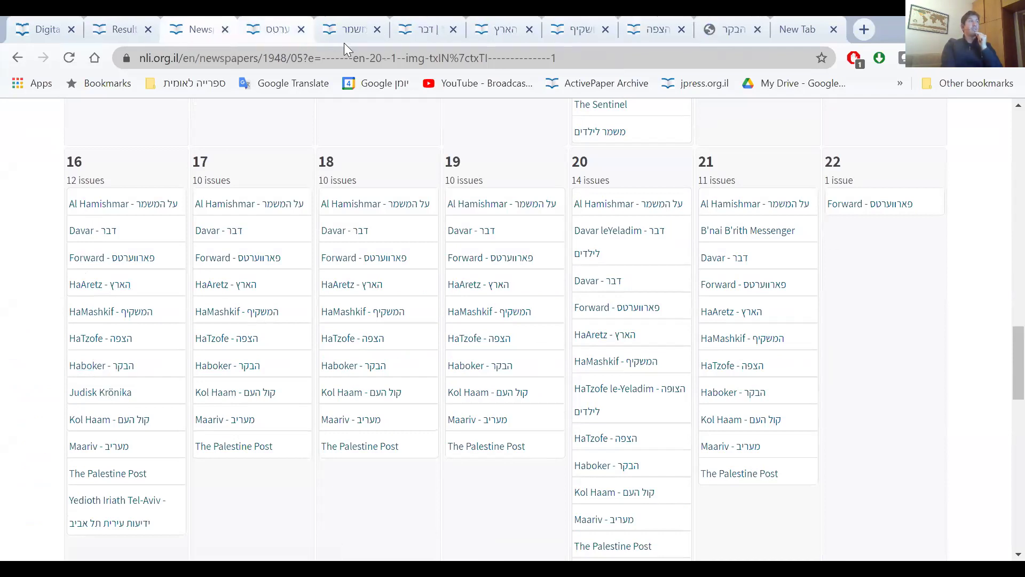
View the Davar and HaAretz 16 May 1948 tabs, then return to the England results and move to the next tab.
key("ctrl+Tab")
key("ctrl+Tab")
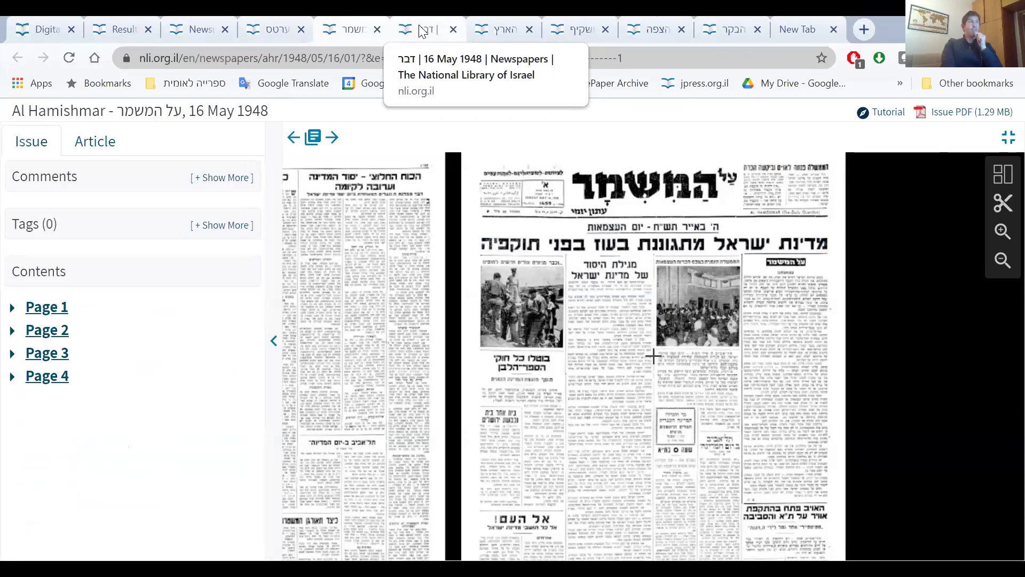
left_click(421, 32)
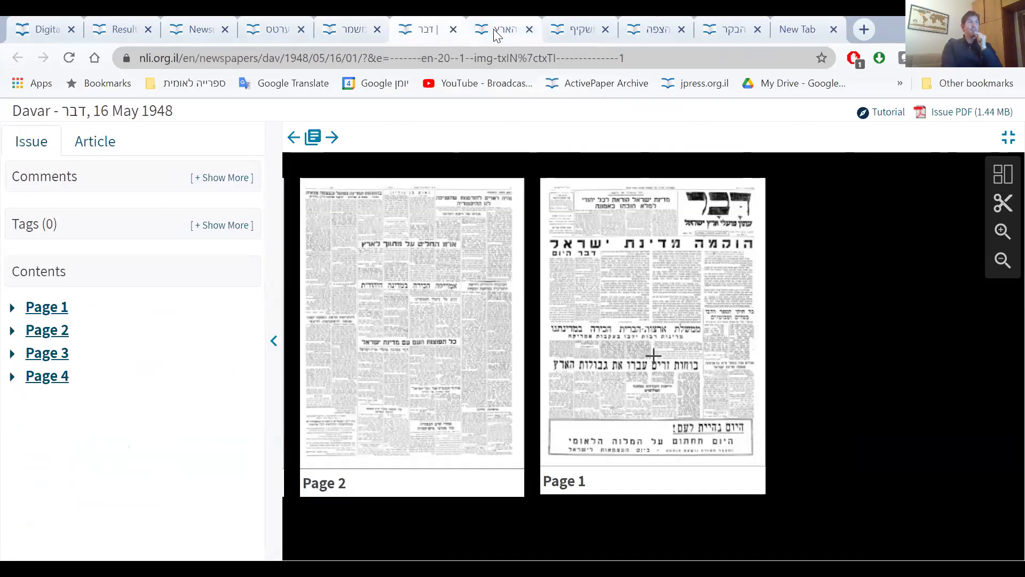
left_click(494, 29)
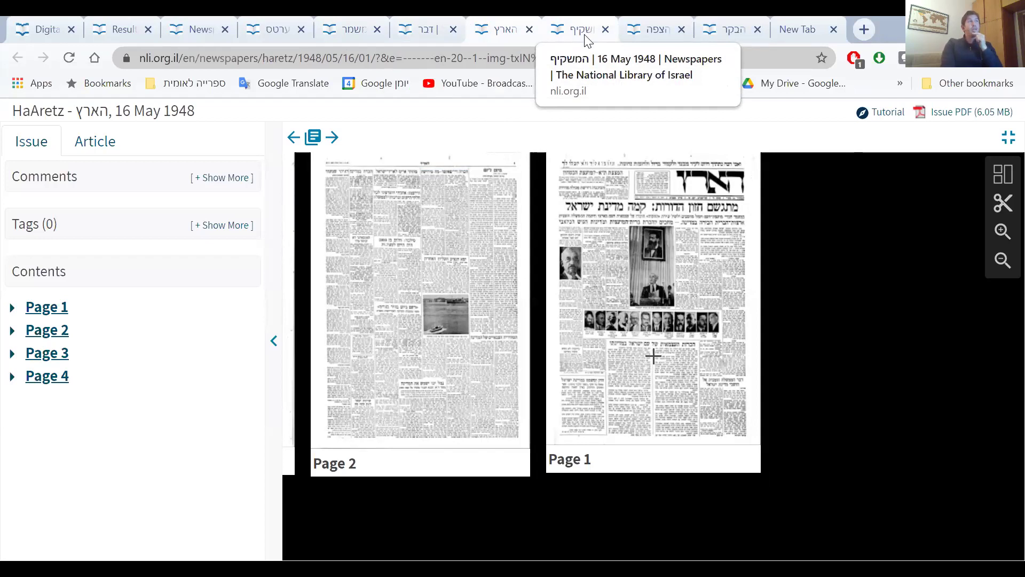
left_click(130, 29)
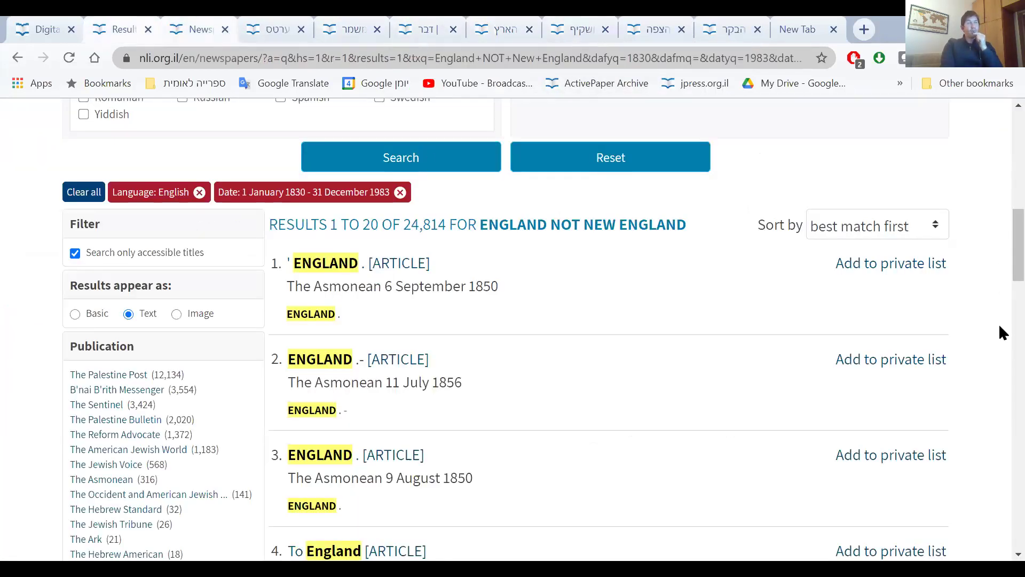
key("ctrl+Tab")
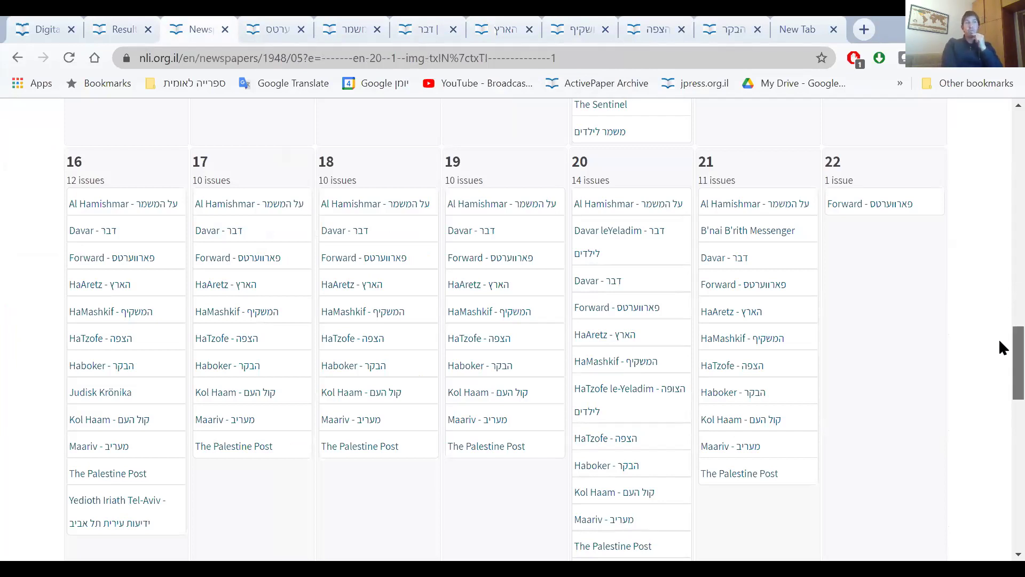
scroll(1000, 327, "up", 2)
scroll(1001, 323, "up", 2)
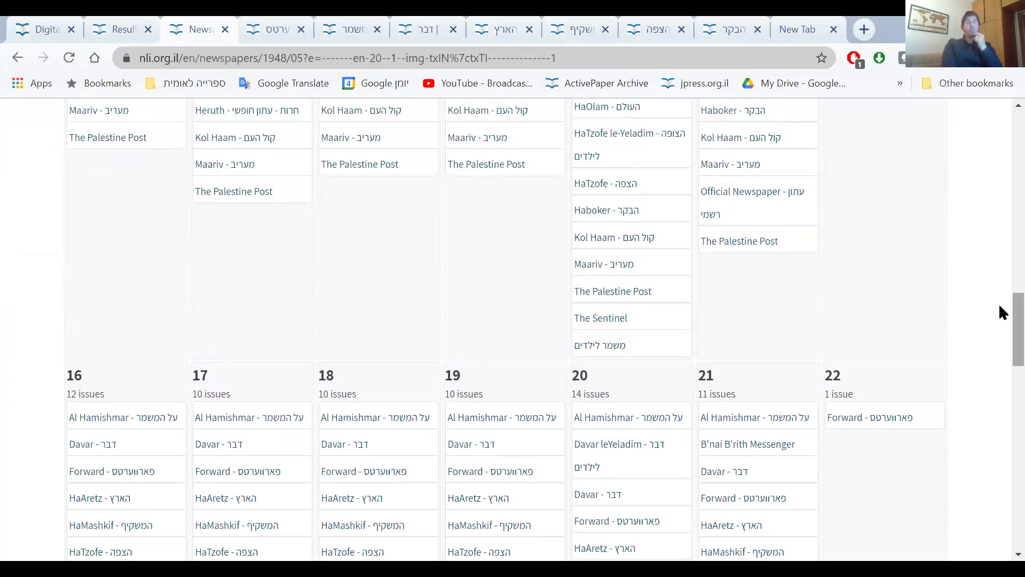
scroll(999, 303, "up", 10)
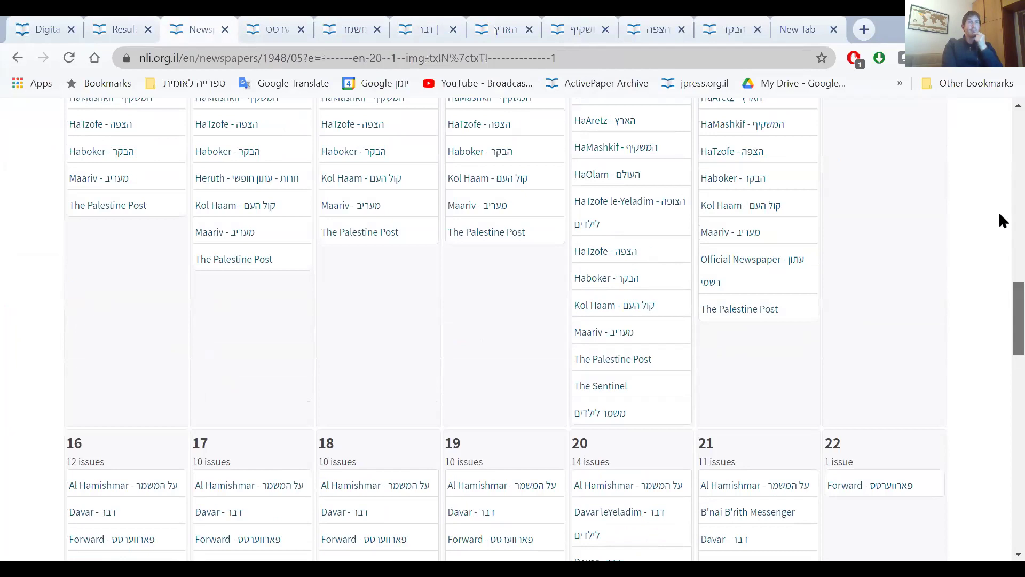
scroll(1001, 152, "up", 10)
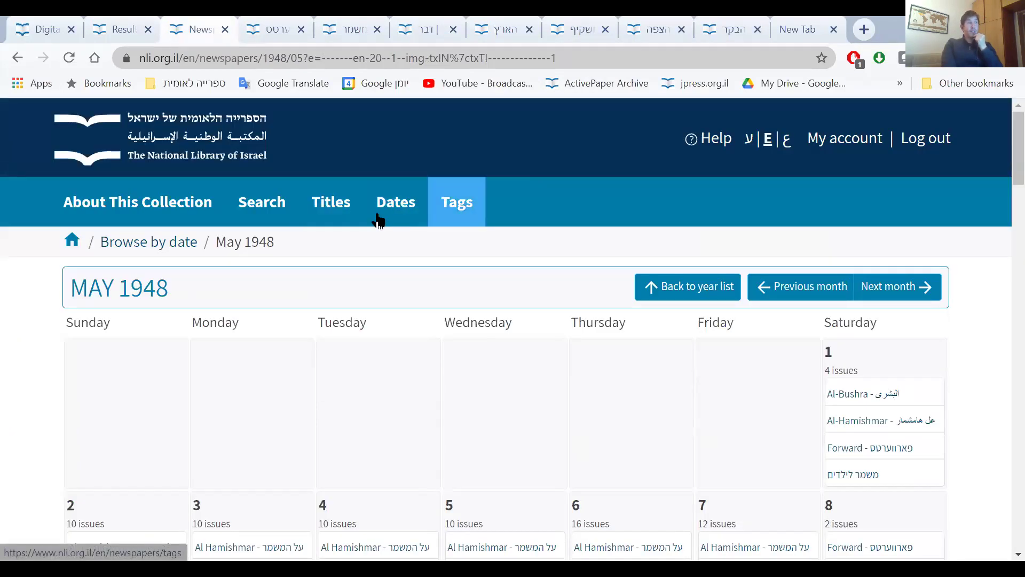
Open Browse tags and scroll through tags such as Parita - פאריטה (62) and Morocco (1).
left_click(457, 212)
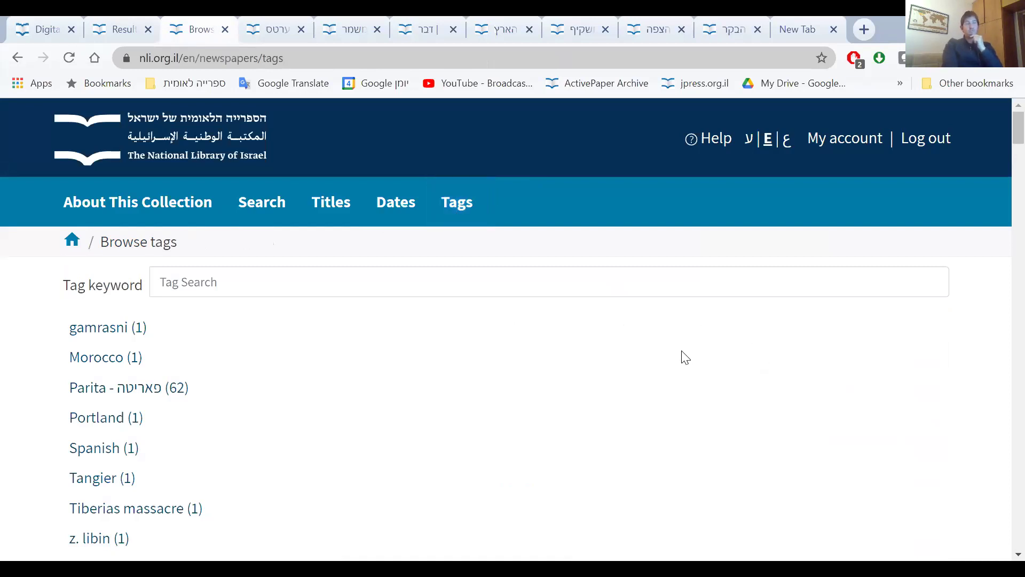
scroll(688, 361, "down", 1)
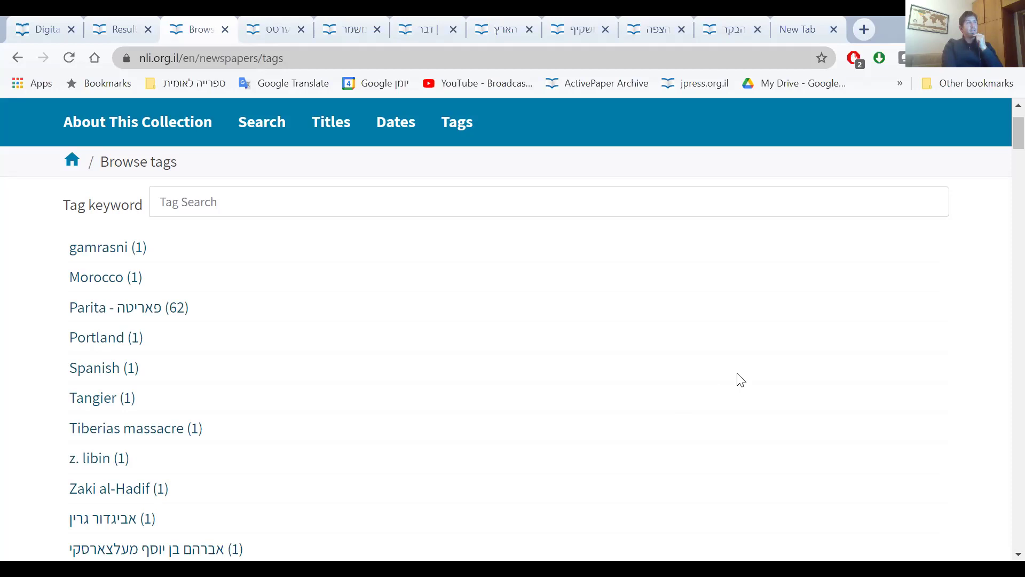
scroll(741, 382, "down", 2)
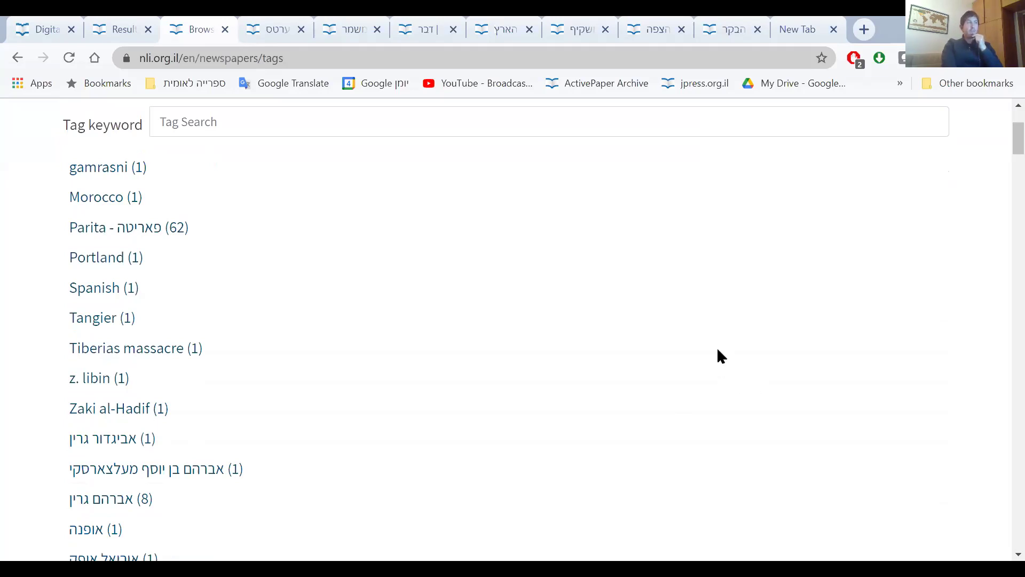
scroll(718, 353, "up", 3)
left_click(353, 290)
key("alt+Left")
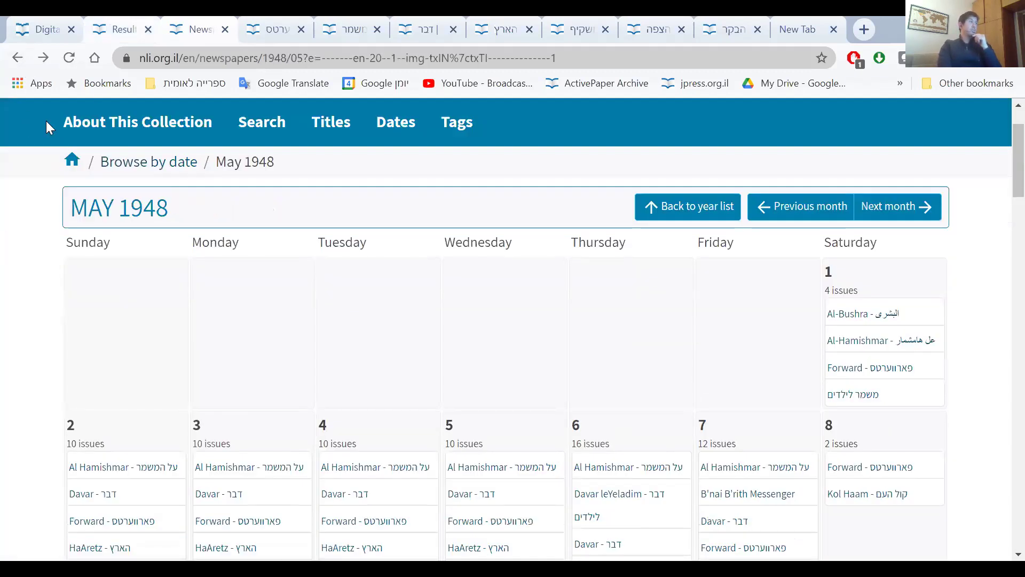
left_click(17, 57)
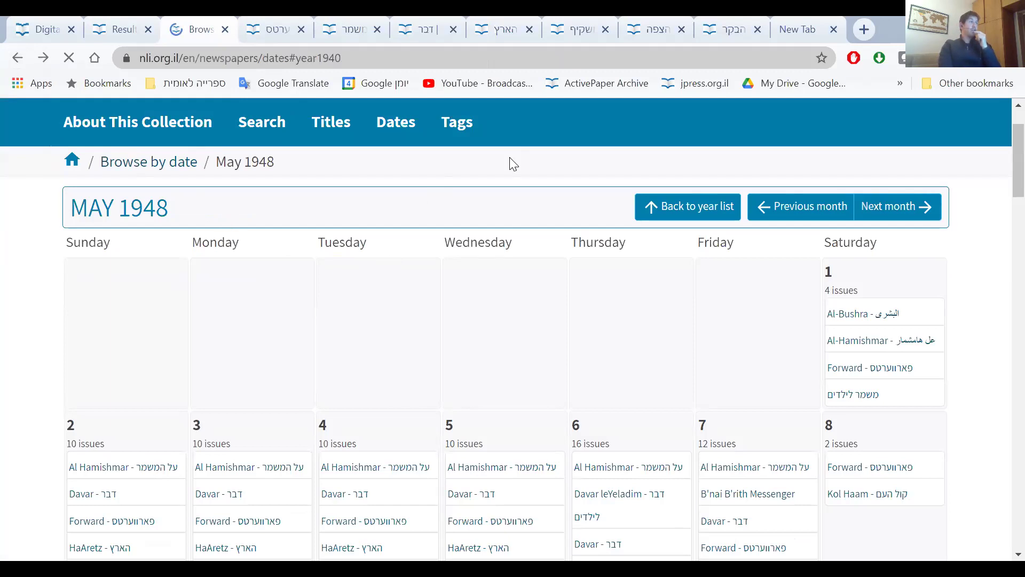
scroll(579, 229, "up", 20)
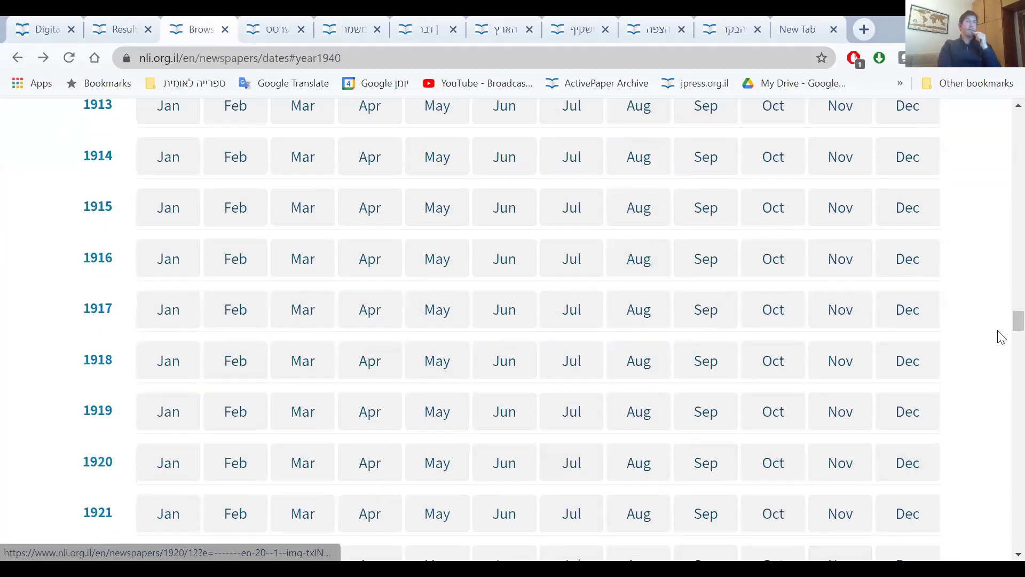
scroll(915, 210, "up", 20)
left_click(457, 208)
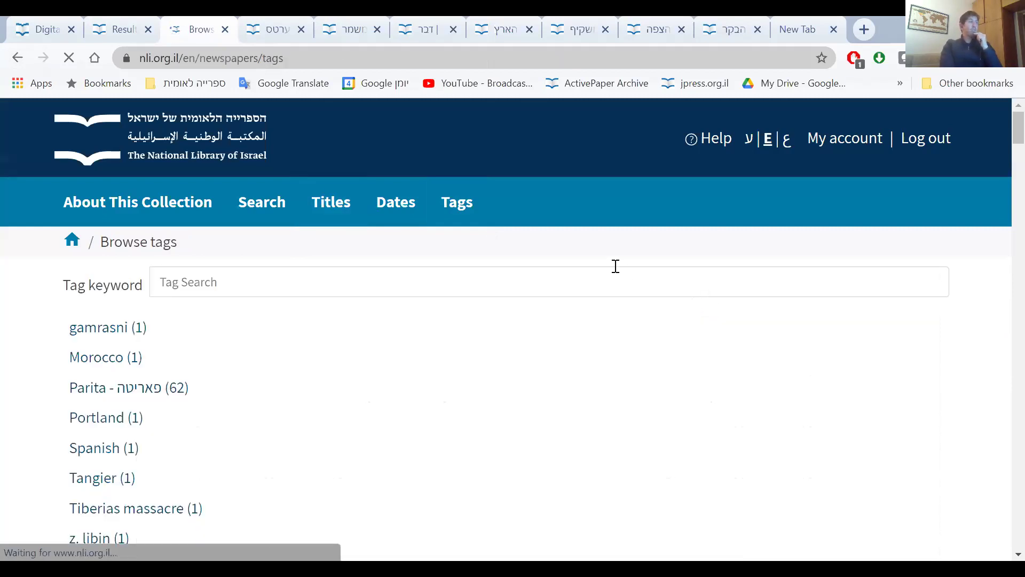
scroll(812, 398, "down", 5)
scroll(815, 397, "down", 3)
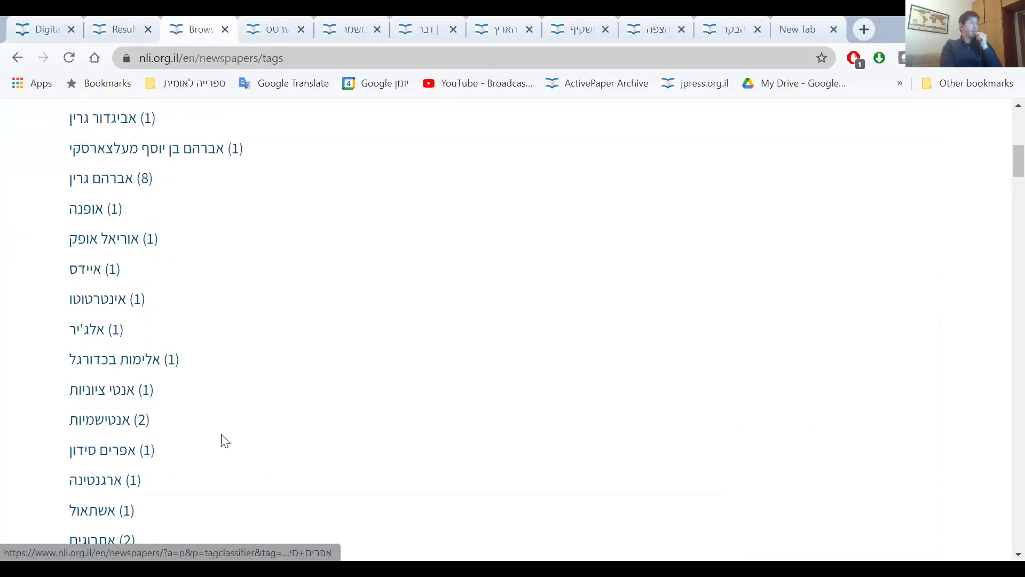
scroll(224, 440, "up", 8)
left_click(216, 278)
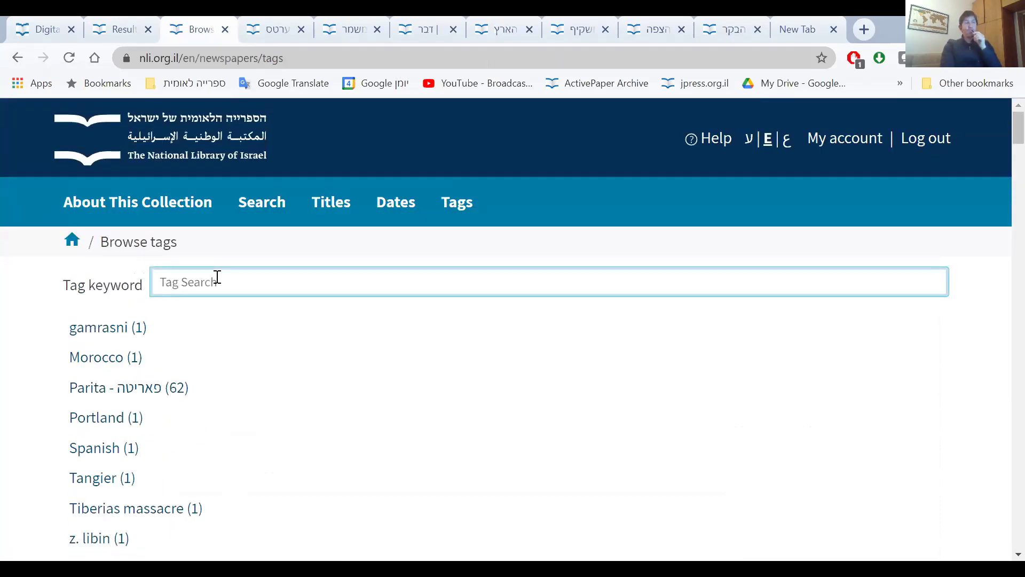
Filter the Tag Search box with 'חיפ' after clearing a stray letter.
type("f")
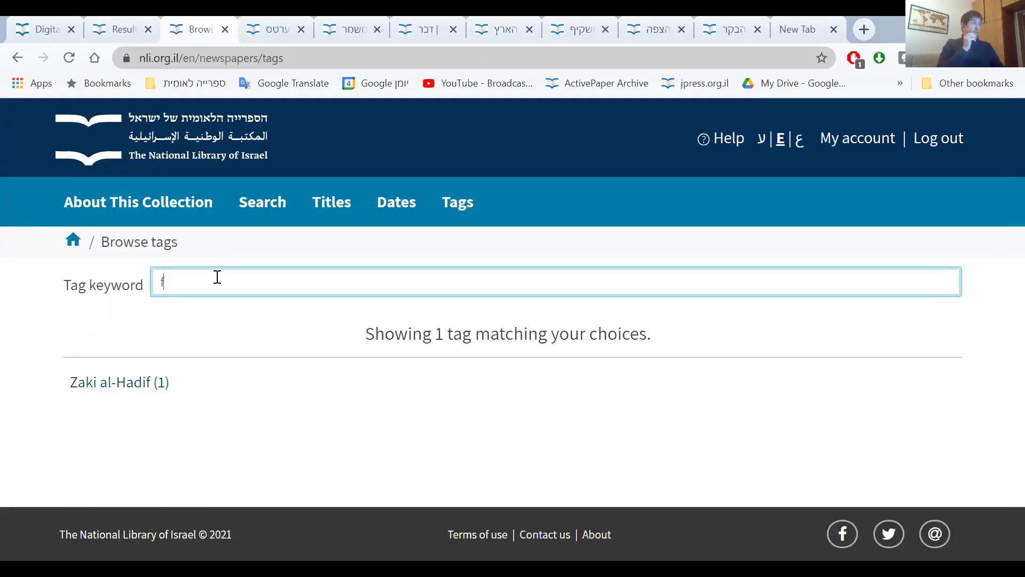
key("BackSpace")
type("חי")
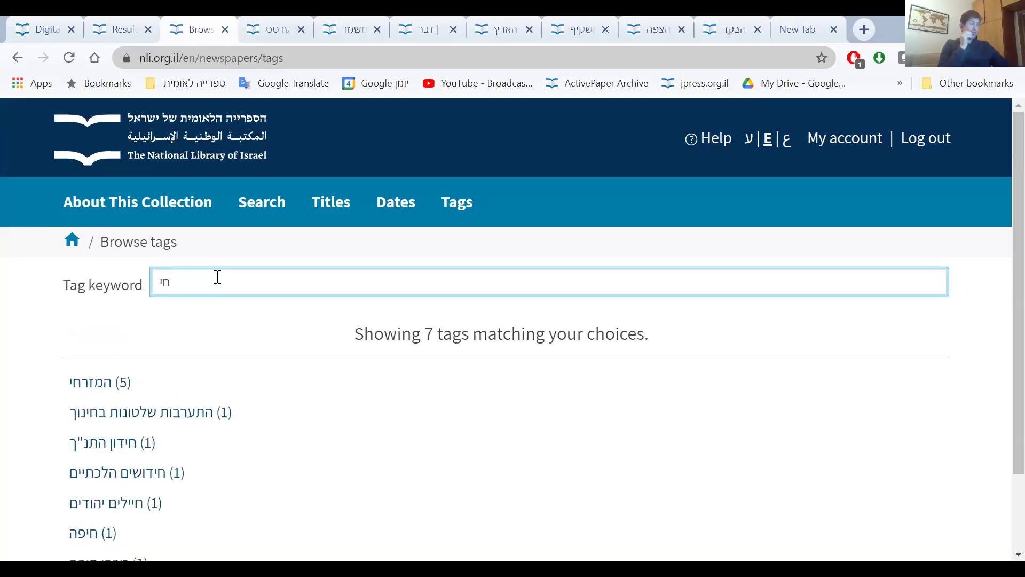
type("פ")
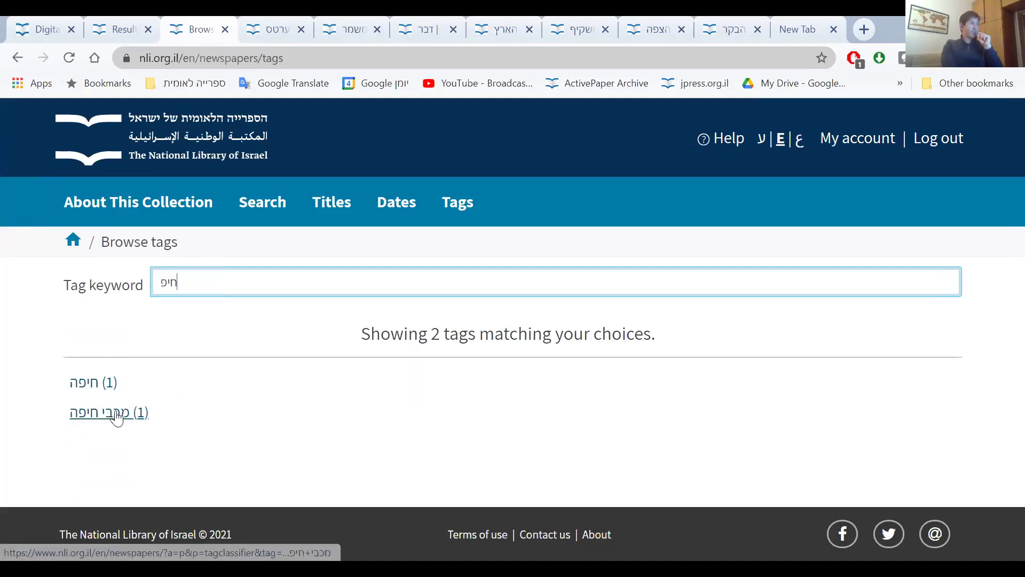
Open the חיפה tag page and its Haboker 7 August 1951 section, then zoom into the page.
left_click(87, 383)
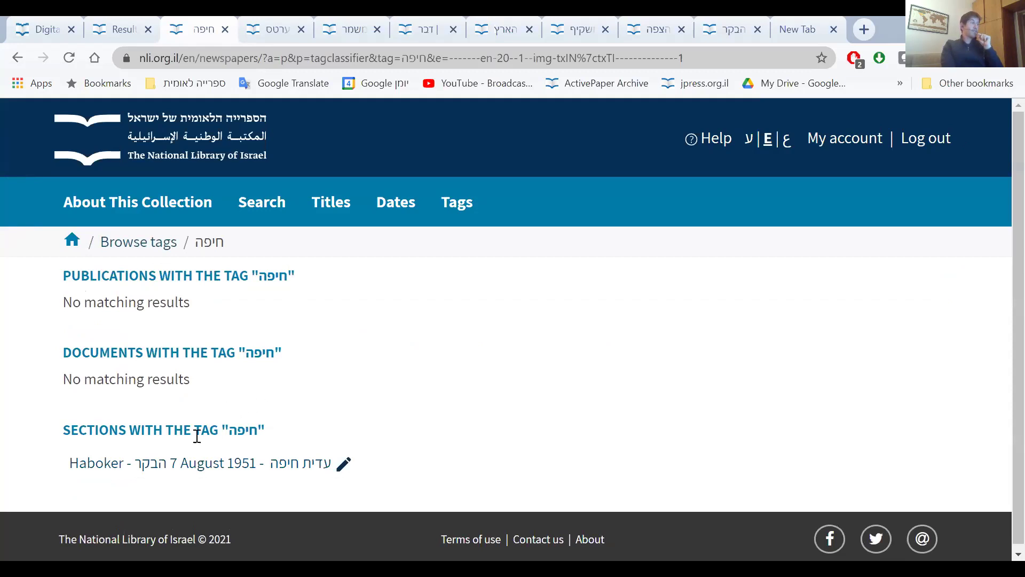
scroll(200, 414, "down", 1)
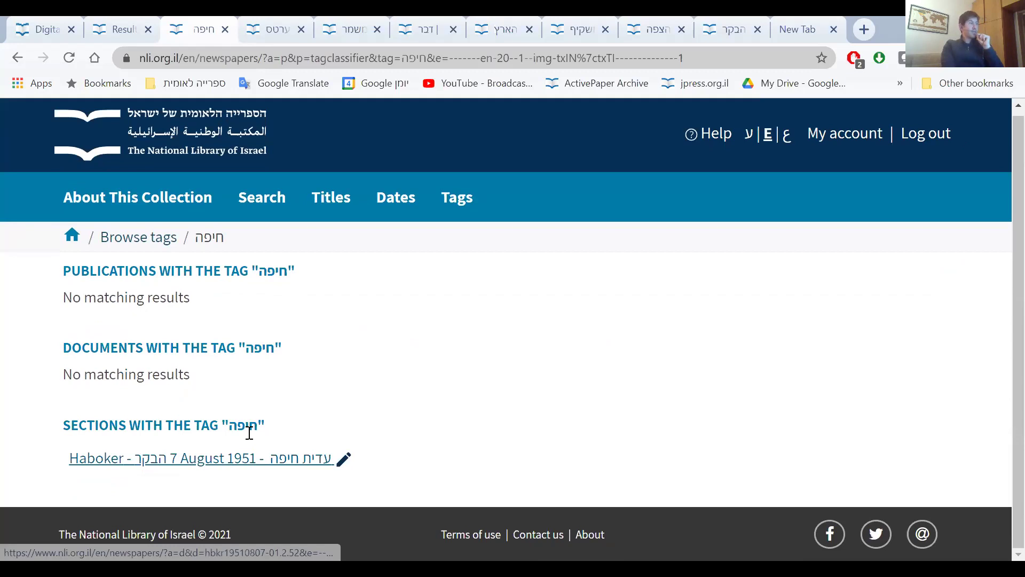
key("Tab")
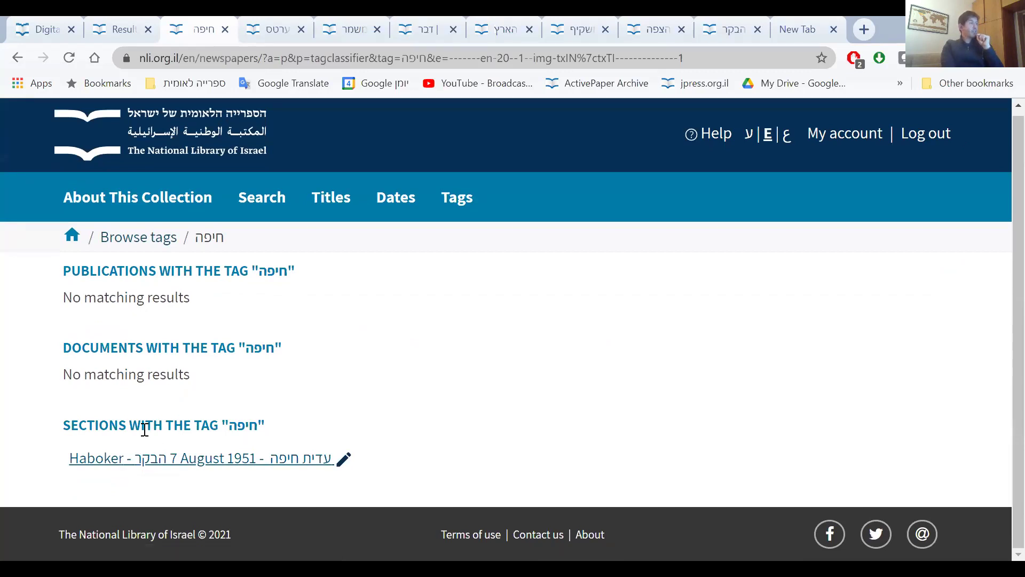
key("Return")
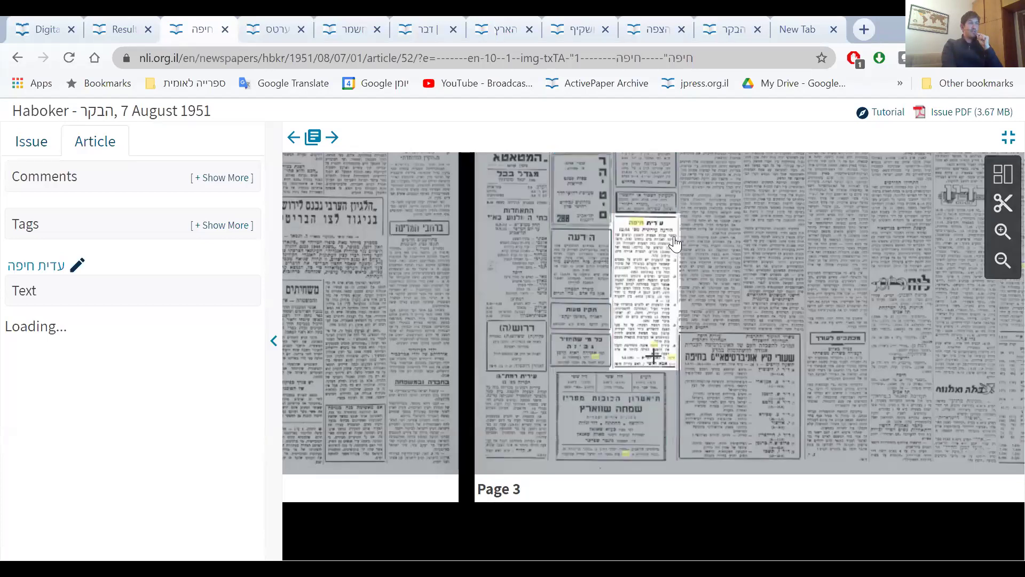
left_click(652, 355)
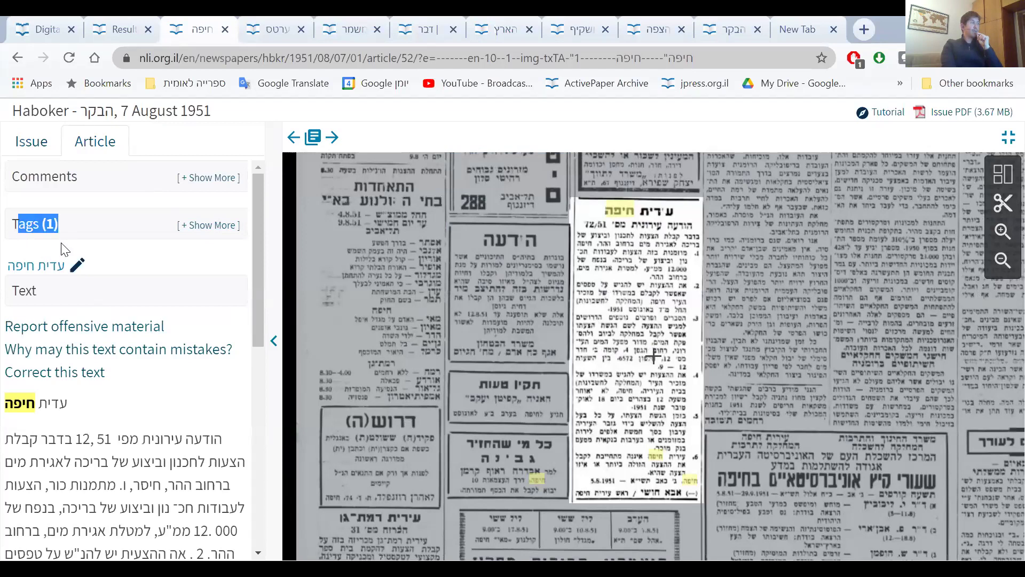
Expand the article's tags to show חיפה, then pan the page and select another article.
left_click(197, 225)
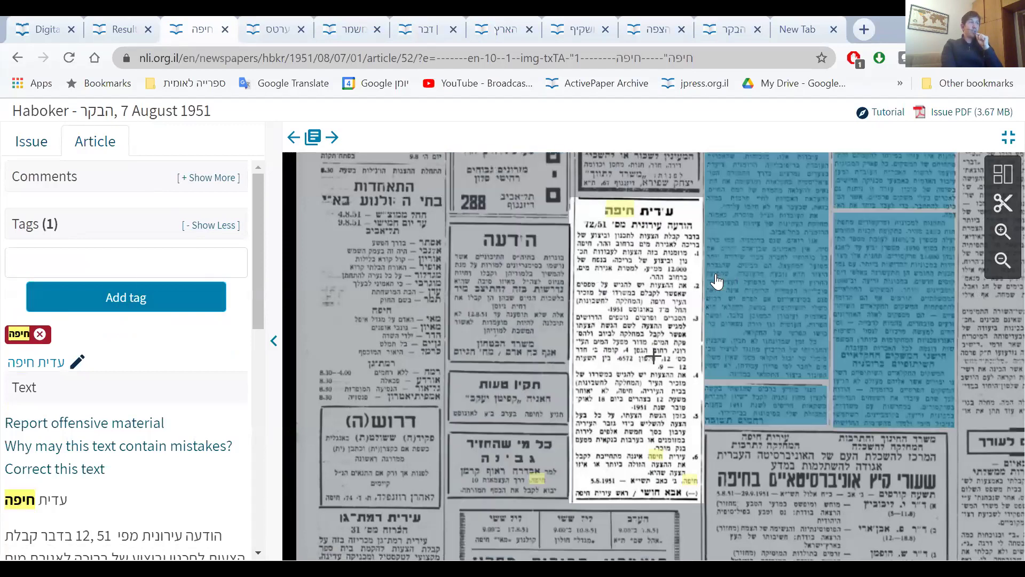
left_click_drag(716, 279, 572, 259)
scroll(549, 337, "down", 3)
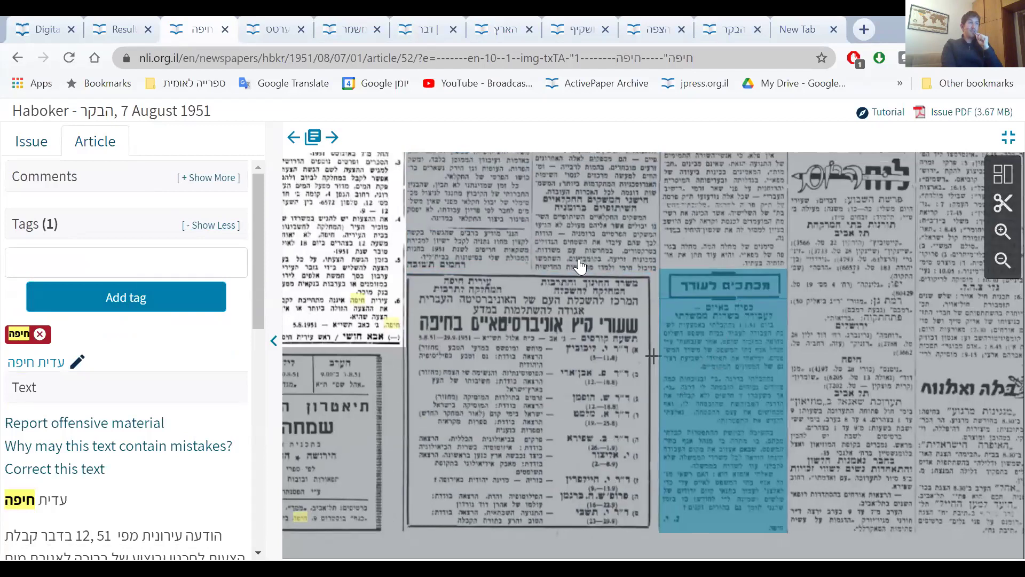
scroll(528, 309, "up", 2)
scroll(670, 338, "up", 3)
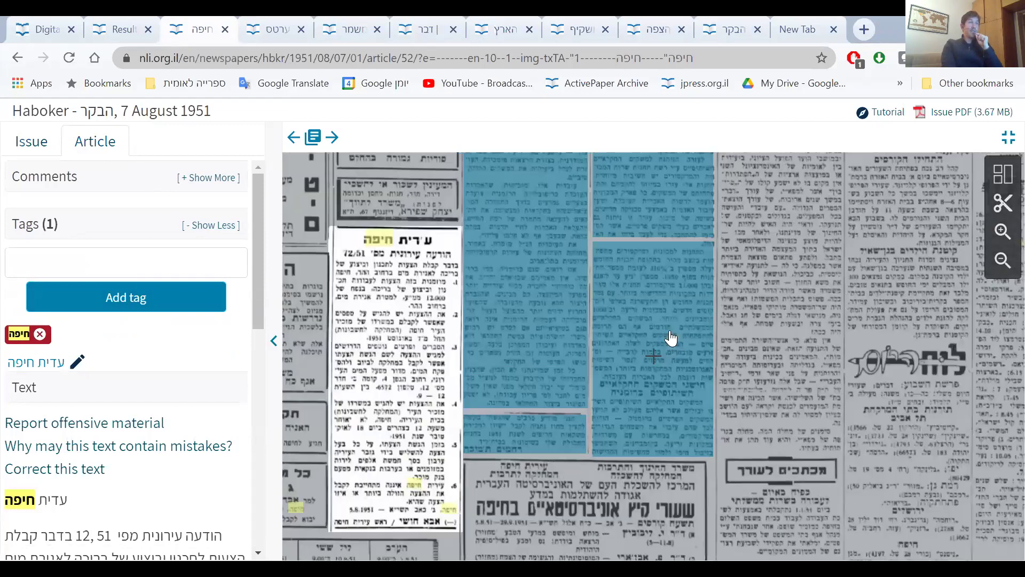
scroll(800, 395, "up", 2)
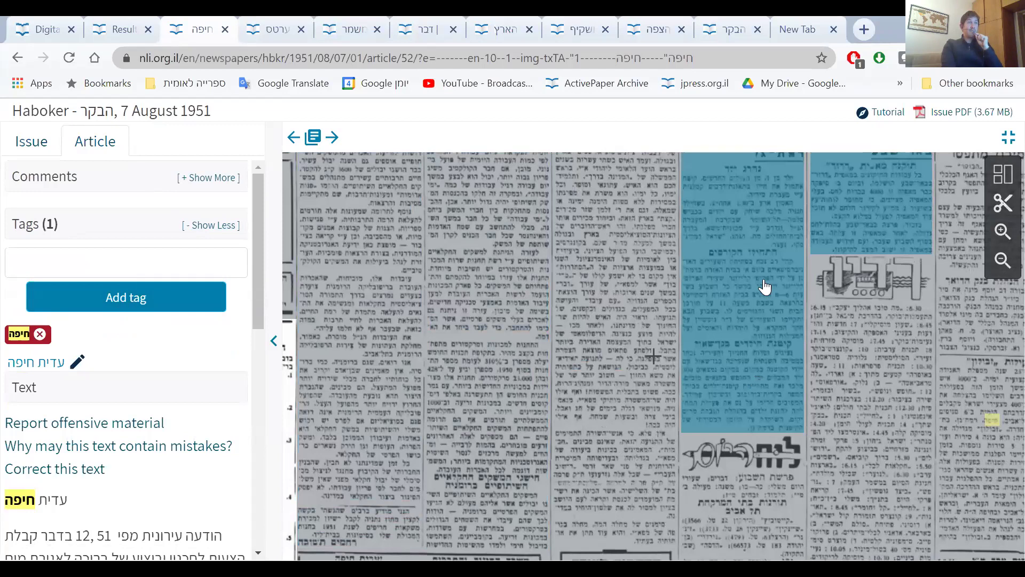
scroll(710, 320, "up", 3)
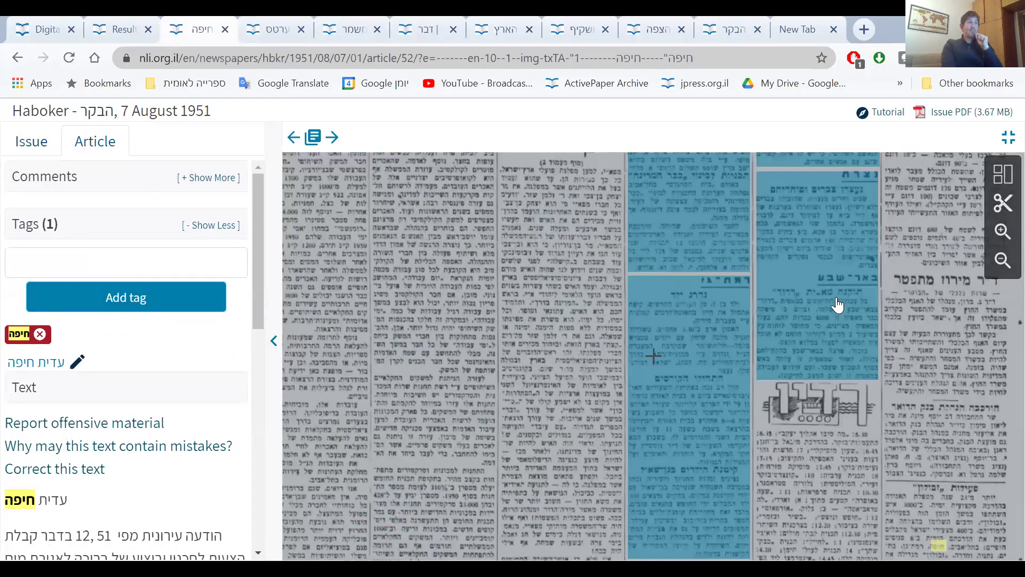
left_click(837, 305)
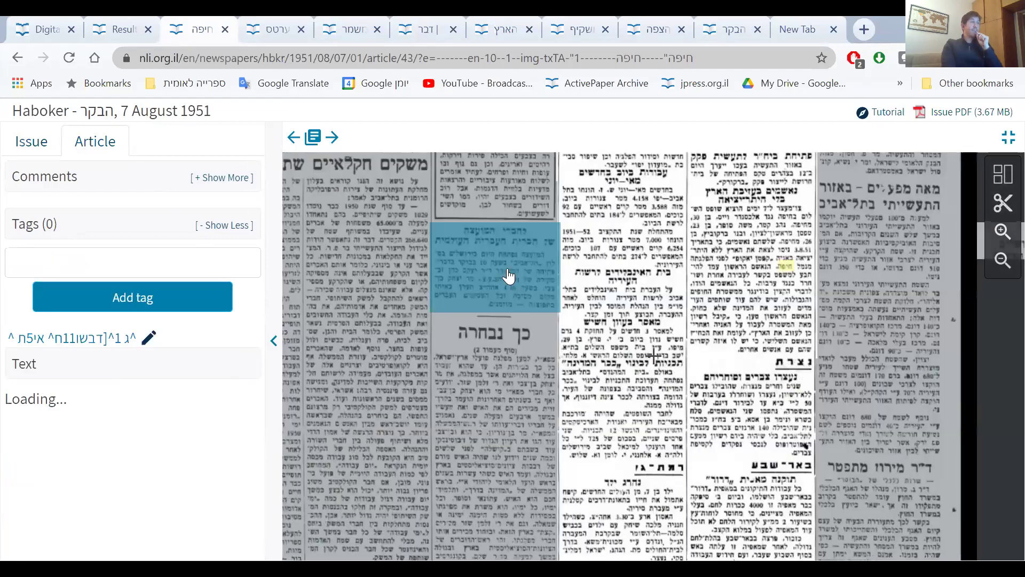
Tag the selected Haboker article 'הברית העברית העולמית', exit full-screen, and go to My account.
left_click(508, 273)
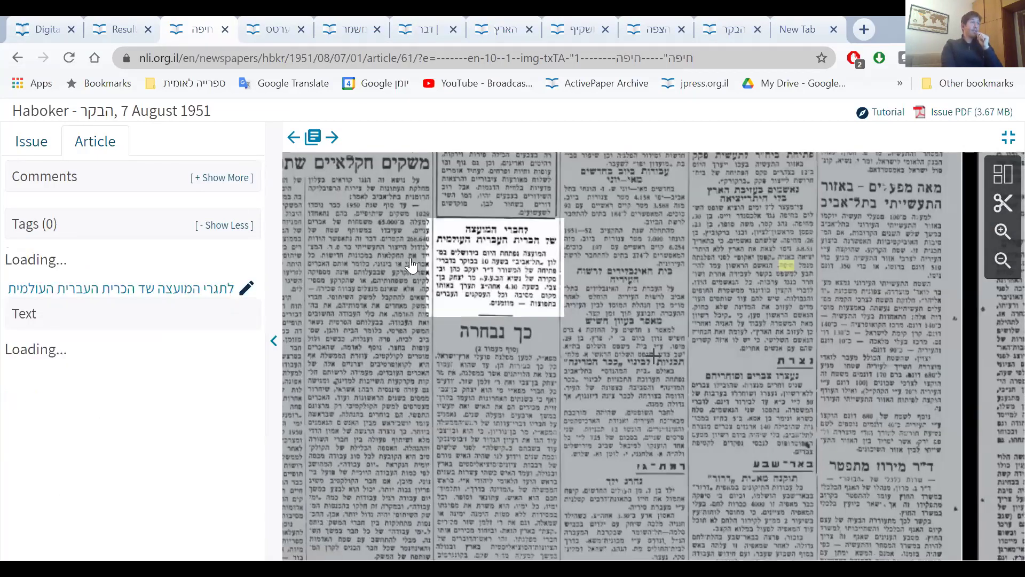
left_click(191, 252)
type("הב")
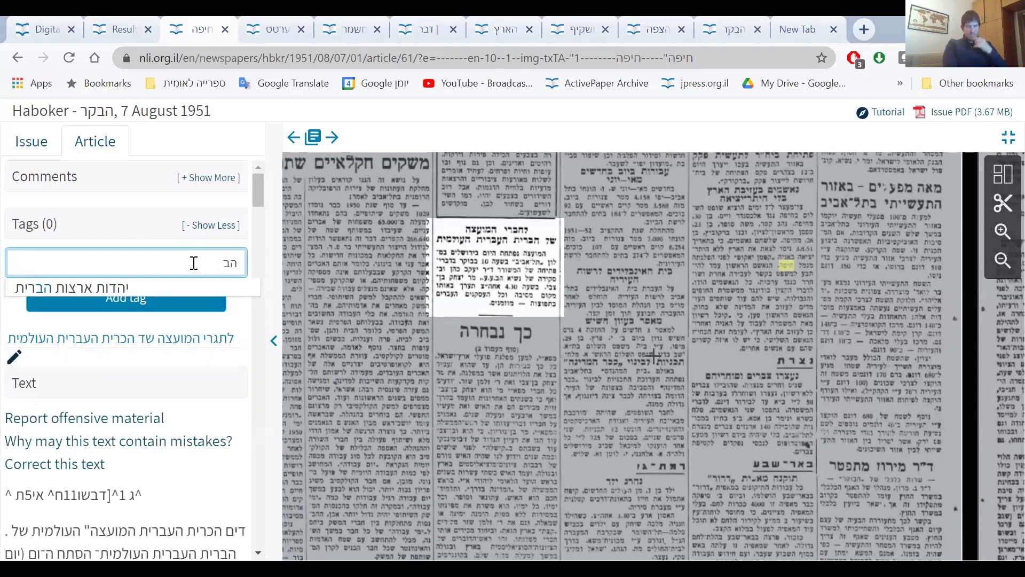
type("רית העברית העול")
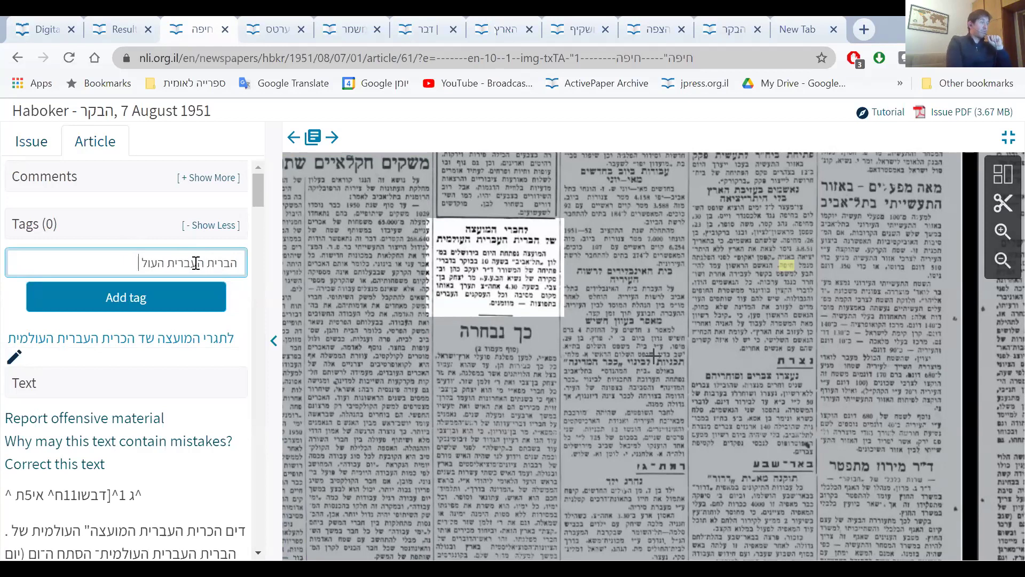
type("ת")
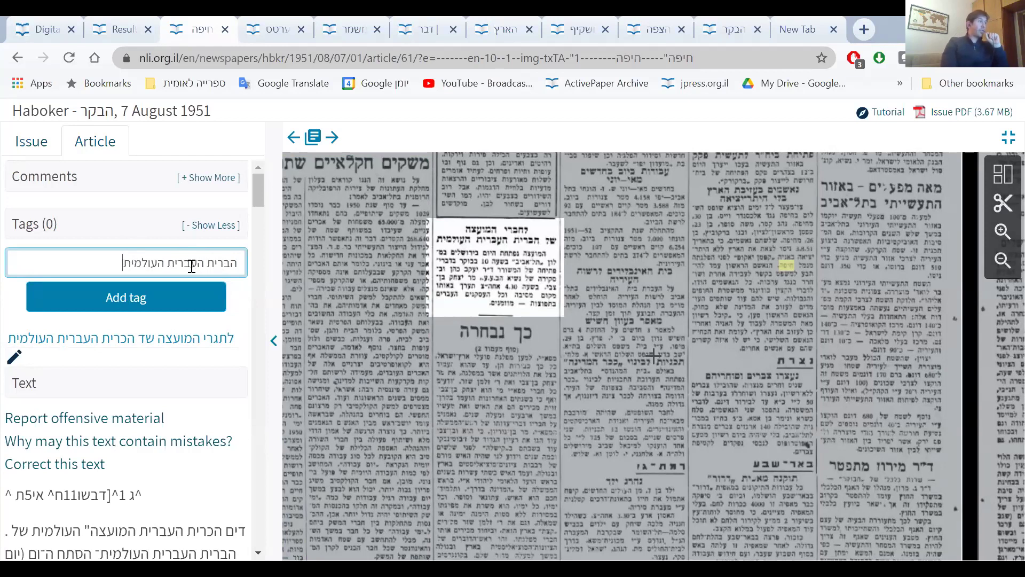
left_click(172, 297)
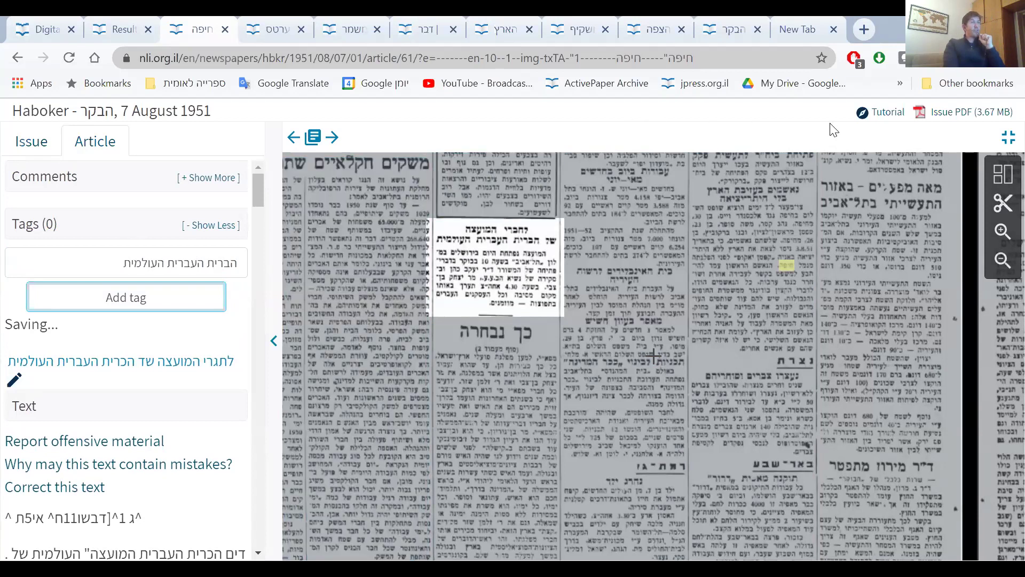
left_click(1002, 138)
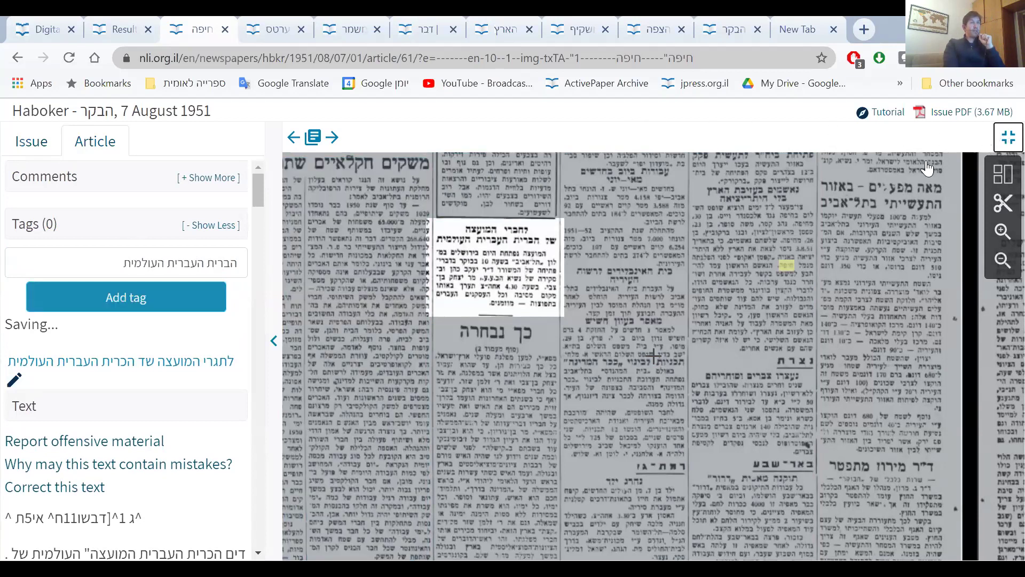
left_click(864, 144)
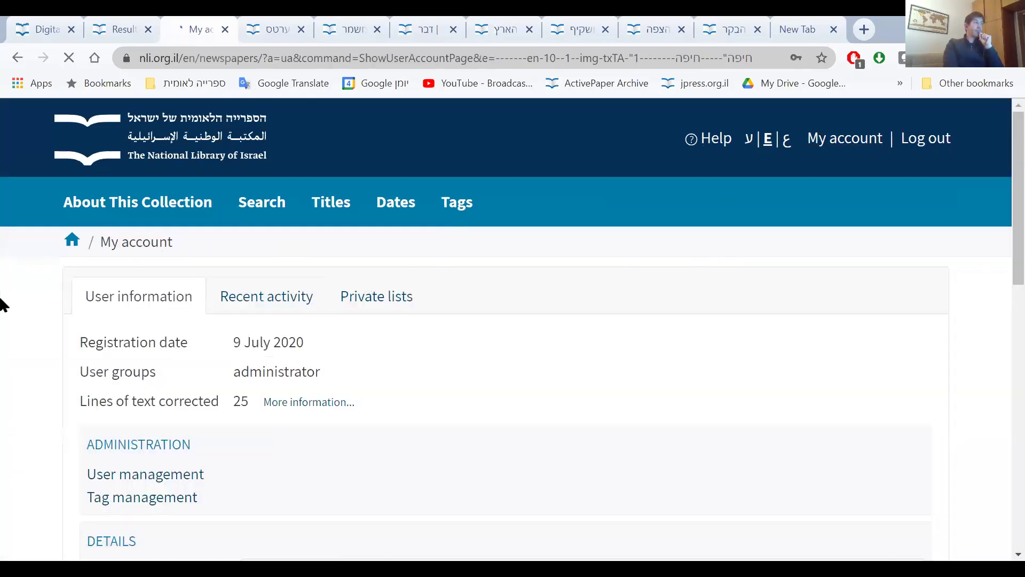
Scroll through the User information tab's name, e-mail and password sections, then back to the top.
scroll(17, 291, "down", 2)
scroll(48, 315, "down", 3)
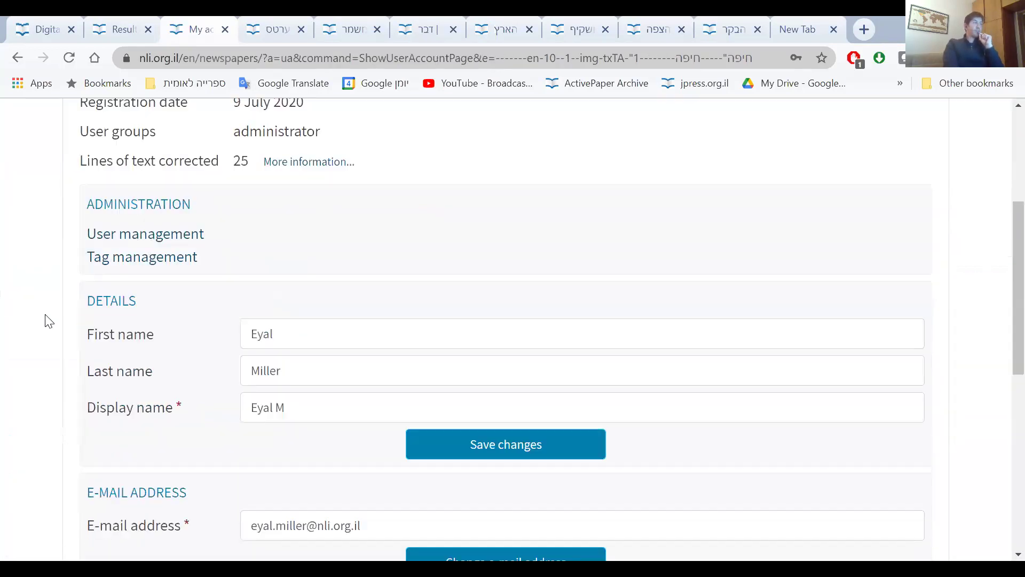
scroll(63, 346, "down", 3)
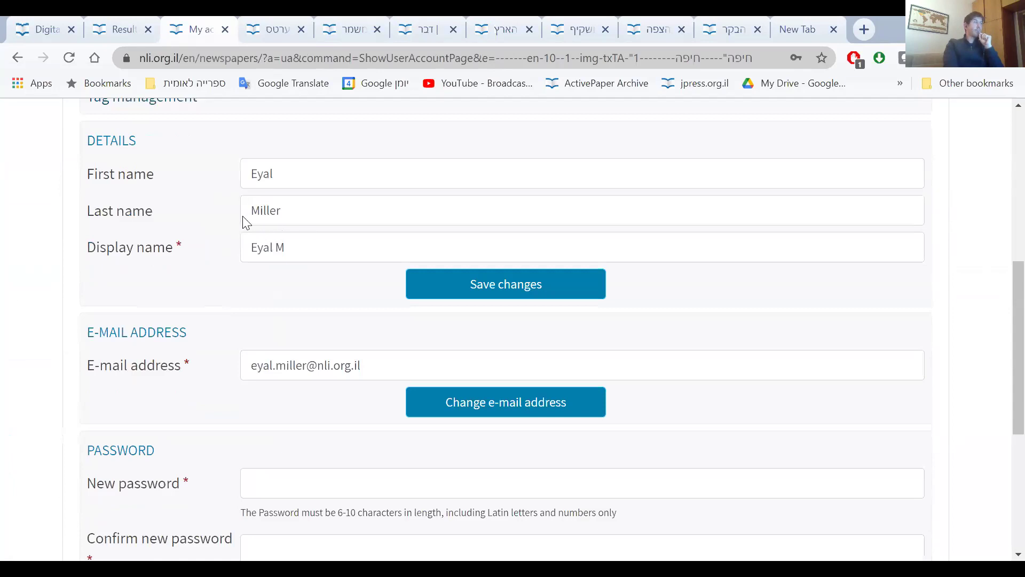
scroll(224, 380, "down", 1)
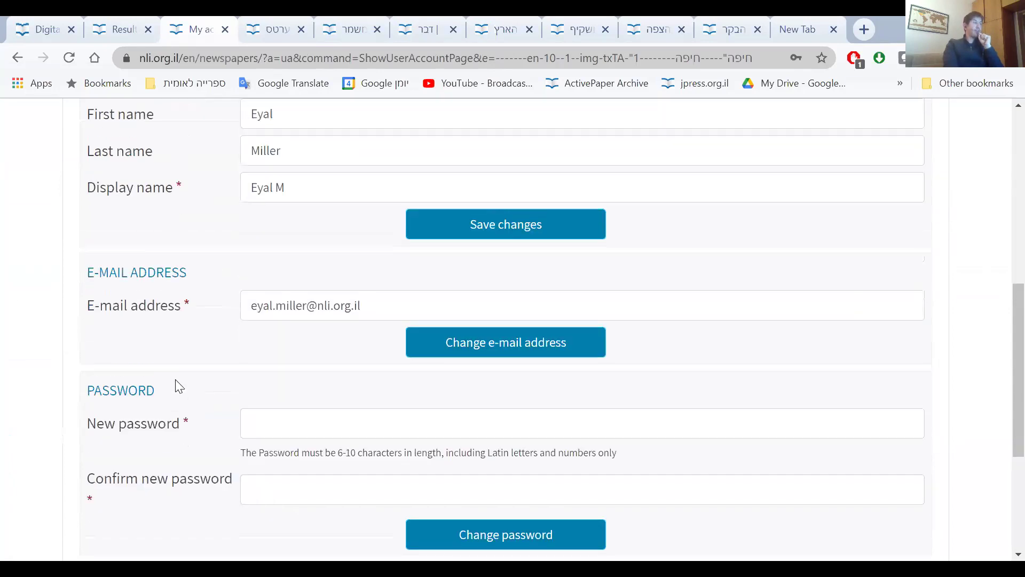
scroll(177, 384, "up", 9)
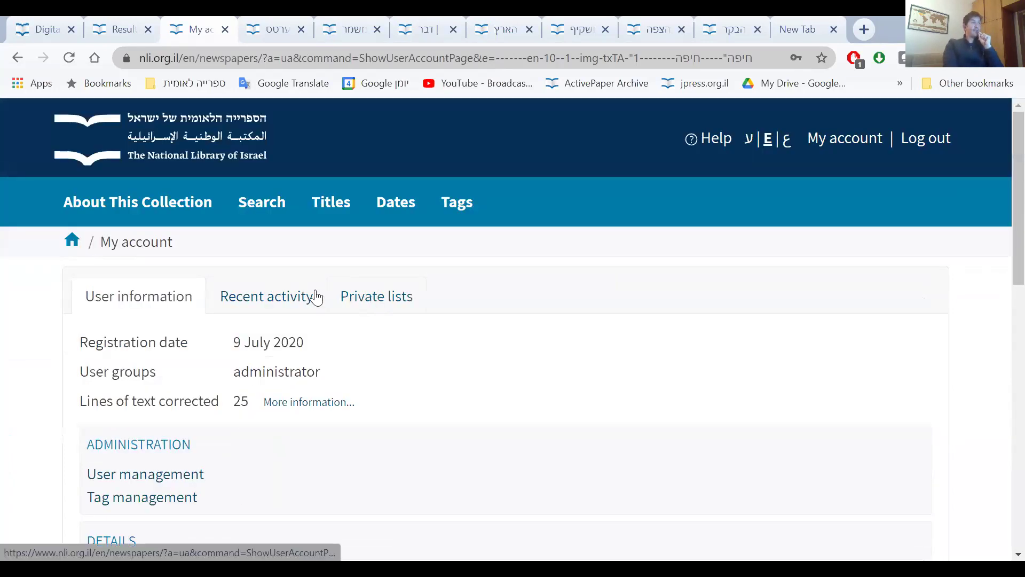
Switch to Recent activity and expand, review, then collapse the Recently searched list.
left_click(268, 304)
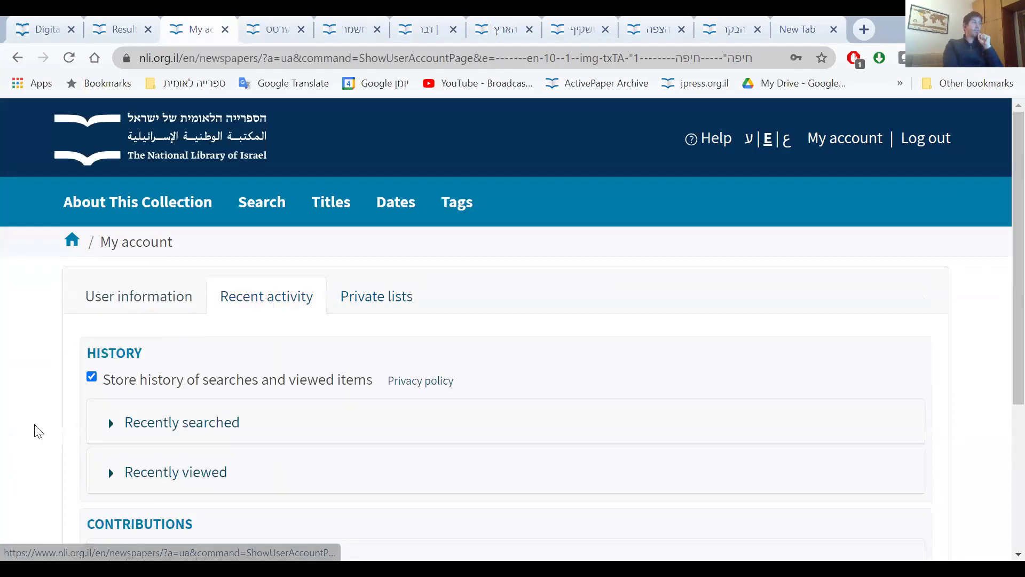
scroll(34, 427, "down", 4)
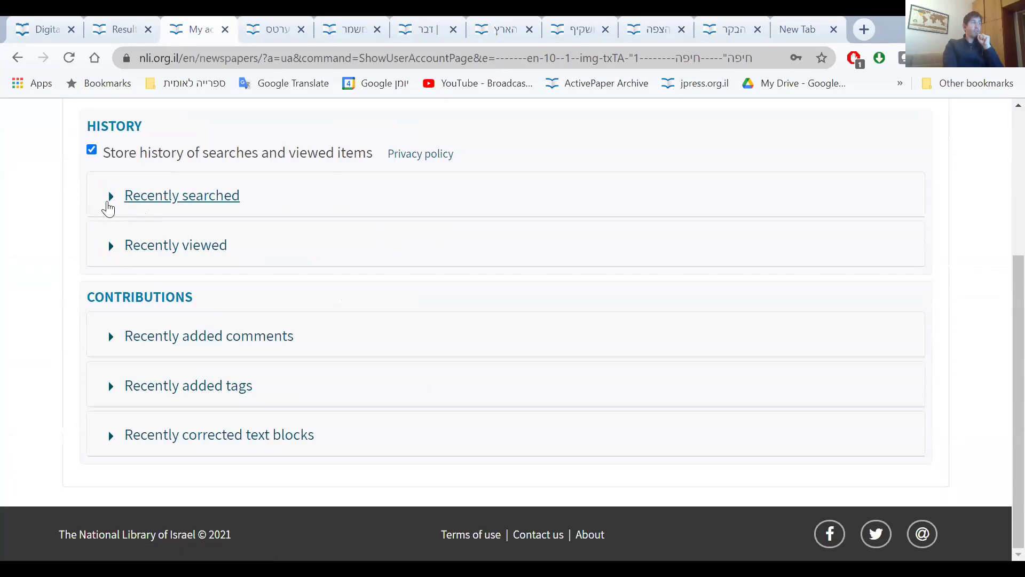
left_click(109, 209)
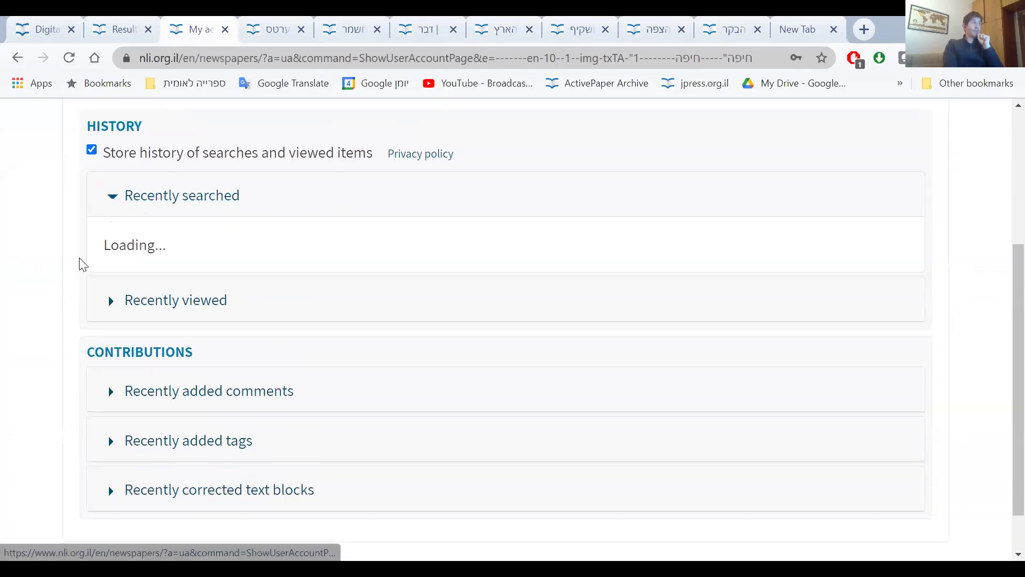
scroll(81, 292, "down", 2)
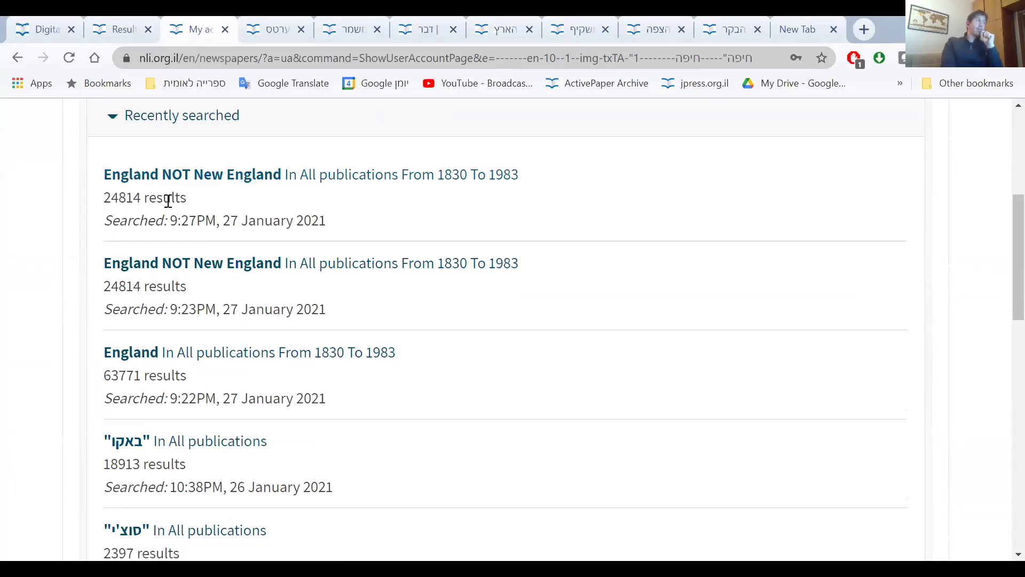
scroll(134, 376, "down", 1)
scroll(134, 368, "down", 1)
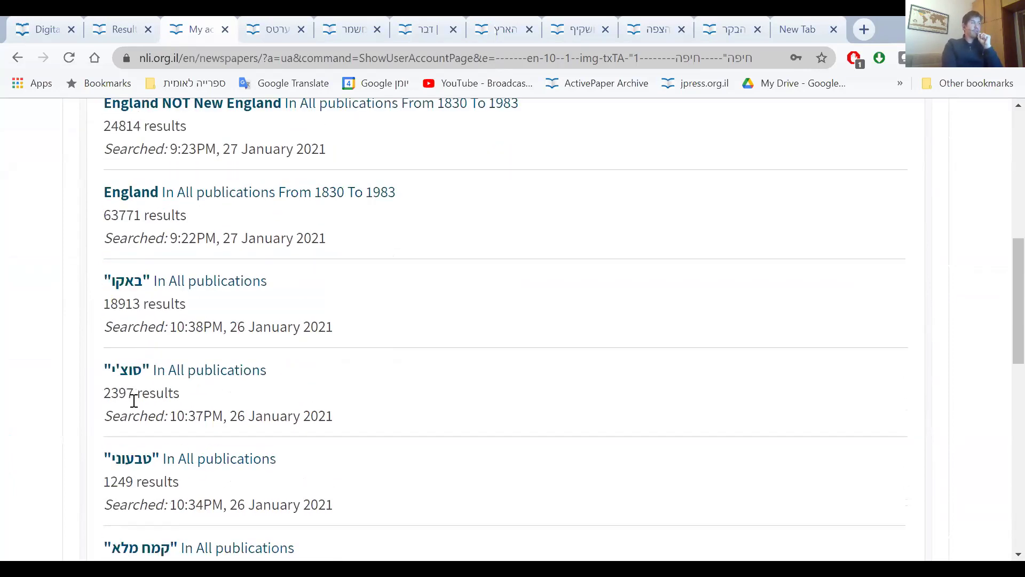
scroll(235, 414, "up", 1)
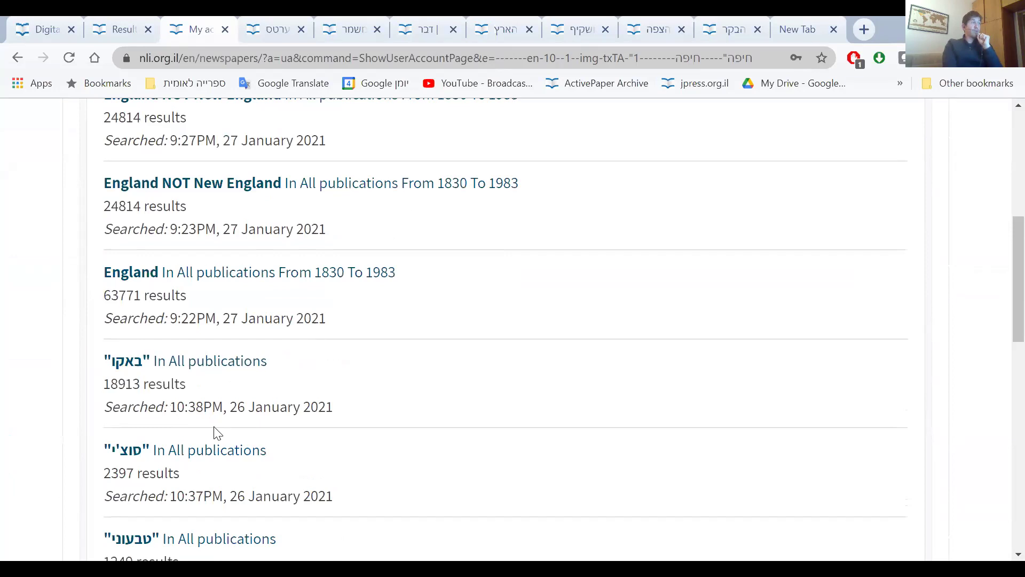
scroll(208, 430, "up", 1)
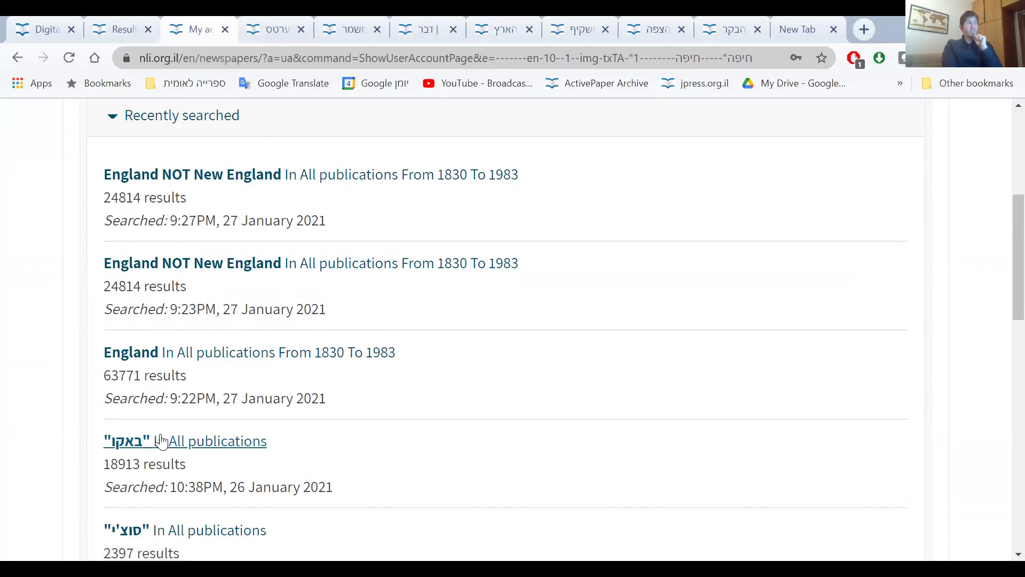
scroll(160, 438, "up", 3)
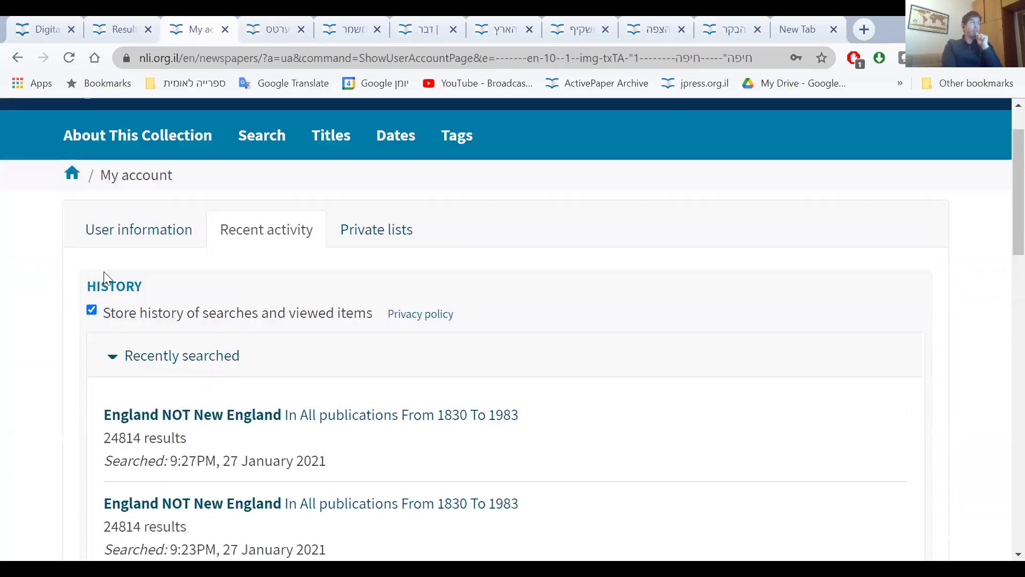
left_click(109, 357)
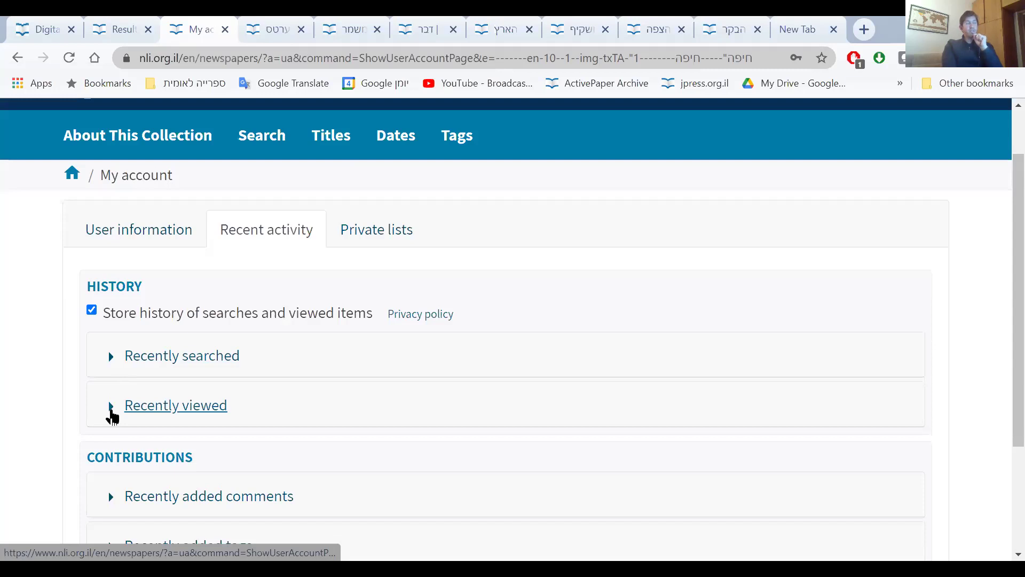
Expand and review the Recently viewed items, then collapse the list.
left_click(111, 411)
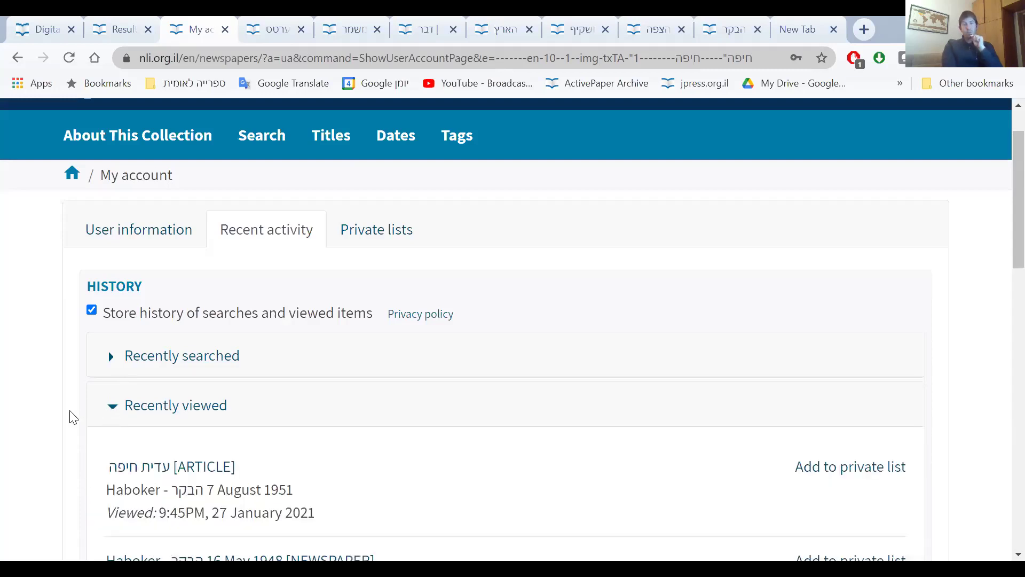
scroll(73, 417, "down", 1)
scroll(90, 415, "down", 3)
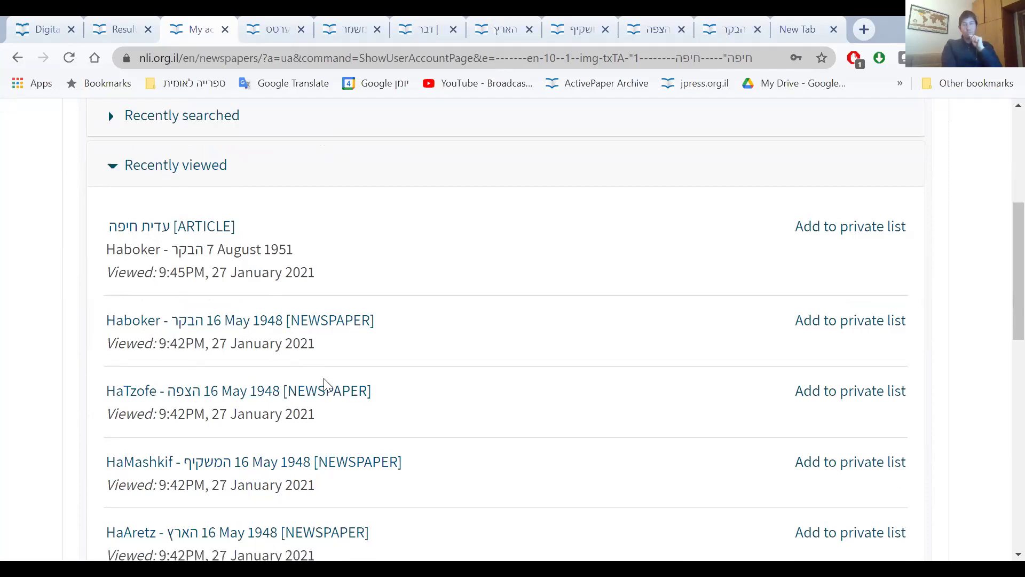
left_click(124, 180)
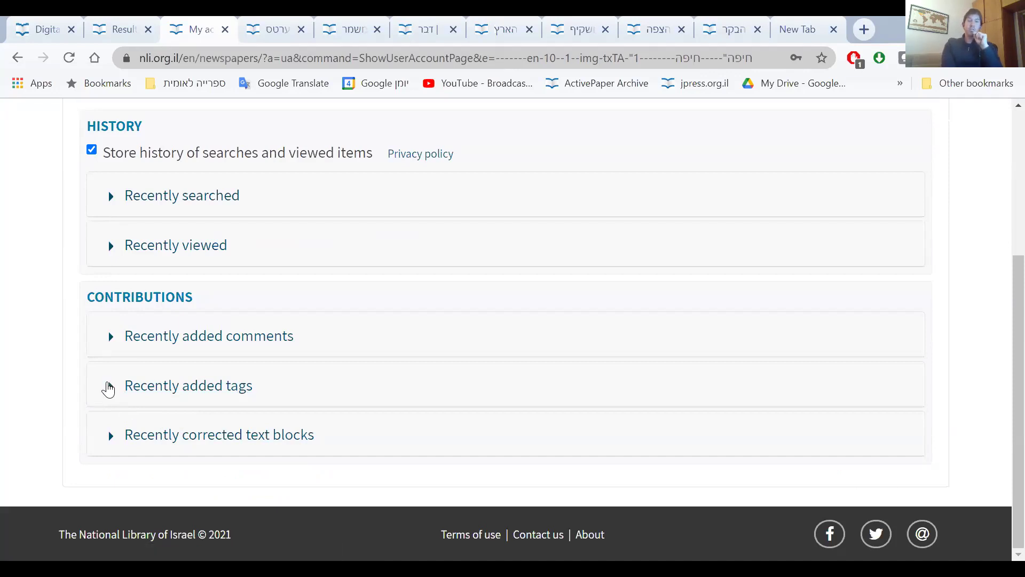
scroll(51, 265, "up", 5)
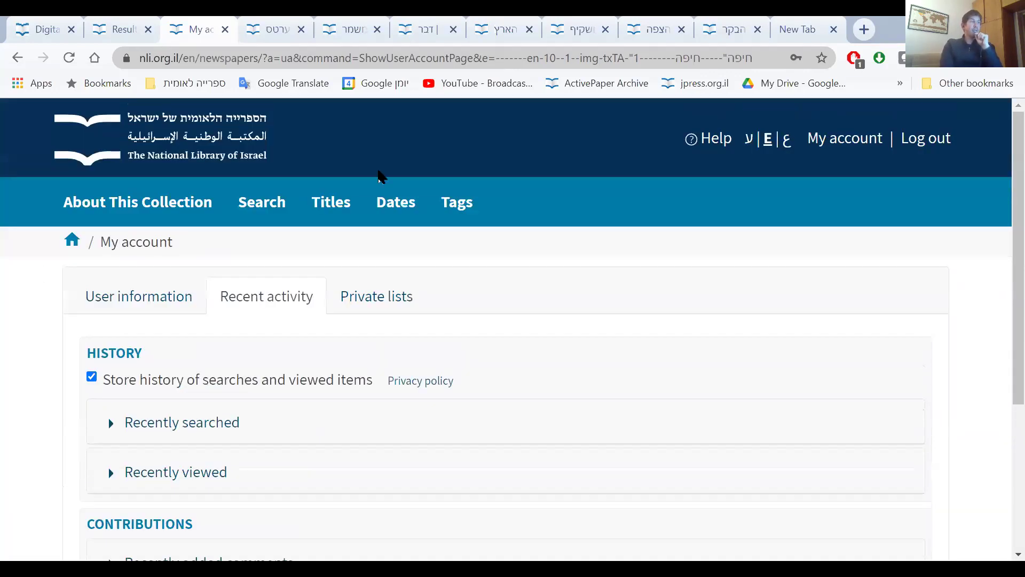
Open Private lists and expand England (2) to view its two Asmonean articles, then collapse it.
left_click(355, 305)
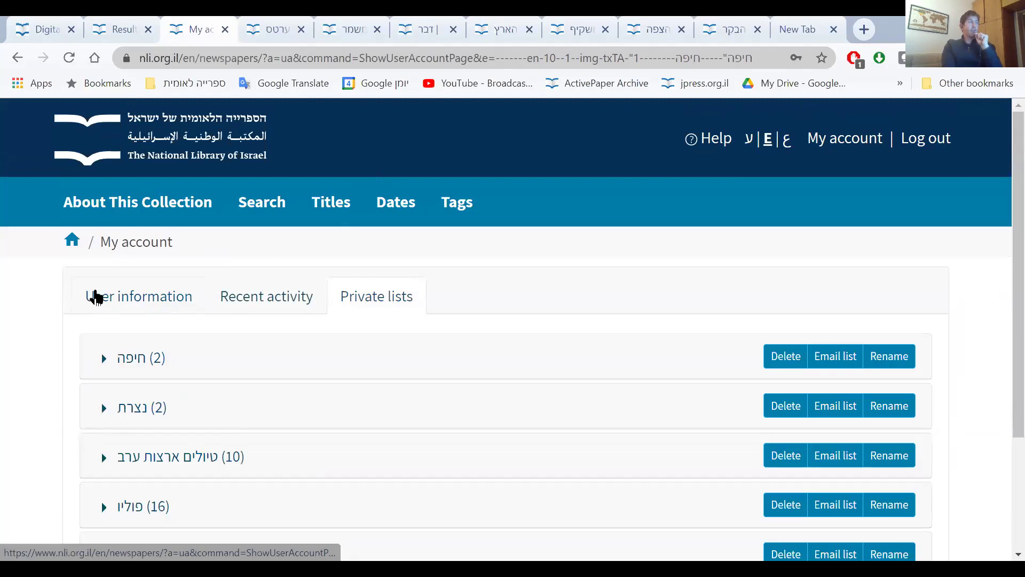
scroll(82, 295, "down", 3)
scroll(76, 296, "down", 2)
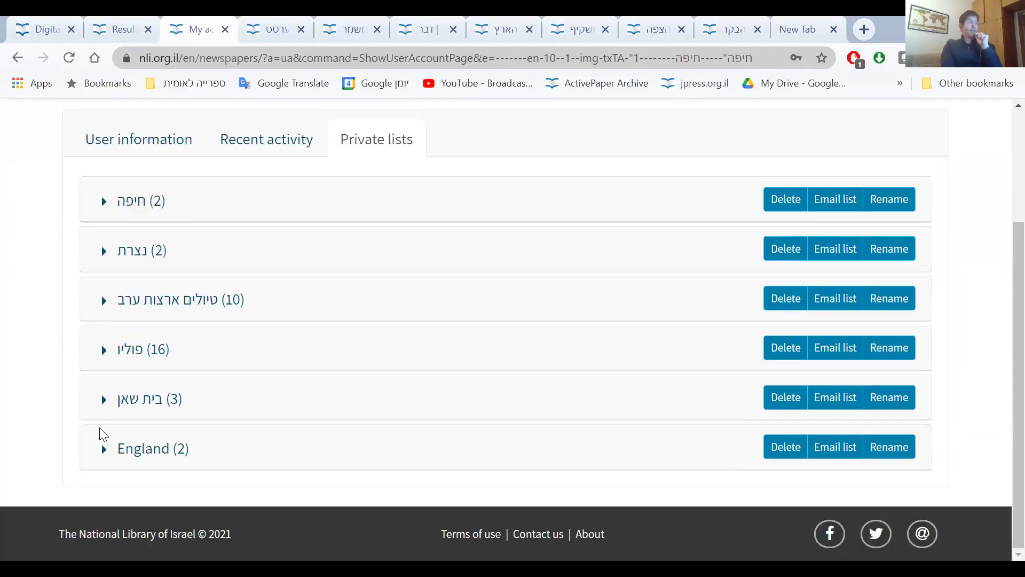
left_click(375, 425)
scroll(77, 400, "down", 1)
scroll(76, 398, "down", 4)
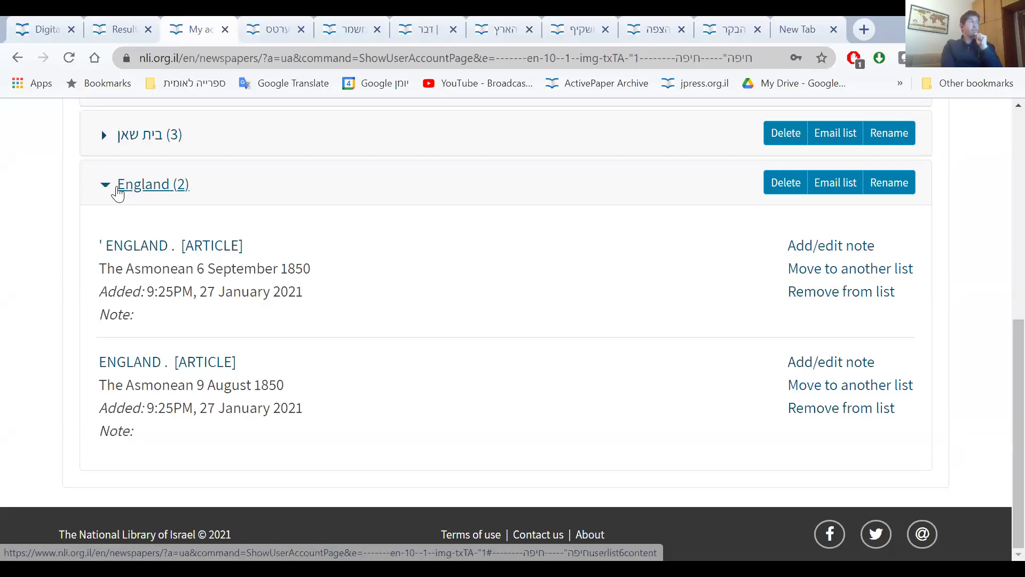
left_click(107, 186)
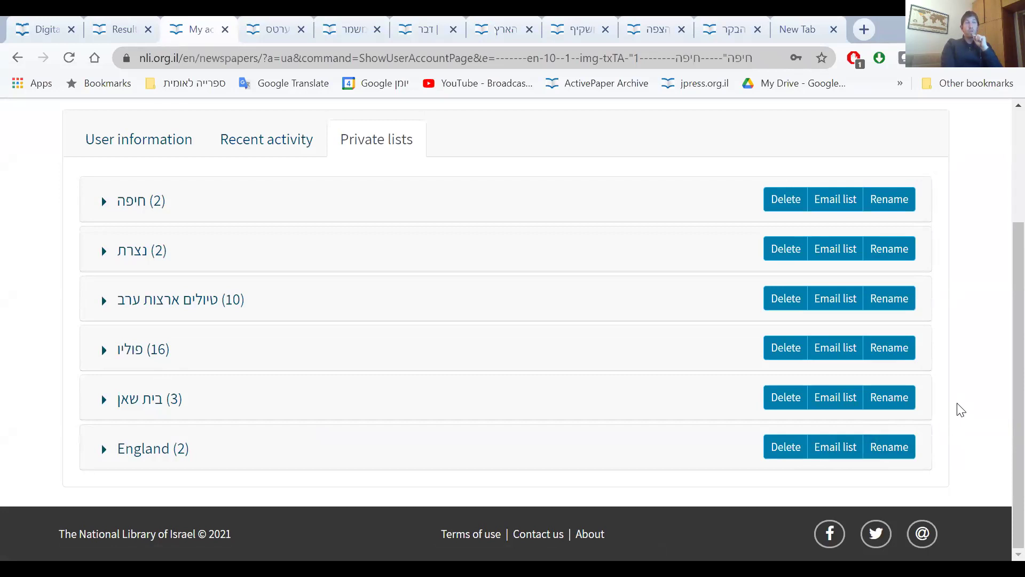
scroll(958, 408, "up", 3)
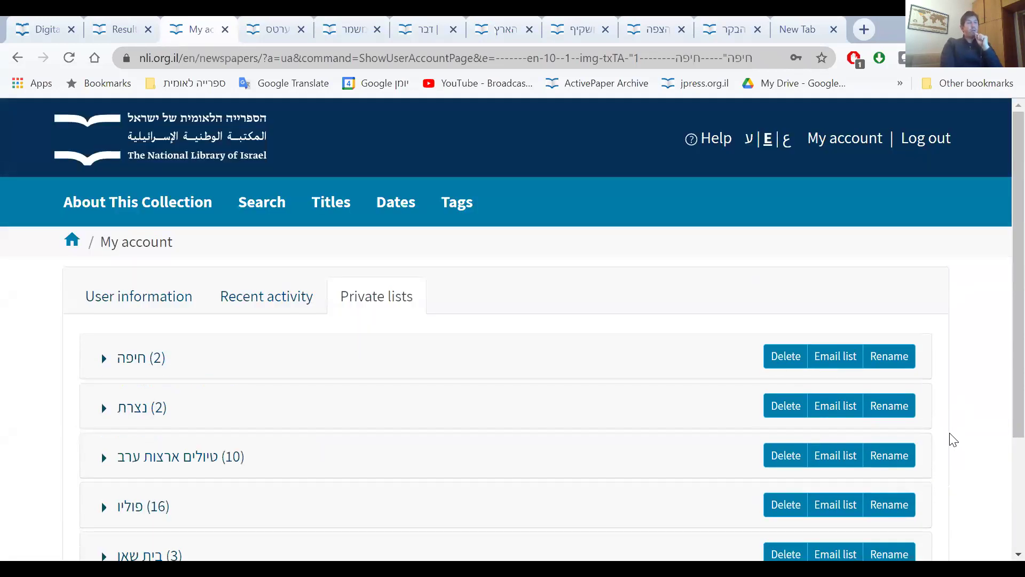
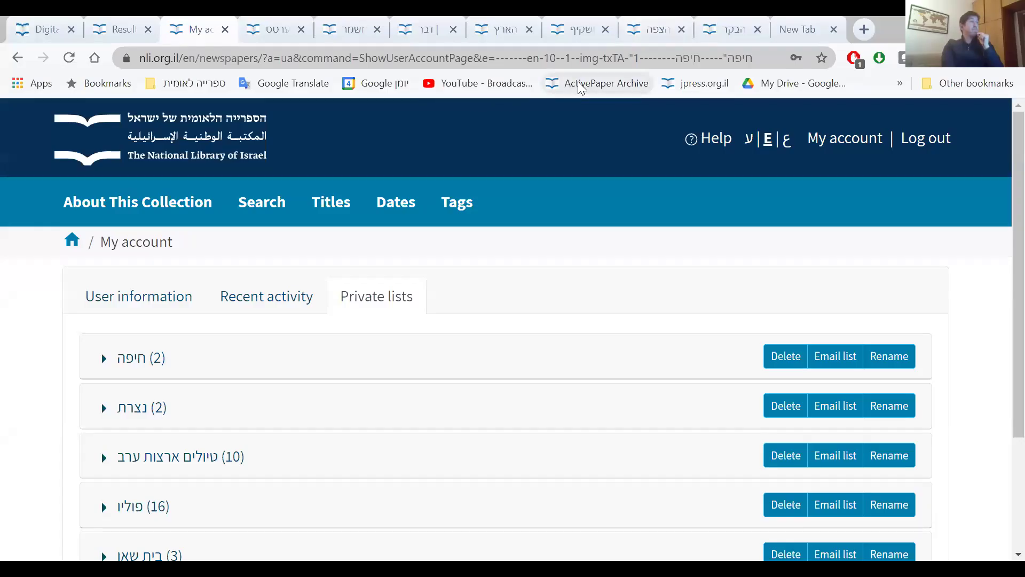
Open the Al-Rabita Arabic newspaper page from the Titles list.
left_click(581, 88)
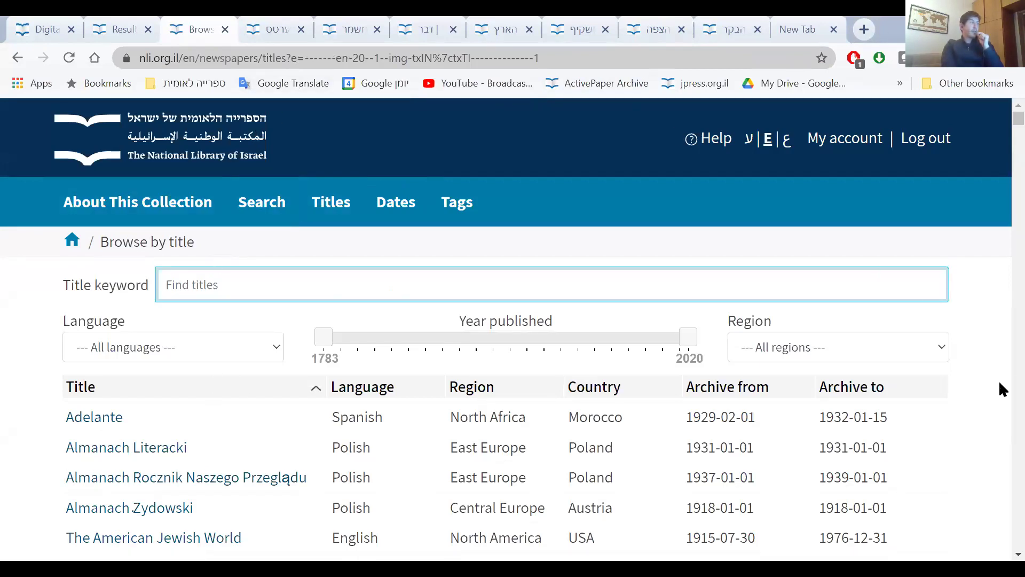
scroll(1000, 406, "down", 20)
scroll(905, 389, "down", 10)
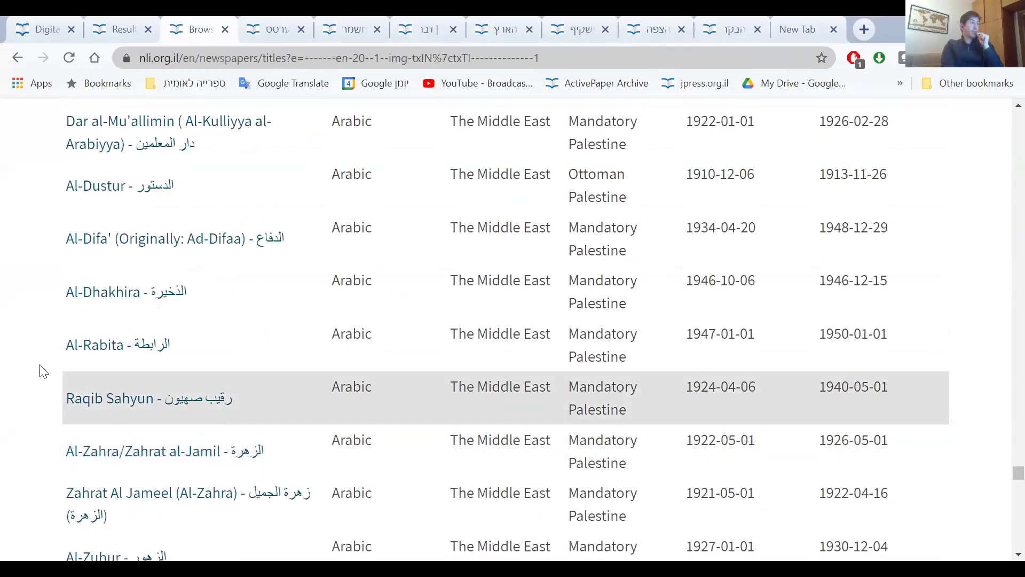
left_click(94, 345)
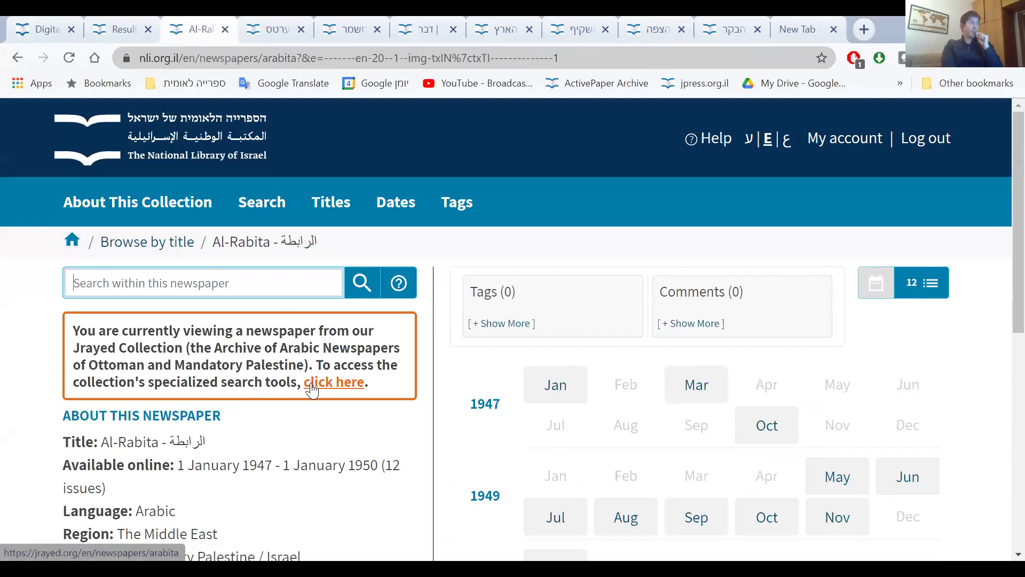
Open Al-Rabita in the dedicated Jrayed collection on jrayed.org.
left_click(311, 386)
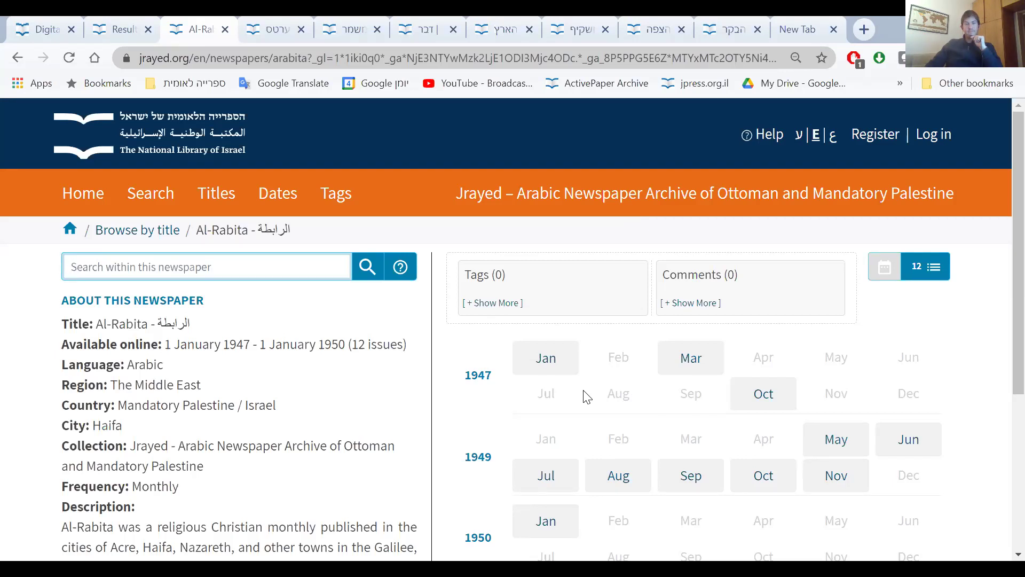
Switch to the Forward issue of 15 May 1948.
left_click(262, 33)
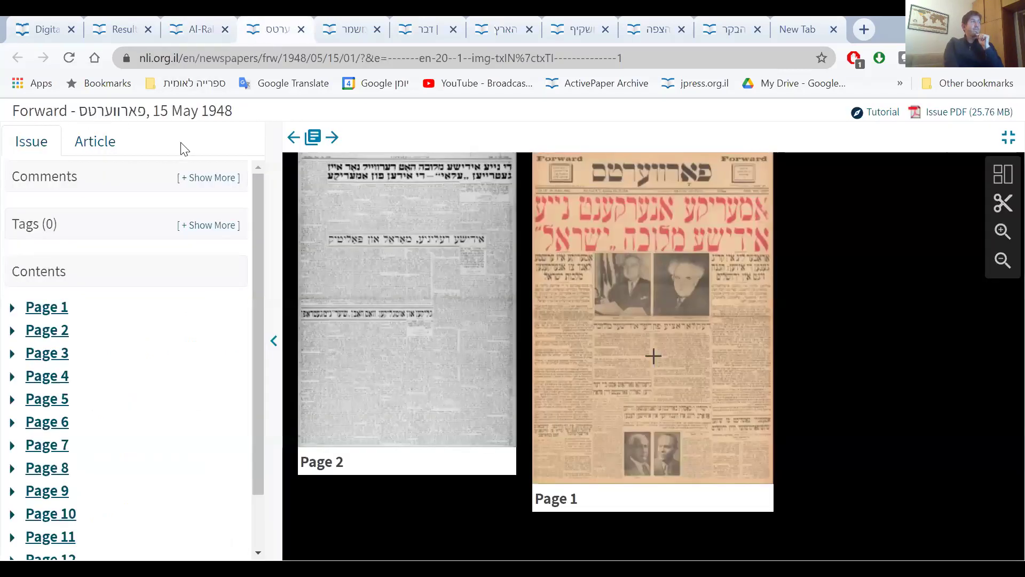
Filter the Titles list by the keyword 'האר' to show the three HaAretz titles.
left_click(1008, 137)
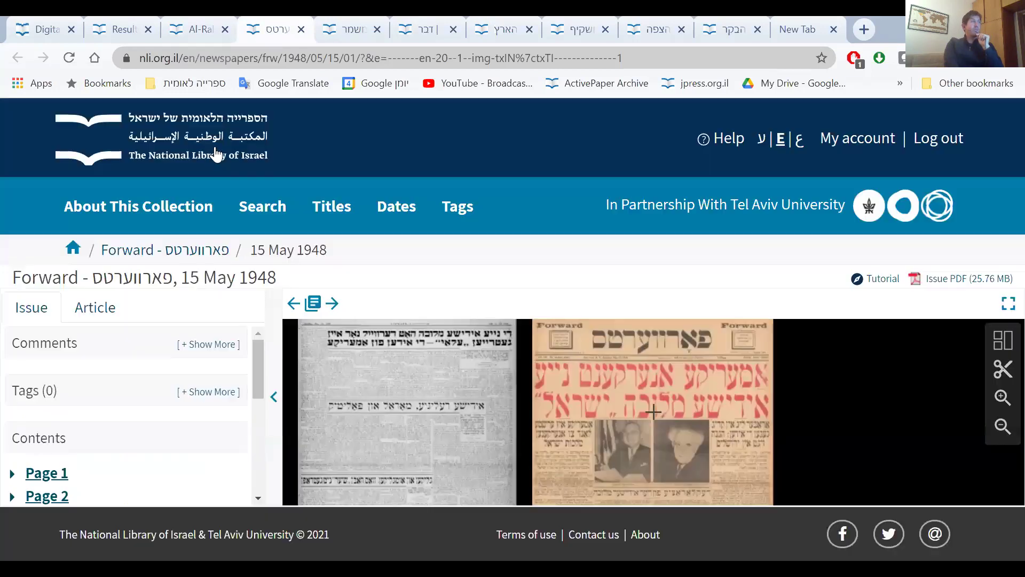
left_click(323, 216)
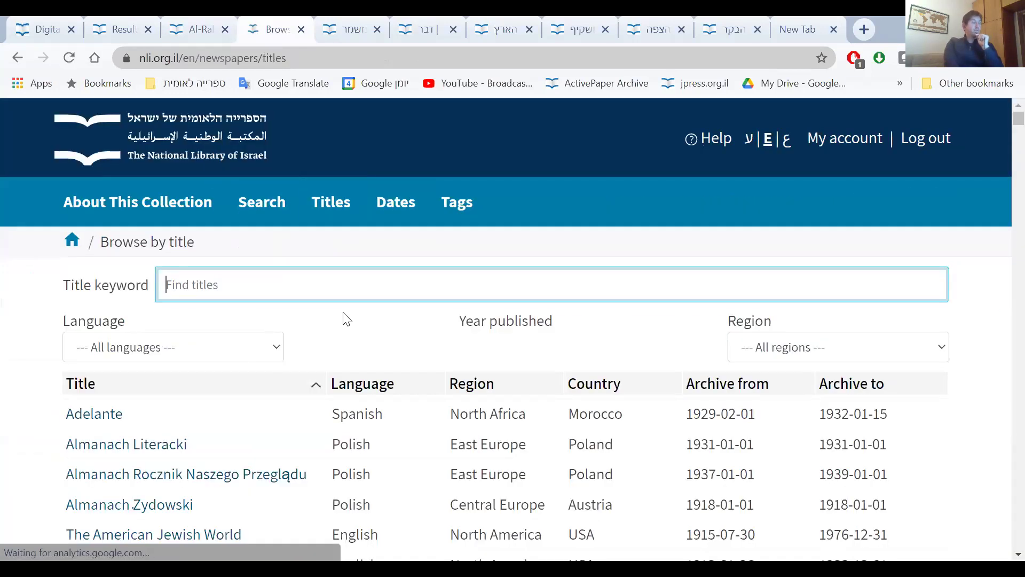
type("ה")
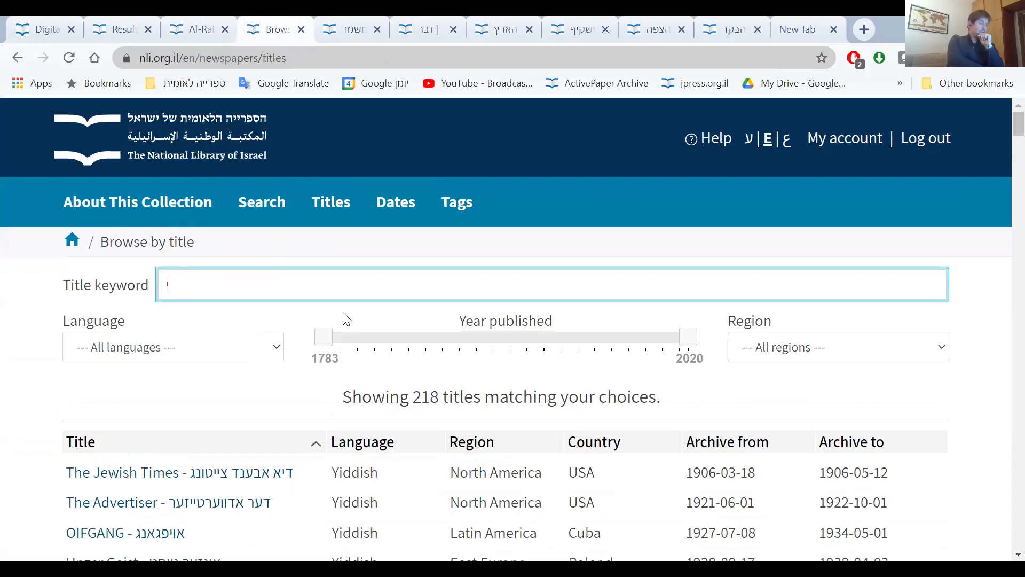
type("אר")
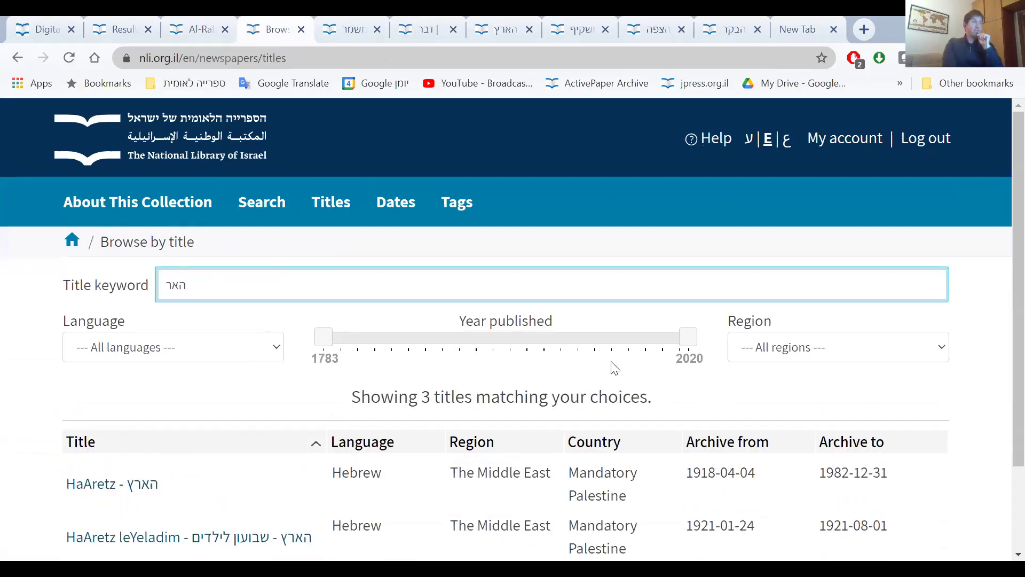
scroll(612, 365, "down", 1)
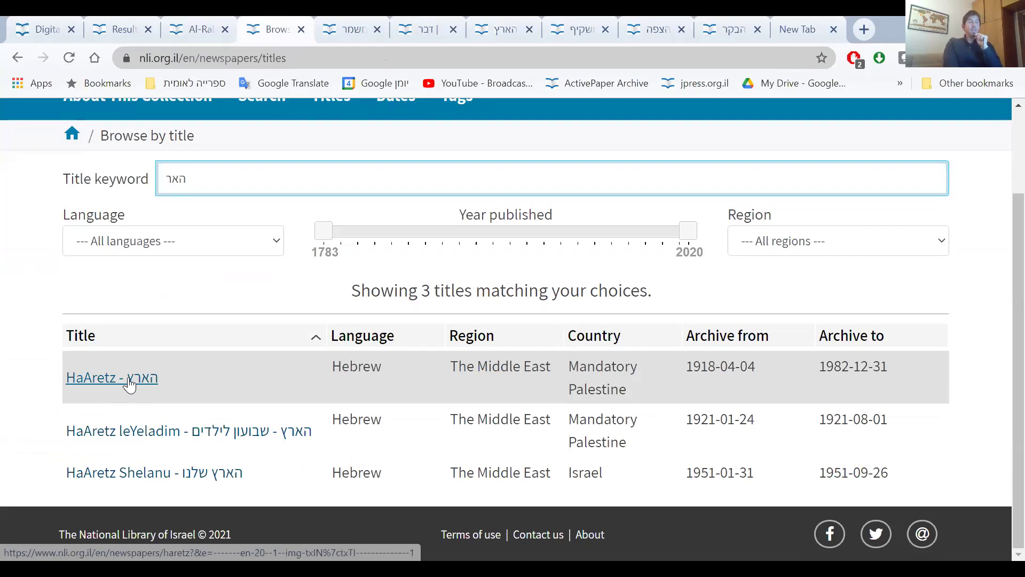
Open the HaAretz newspaper page and read through its description.
left_click(130, 384)
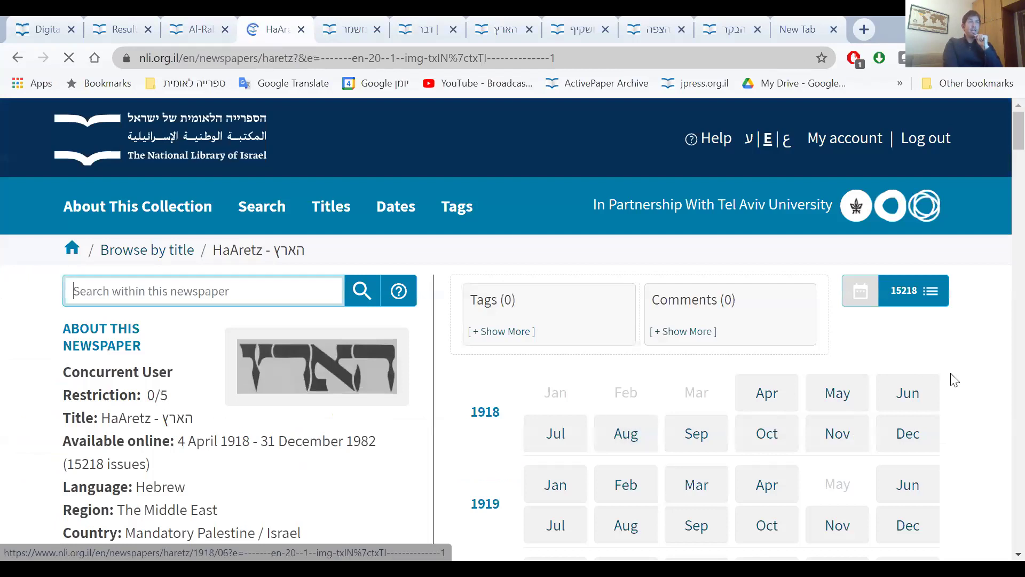
scroll(954, 393, "down", 3)
scroll(929, 389, "down", 4)
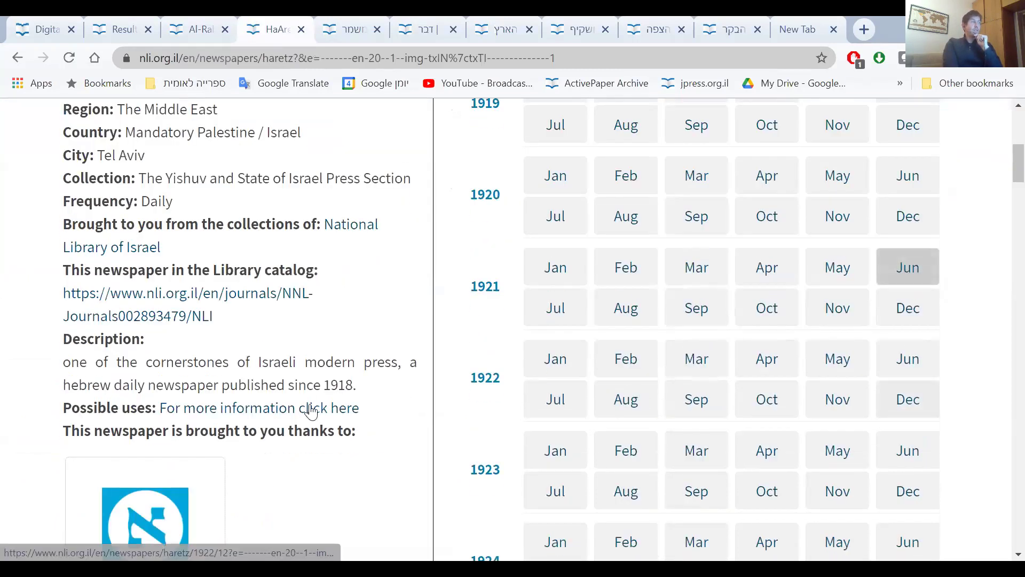
scroll(89, 348, "up", 6)
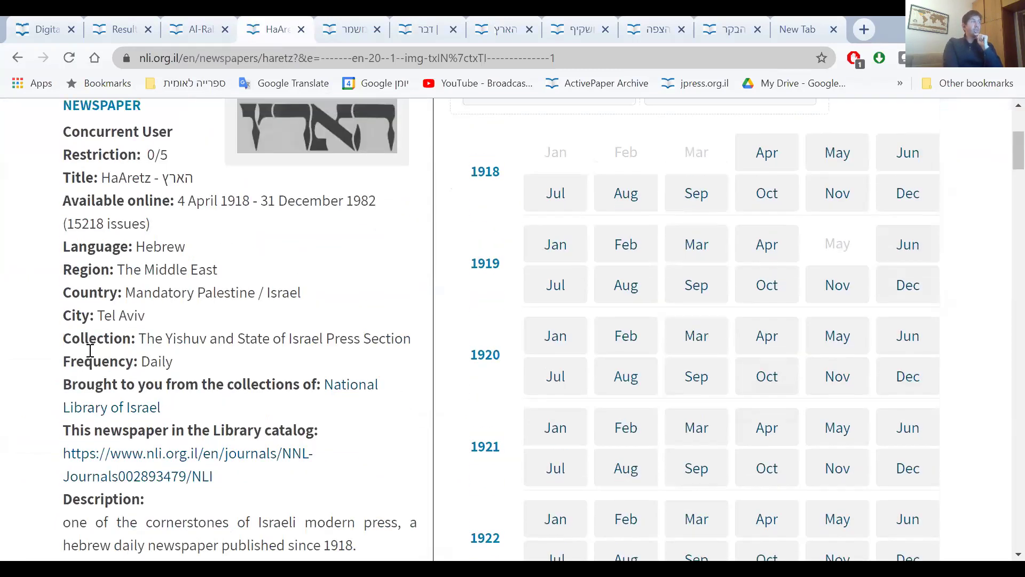
scroll(89, 350, "down", 2)
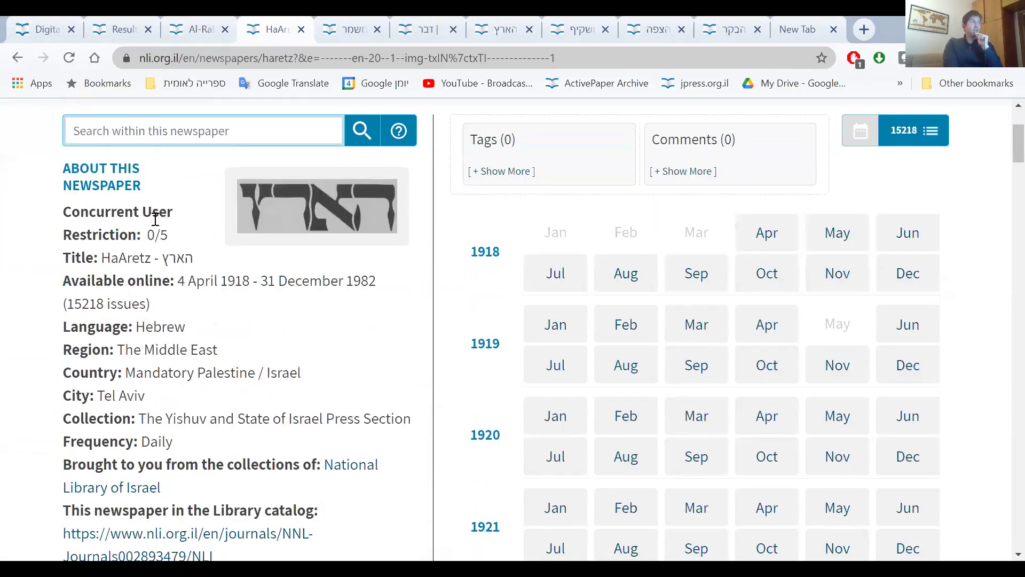
scroll(84, 338, "down", 3)
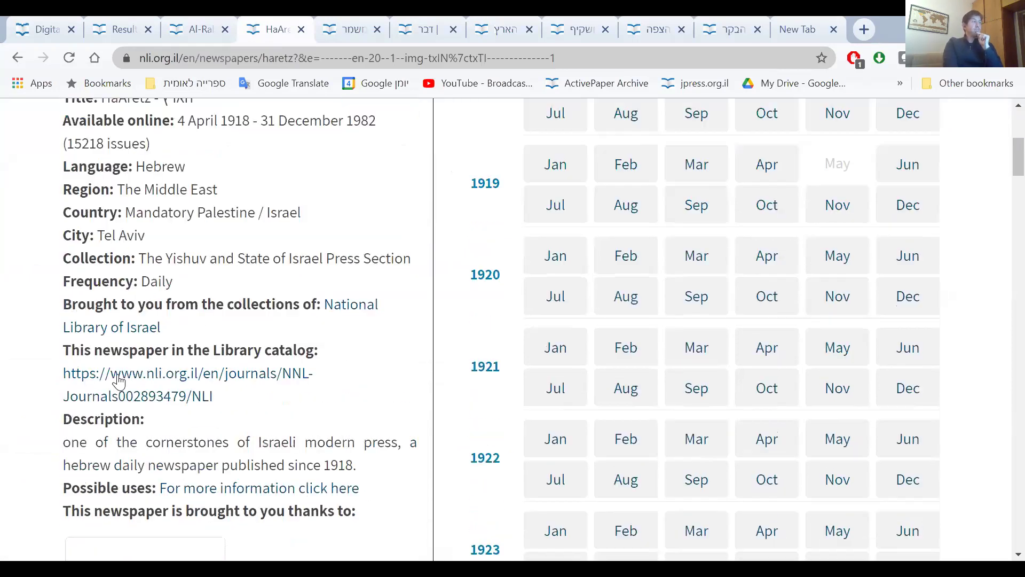
scroll(124, 419, "down", 2)
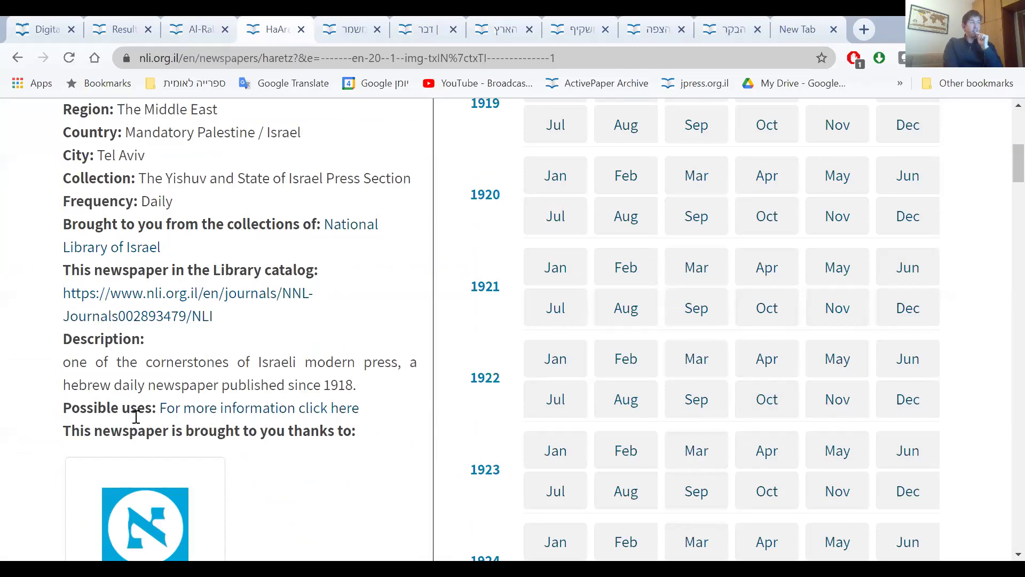
Expand the Possible uses information to show HaAretz's copyright conditions.
left_click(222, 419)
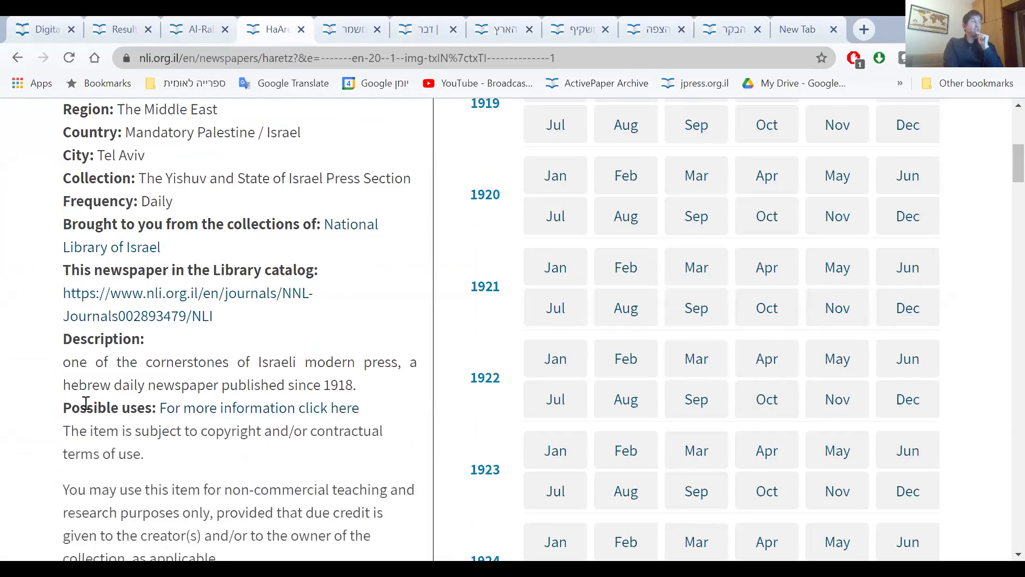
scroll(75, 435, "down", 3)
scroll(74, 214, "down", 1)
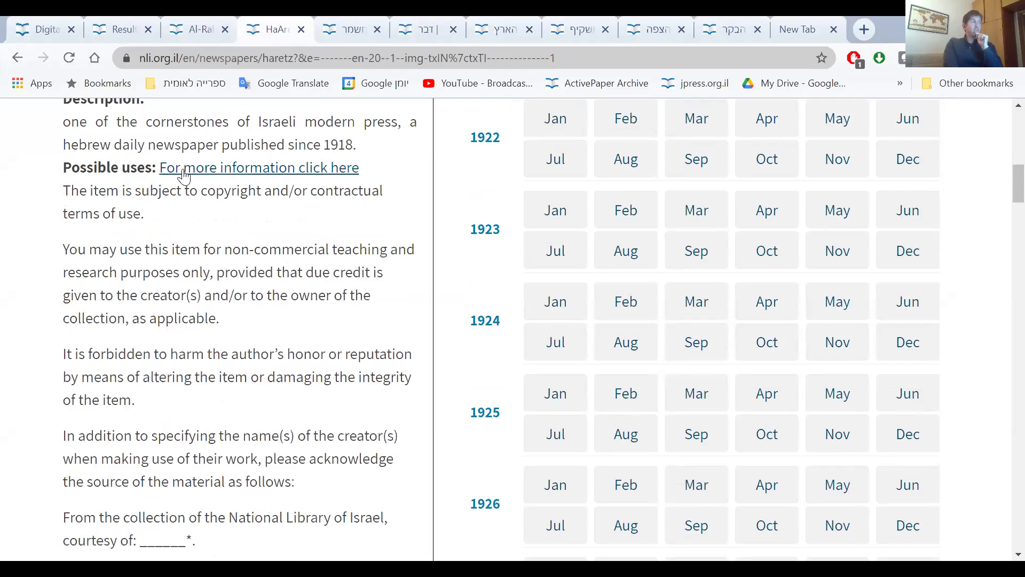
scroll(106, 294, "down", 5)
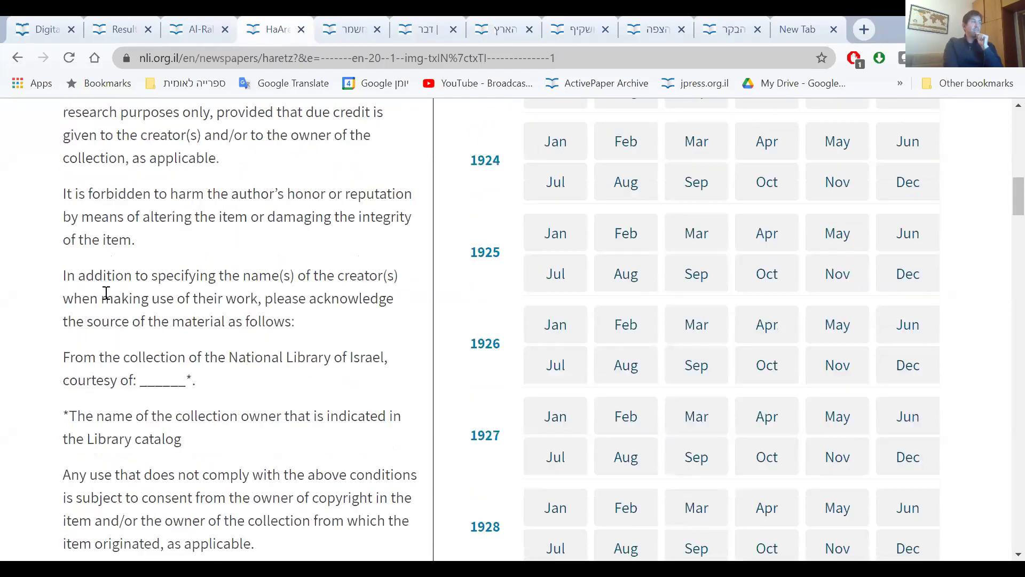
scroll(103, 293, "down", 1)
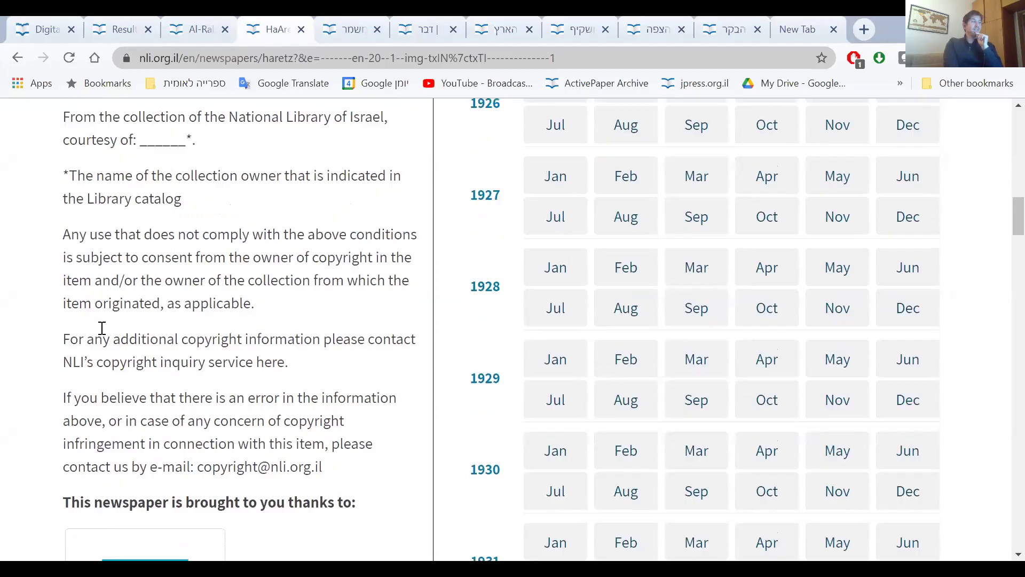
scroll(146, 379, "up", 1)
scroll(177, 426, "down", 2)
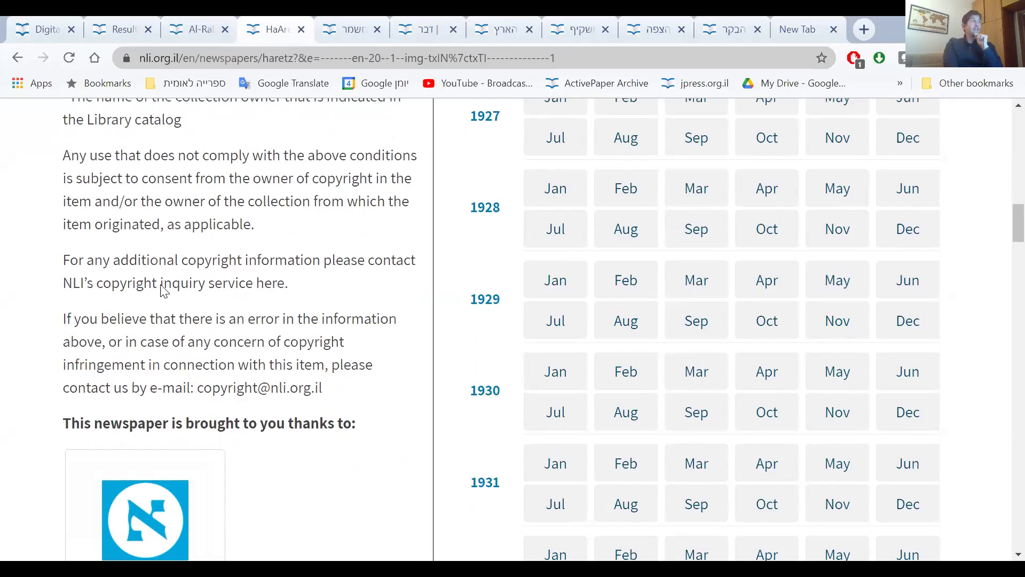
scroll(112, 265, "up", 5)
scroll(113, 264, "up", 5)
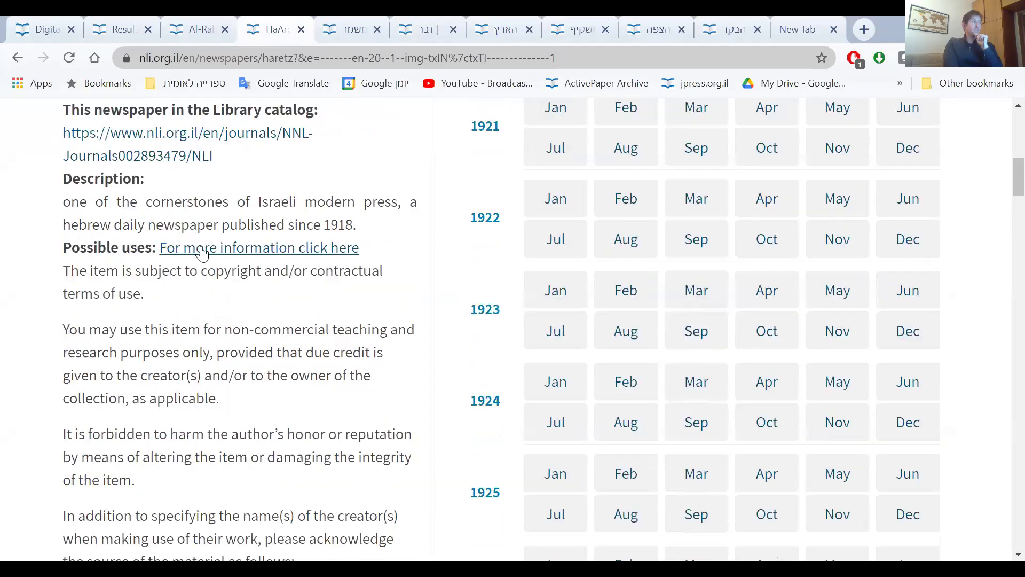
left_click(259, 248)
scroll(195, 294, "down", 11)
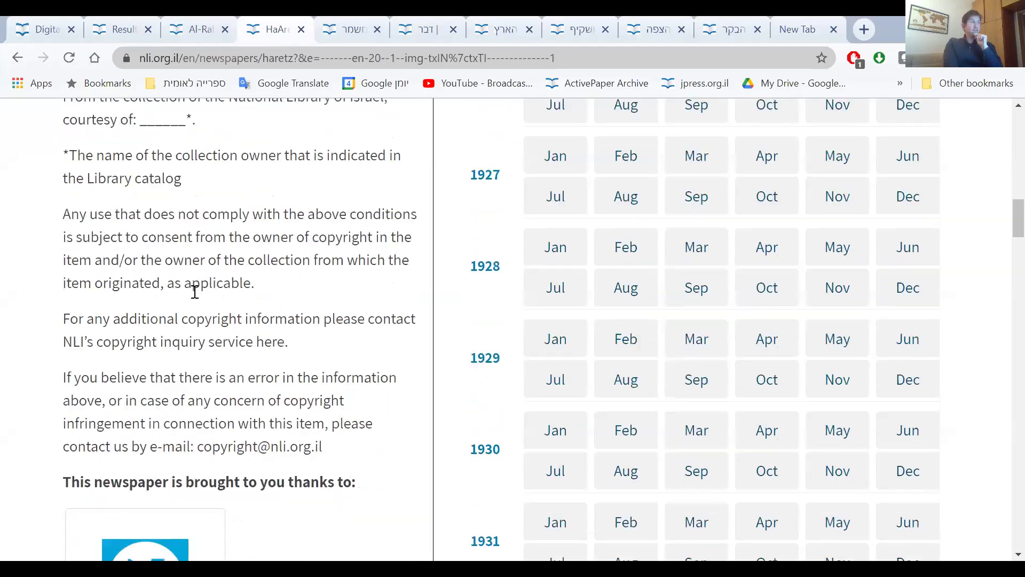
Select the copyright inquiry e-mail address, then return to the top of the HaAretz page.
left_click_drag(197, 308, 322, 313)
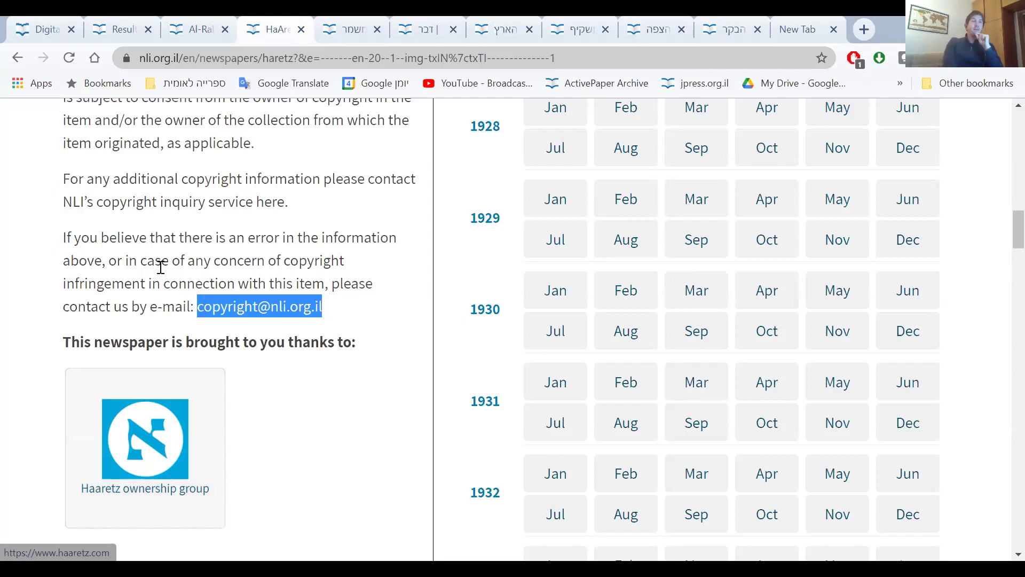
scroll(165, 292, "up", 6)
scroll(174, 302, "up", 15)
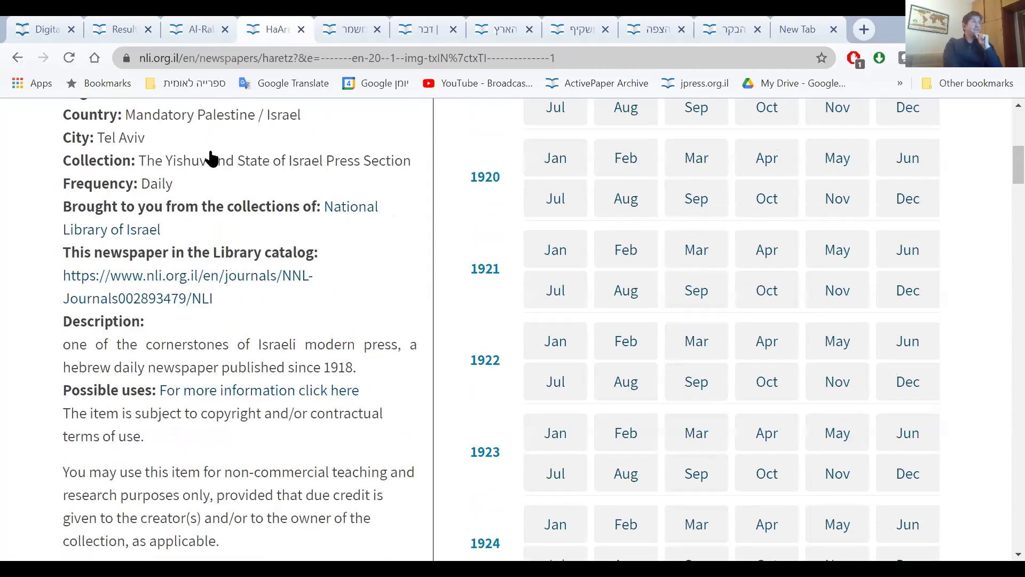
Go to the Historical Jewish Press page via the library bookmarks and switch it to English.
left_click(214, 84)
left_click(312, 143)
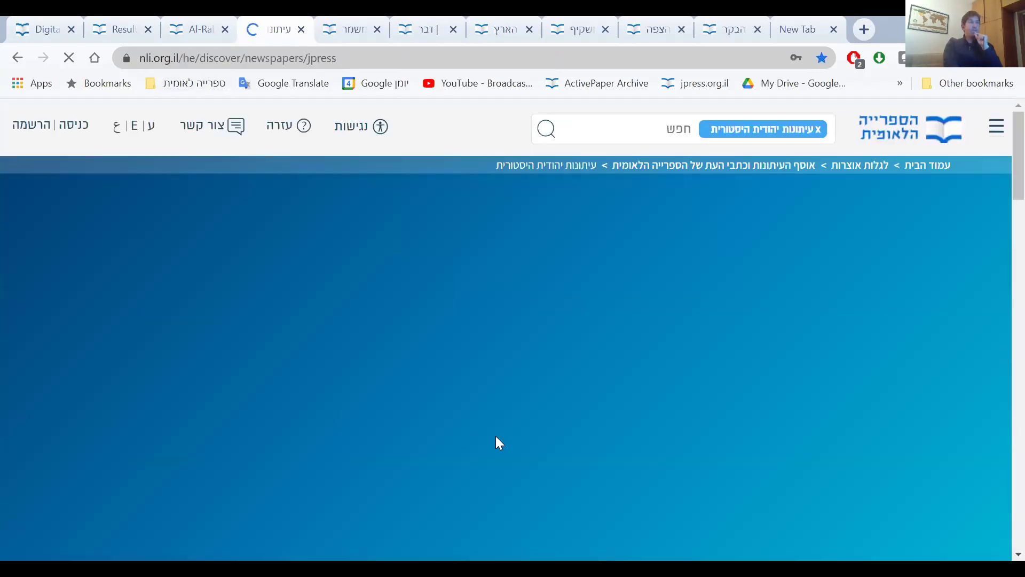
left_click(134, 126)
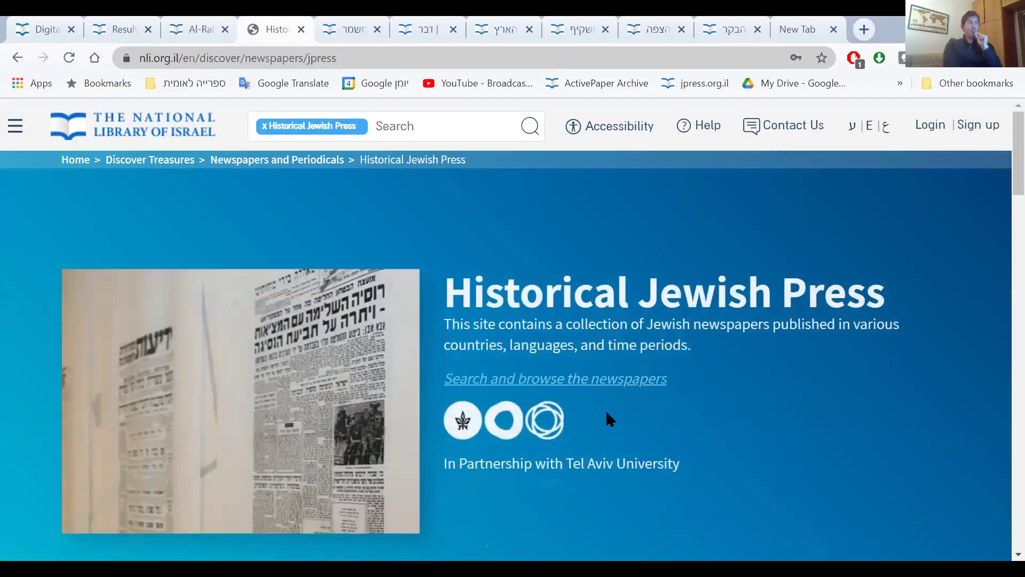
scroll(88, 268, "down", 4)
scroll(107, 297, "down", 7)
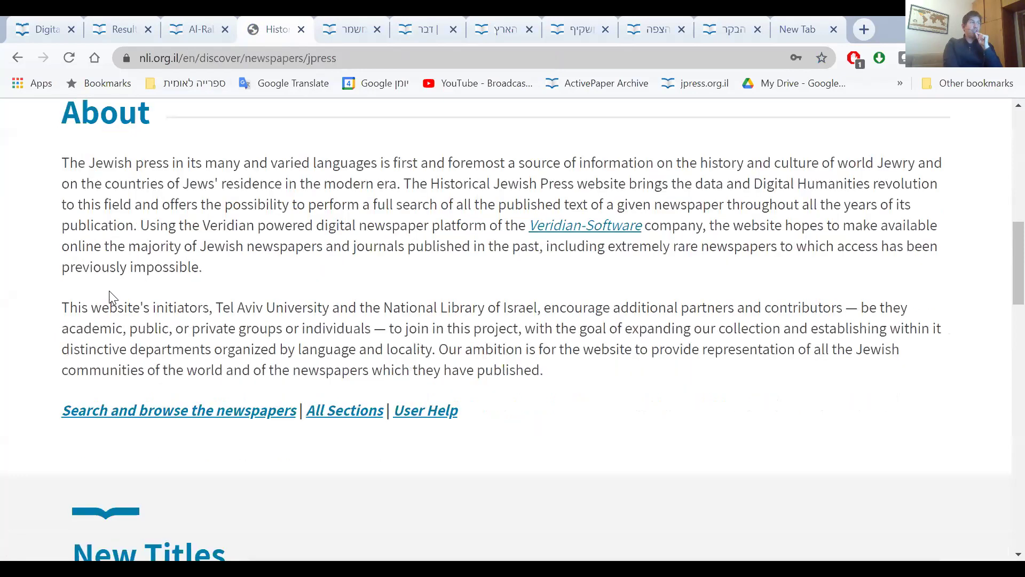
scroll(376, 248, "down", 2)
scroll(377, 248, "down", 5)
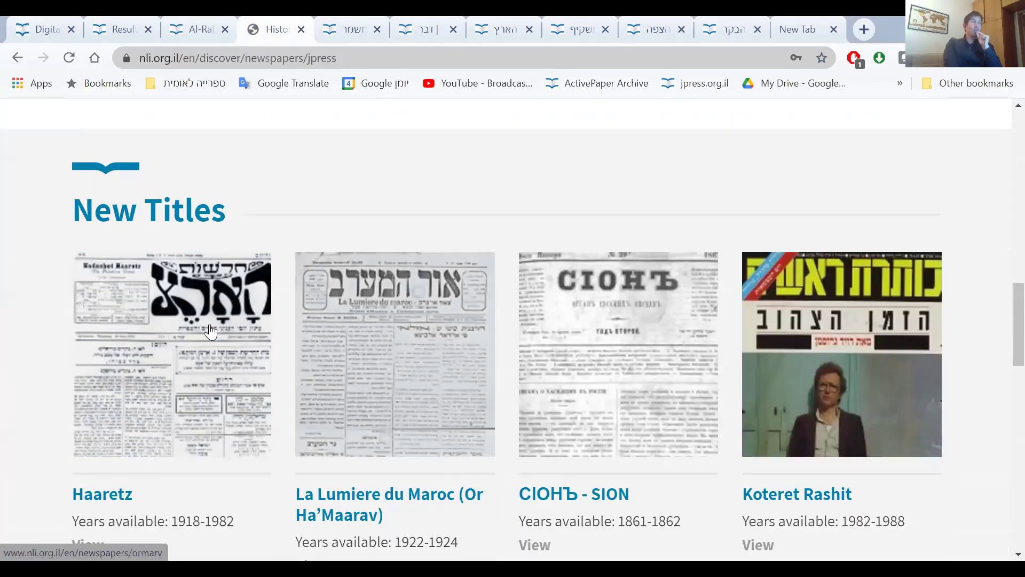
scroll(968, 369, "down", 6)
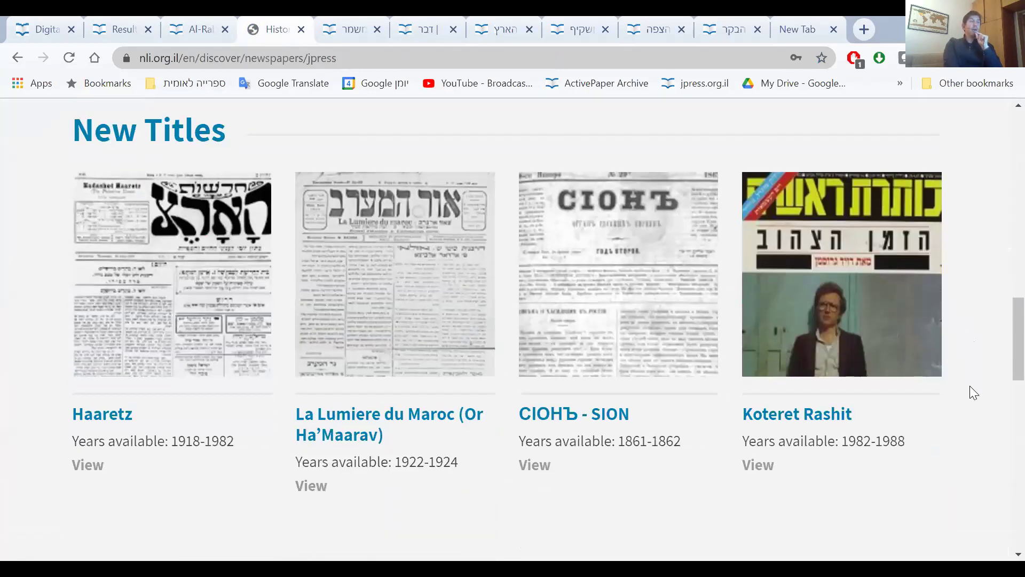
scroll(967, 371, "down", 6)
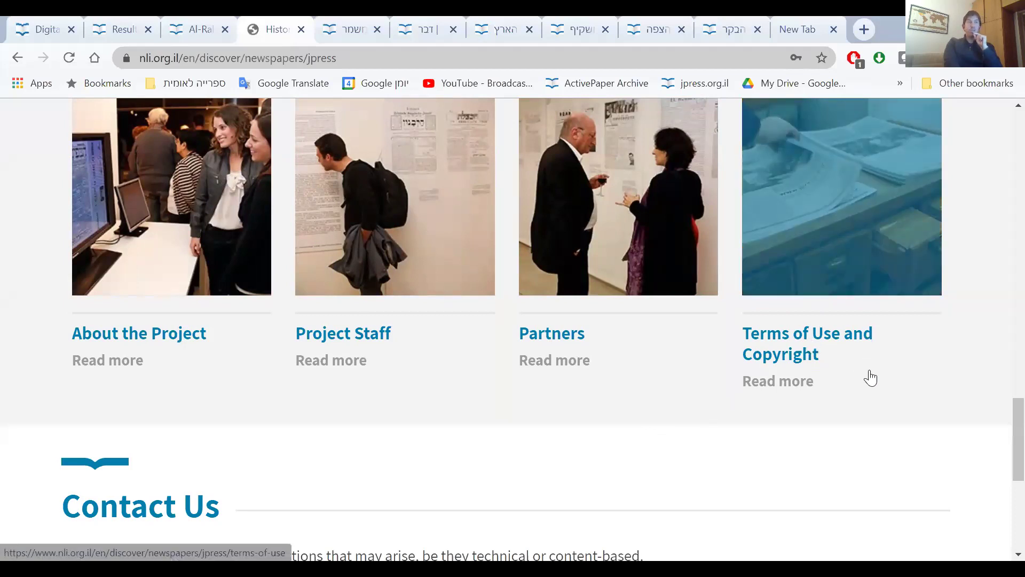
scroll(950, 393, "up", 2)
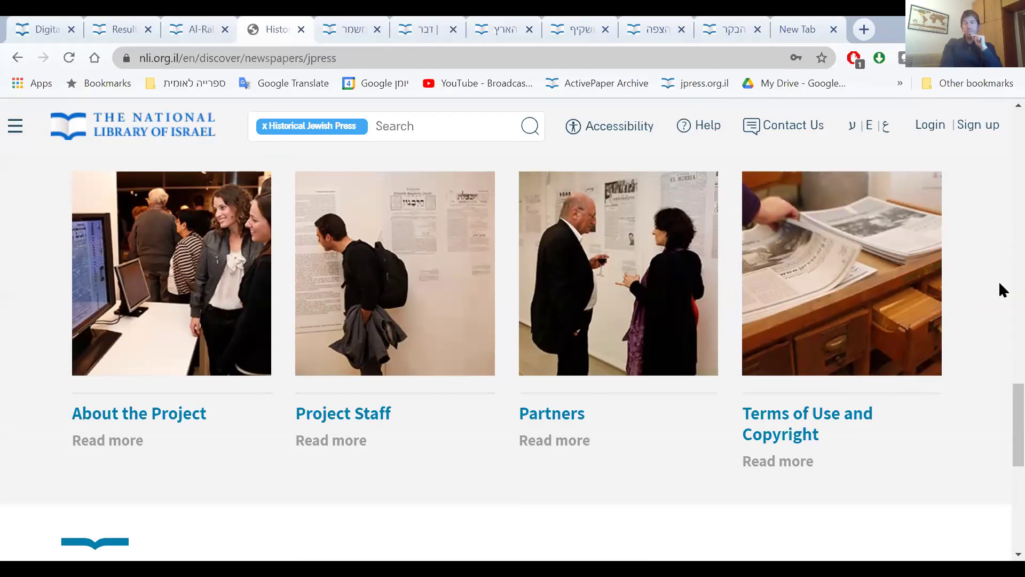
scroll(1000, 297, "up", 1)
scroll(998, 297, "up", 10)
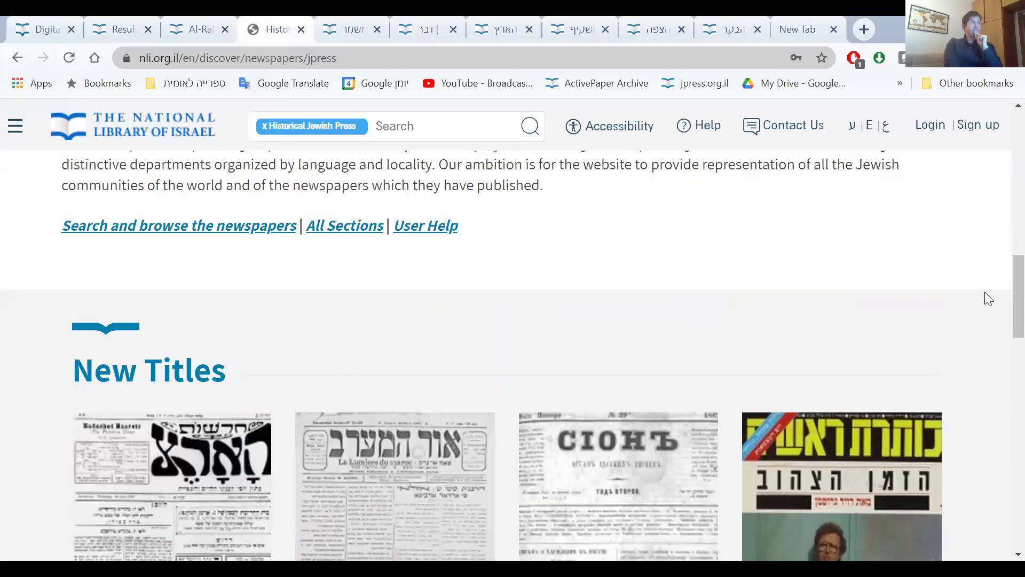
scroll(984, 291, "up", 10)
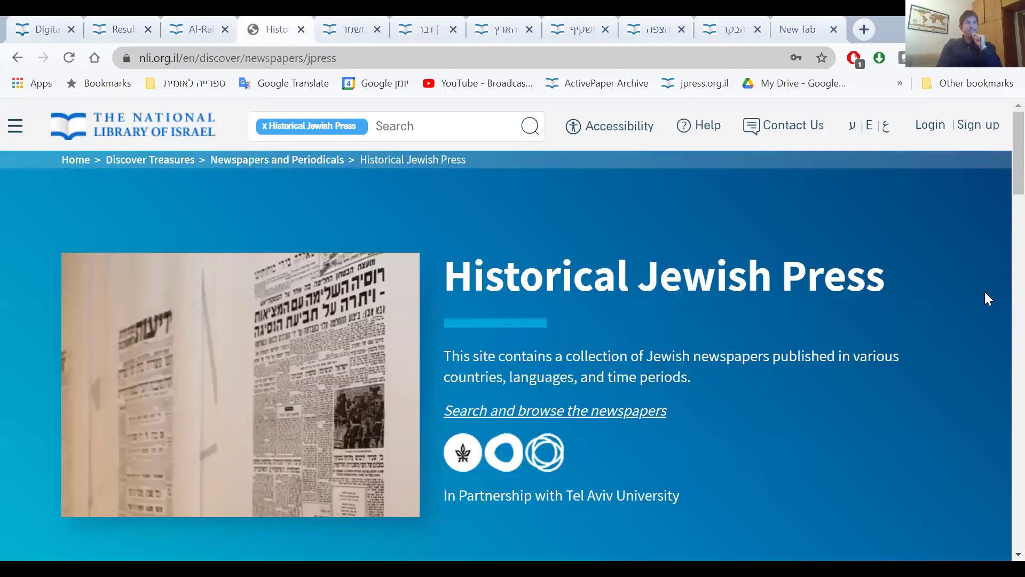